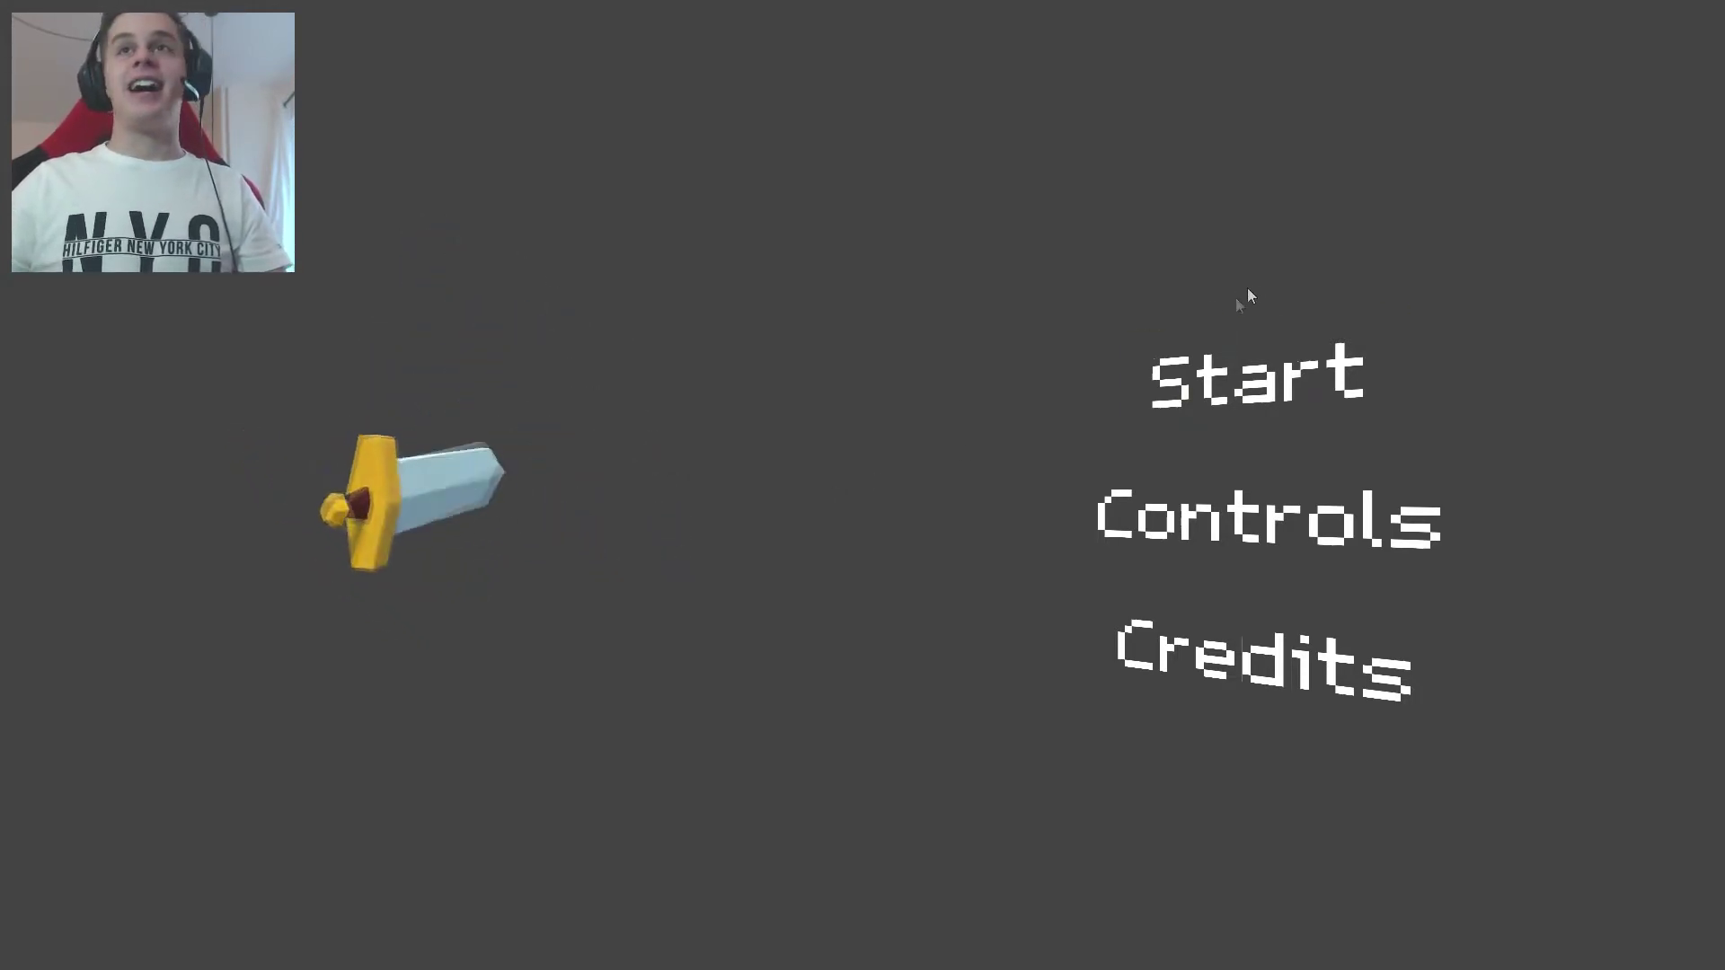
Start a new game, walk past the grey cube, and pick up the yellow plank.
click(1238, 385)
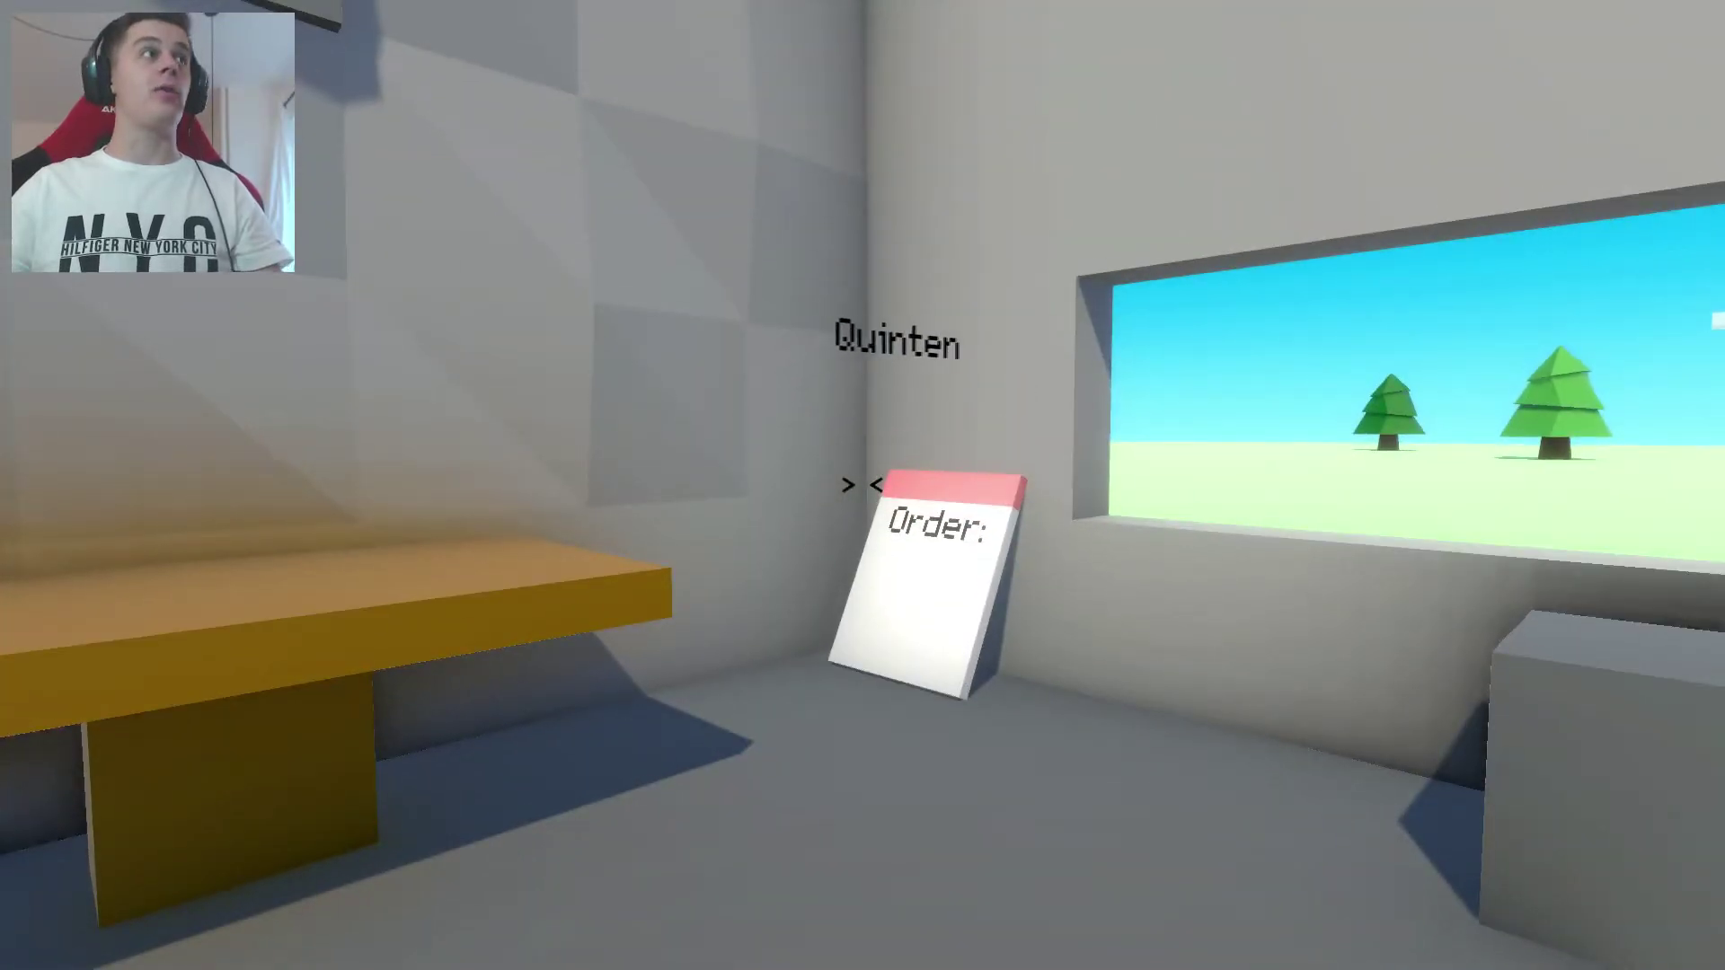
key(w)
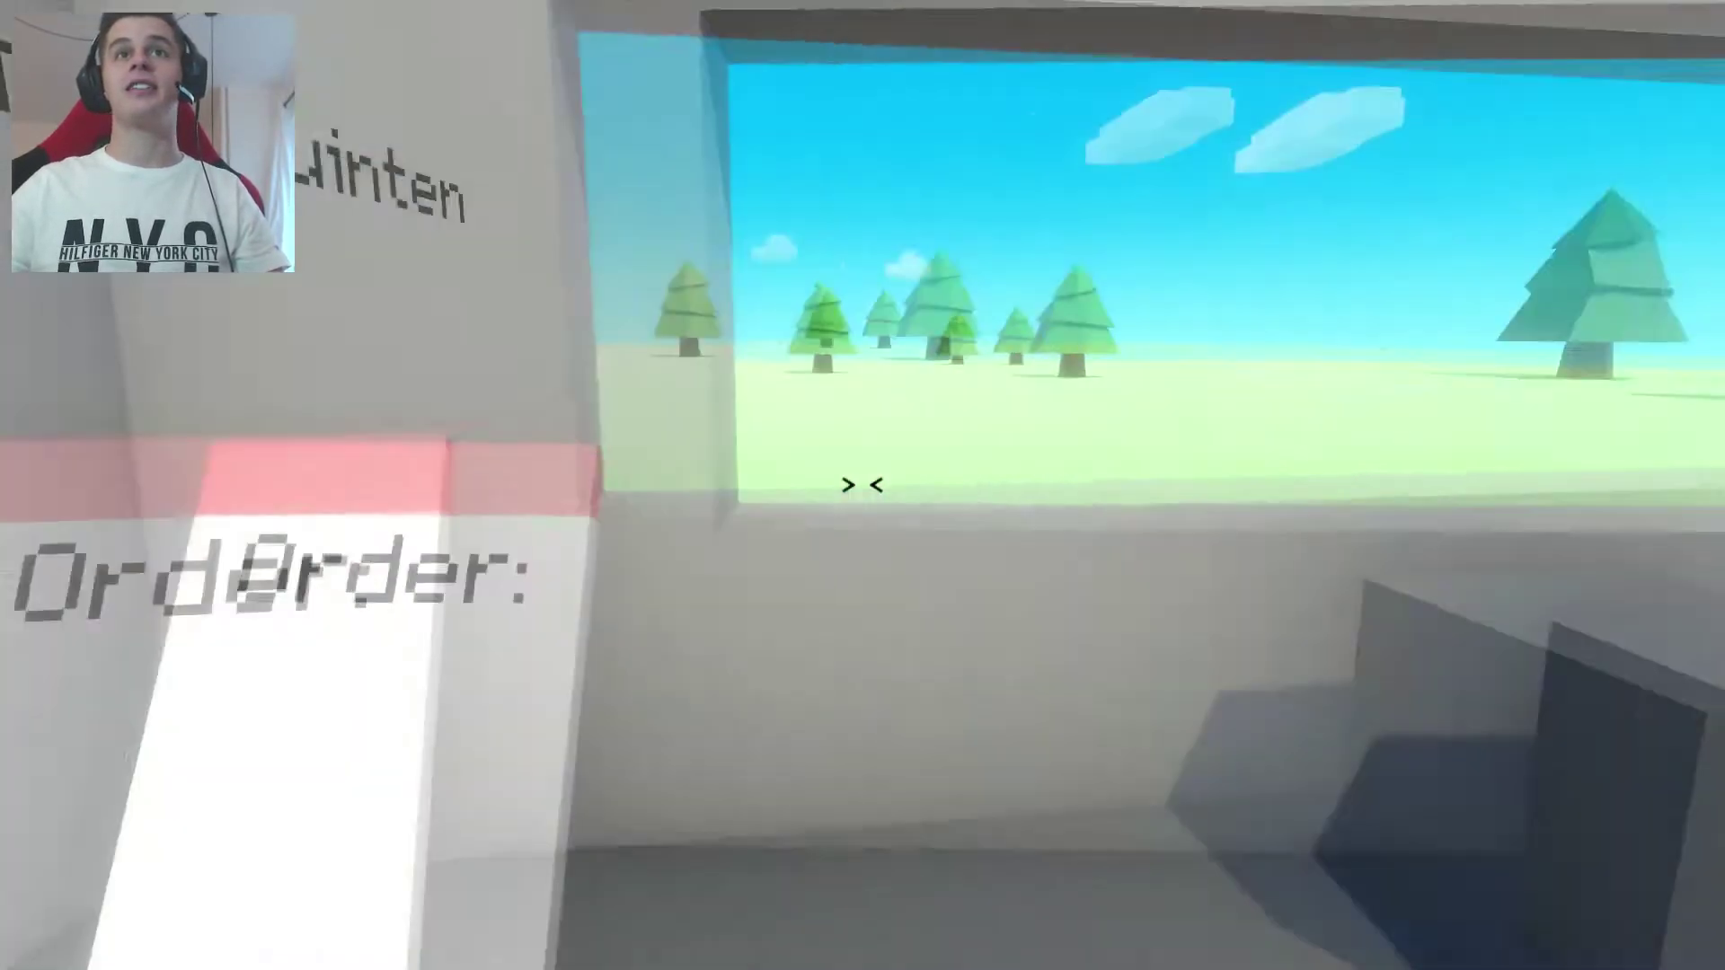
key(w)
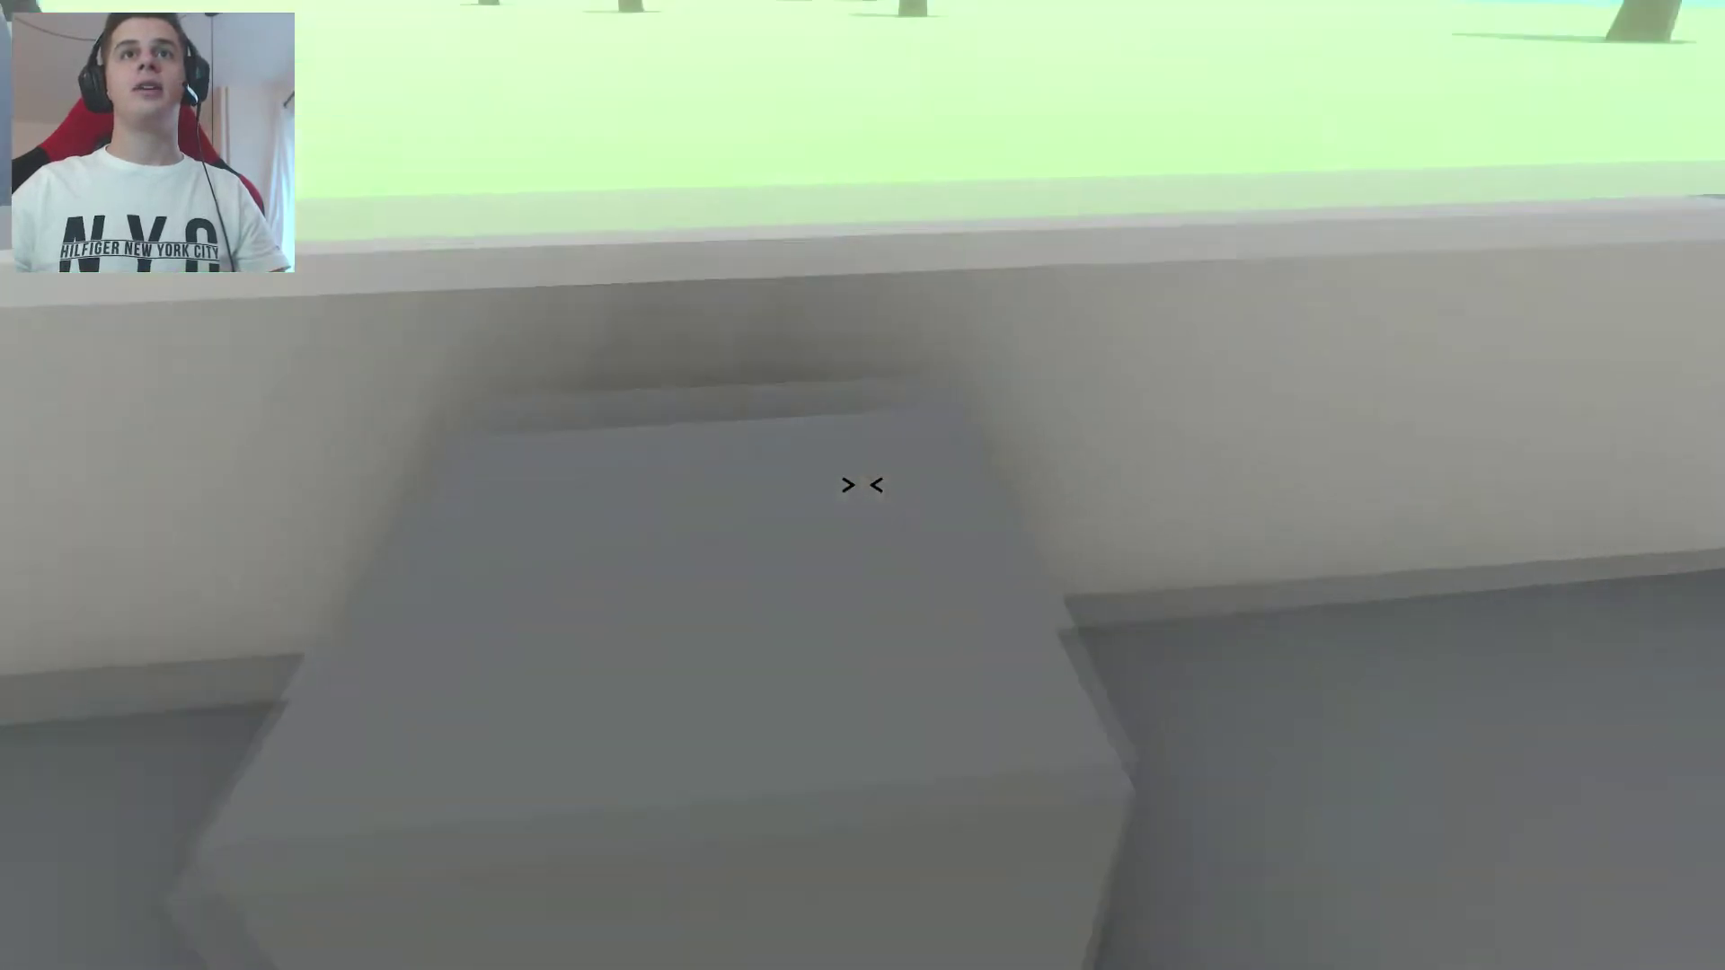
key(s)
key(w)
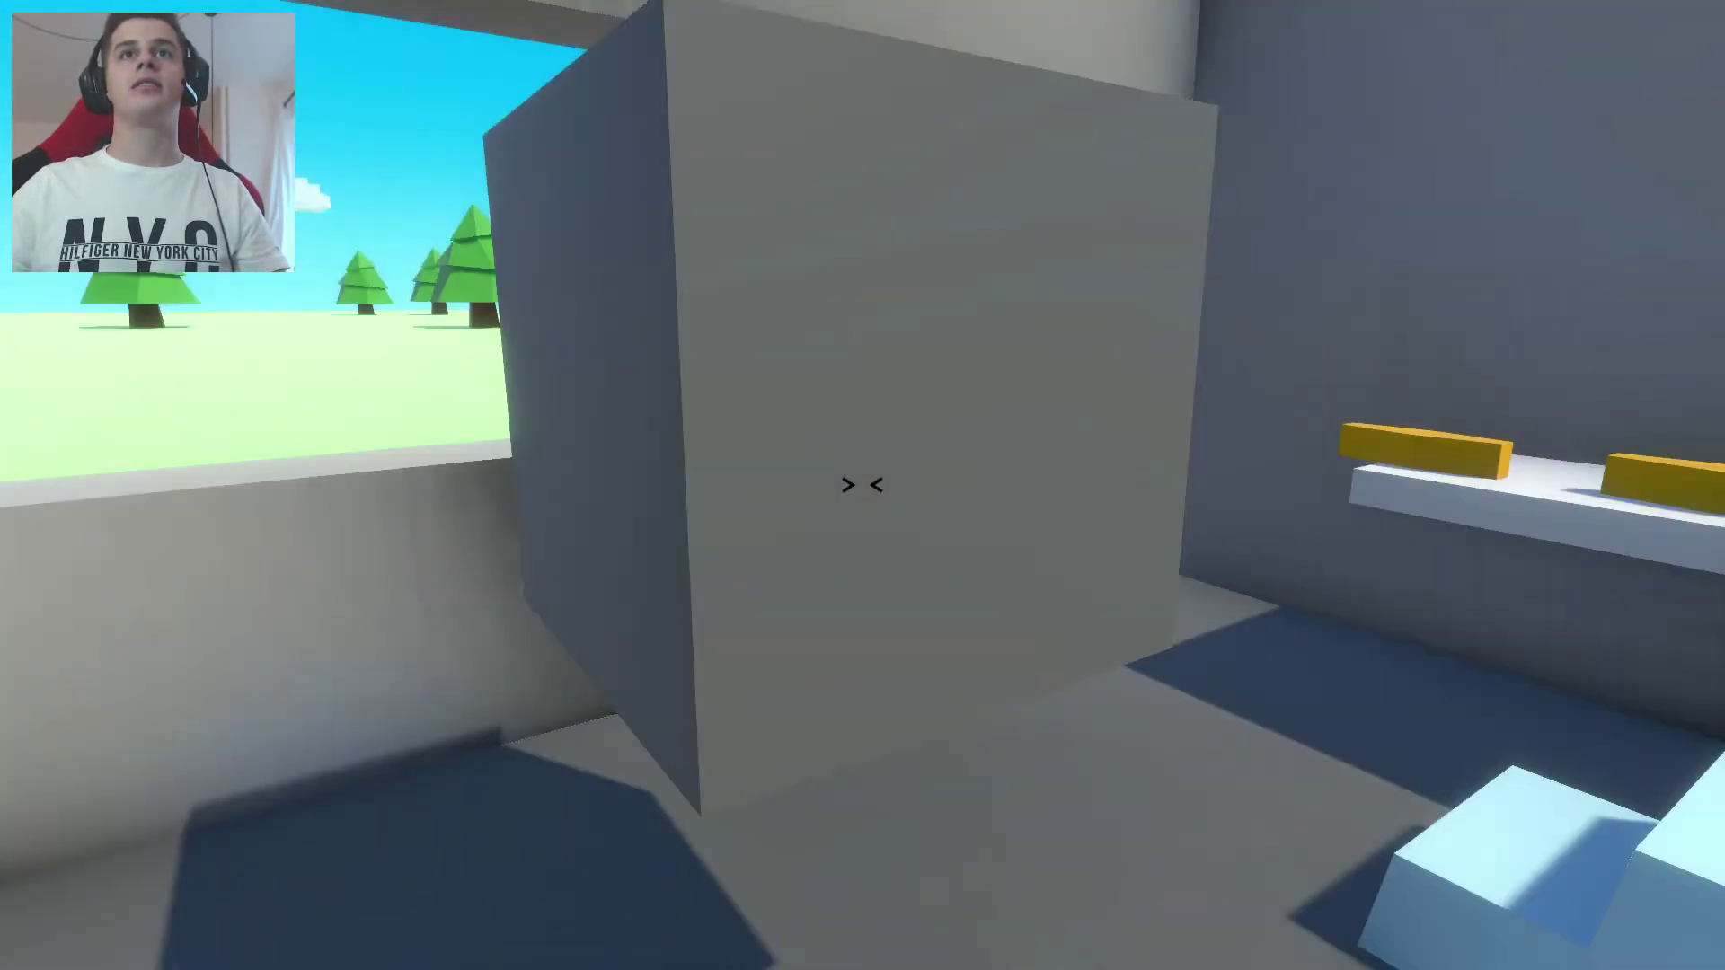
key(w)
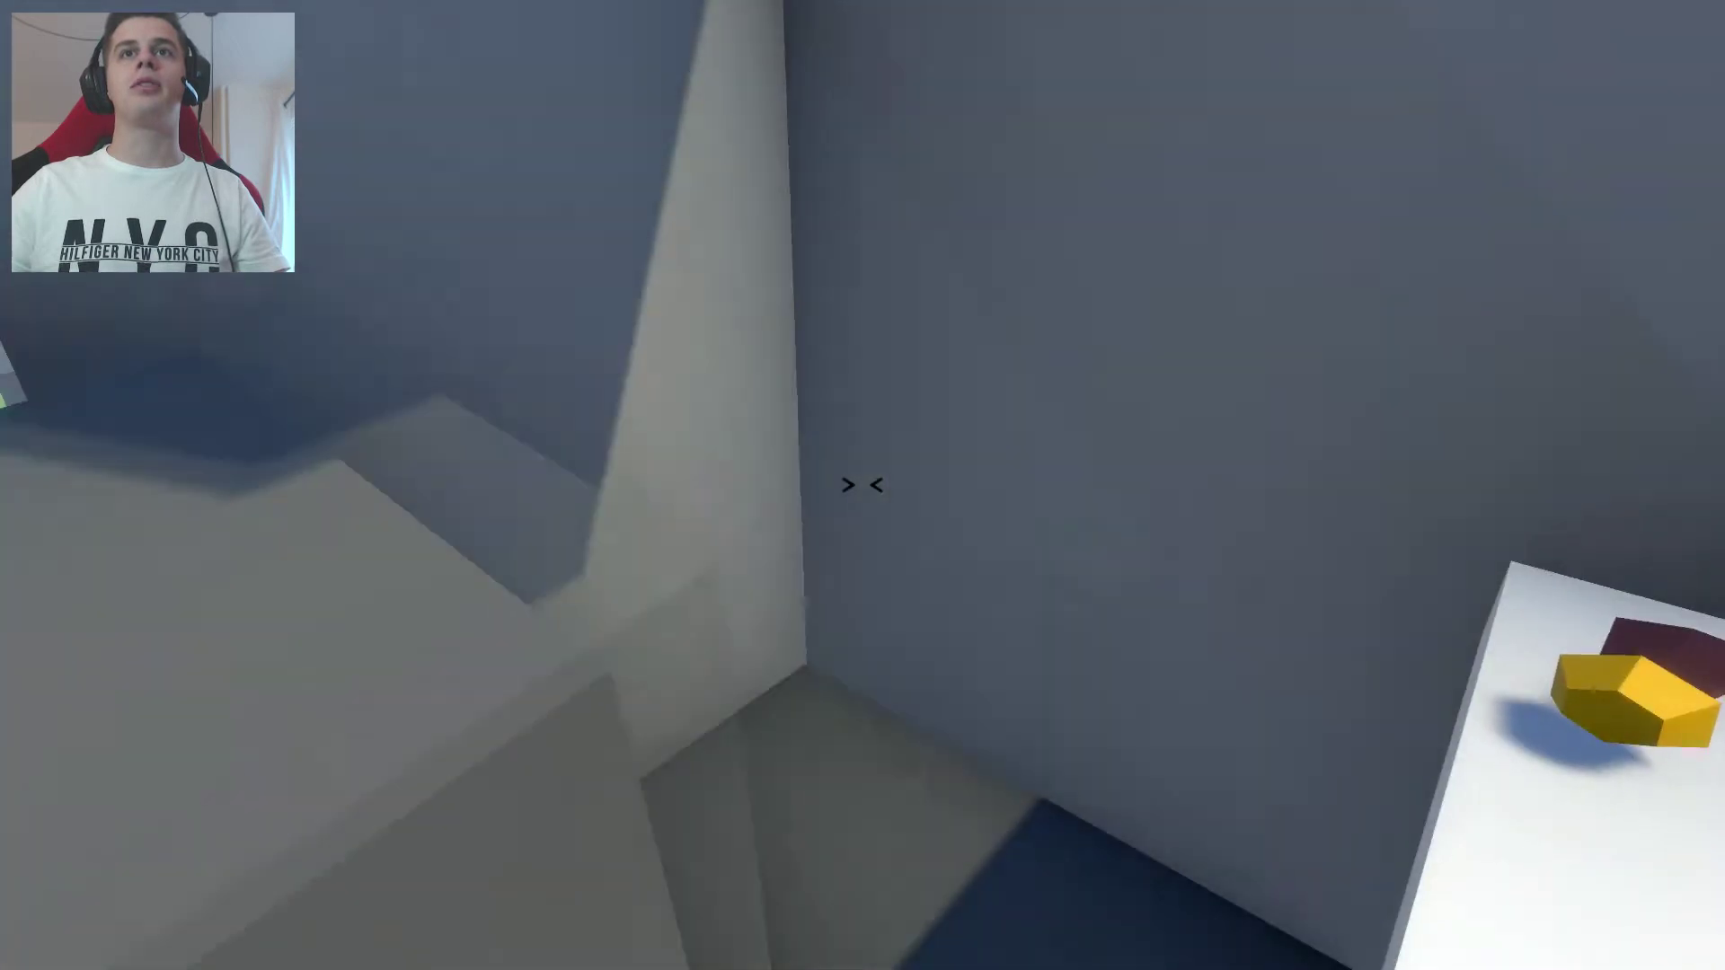
key(w)
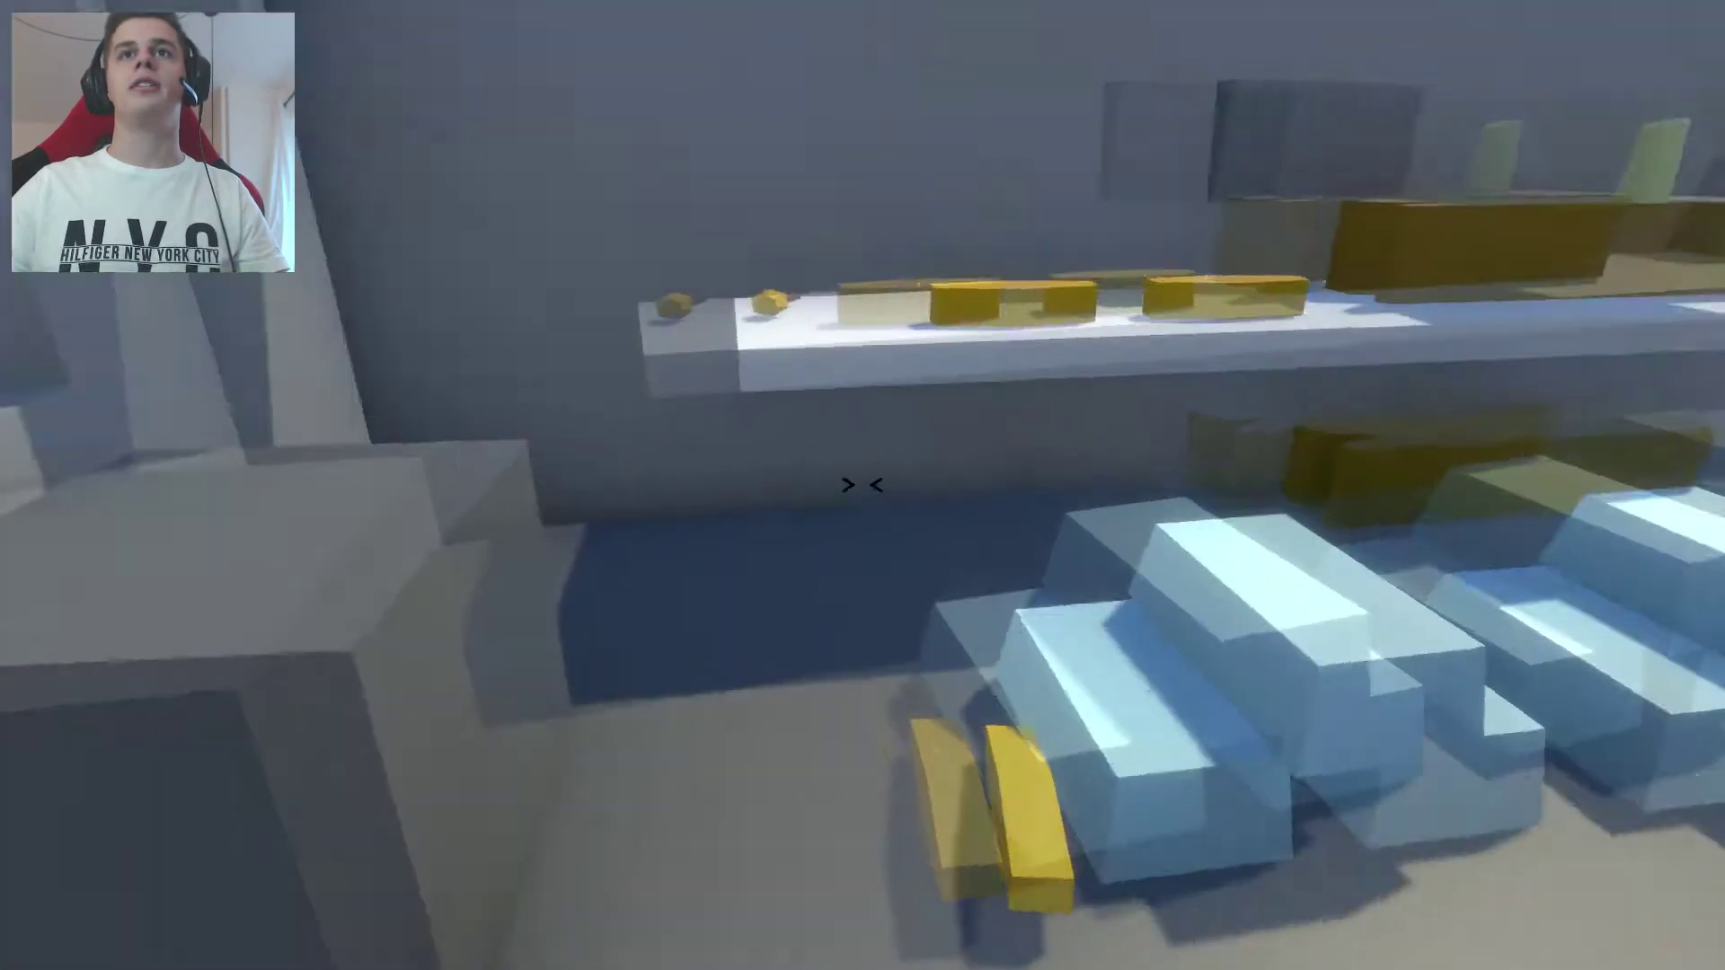
key(w)
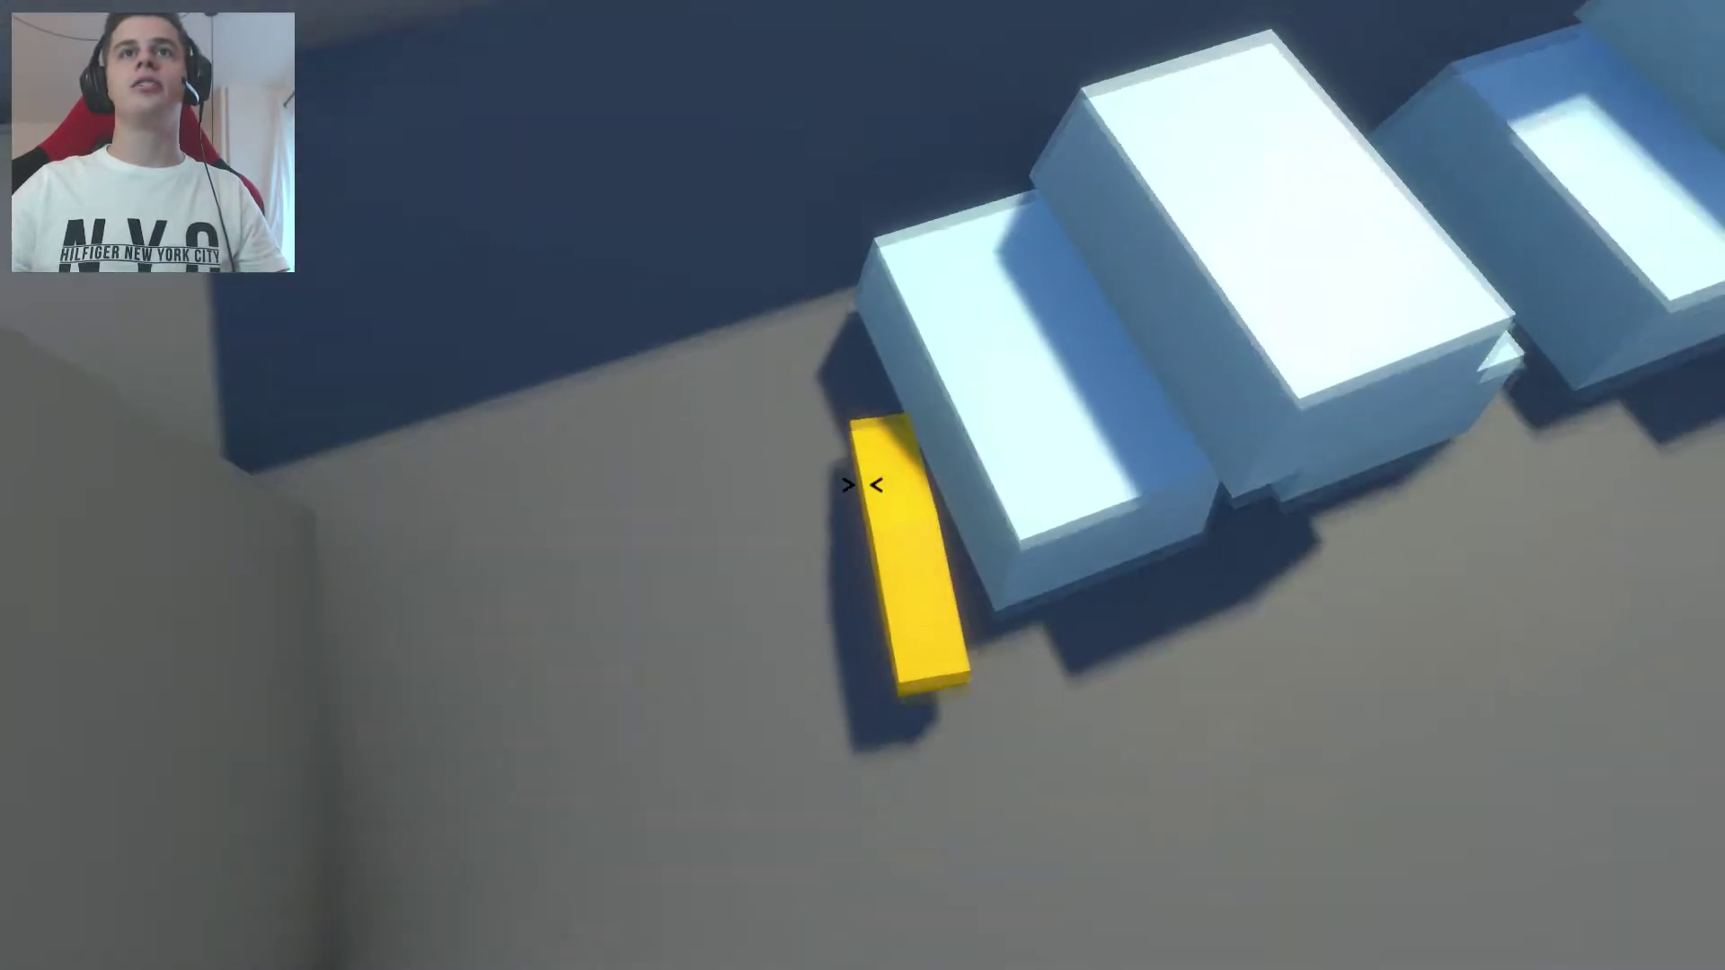
click(862, 486)
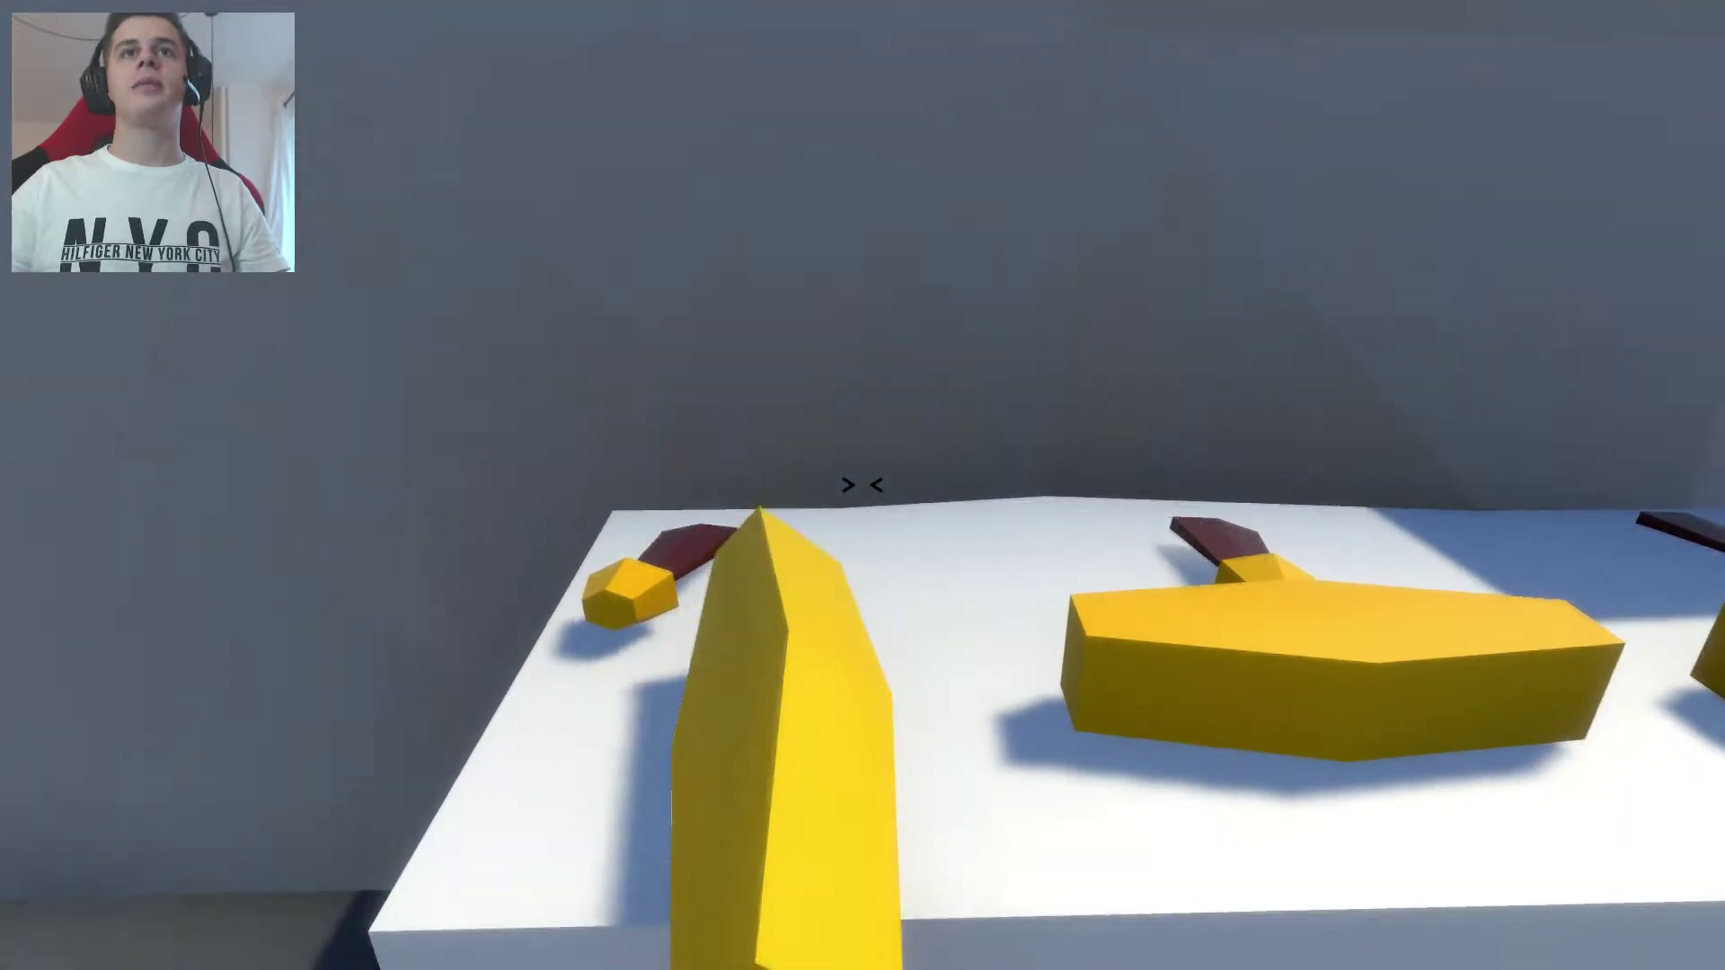
Walk up to customer Quinten at the window, then return toward the shelf.
key(w)
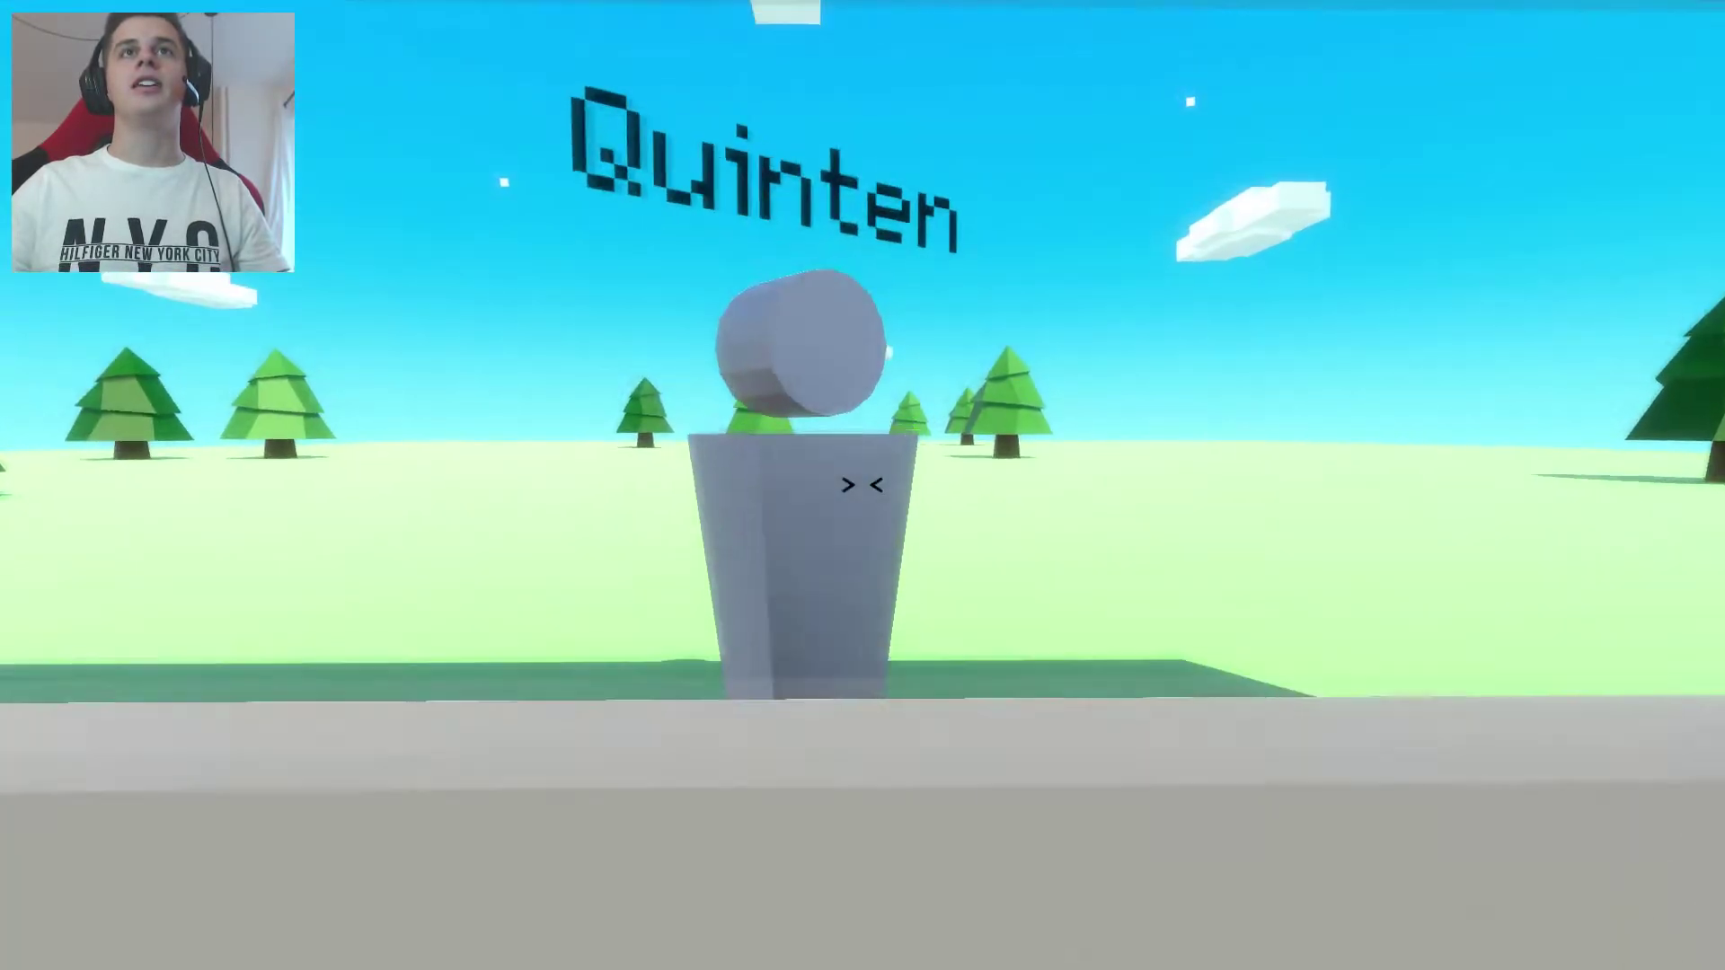
key(s)
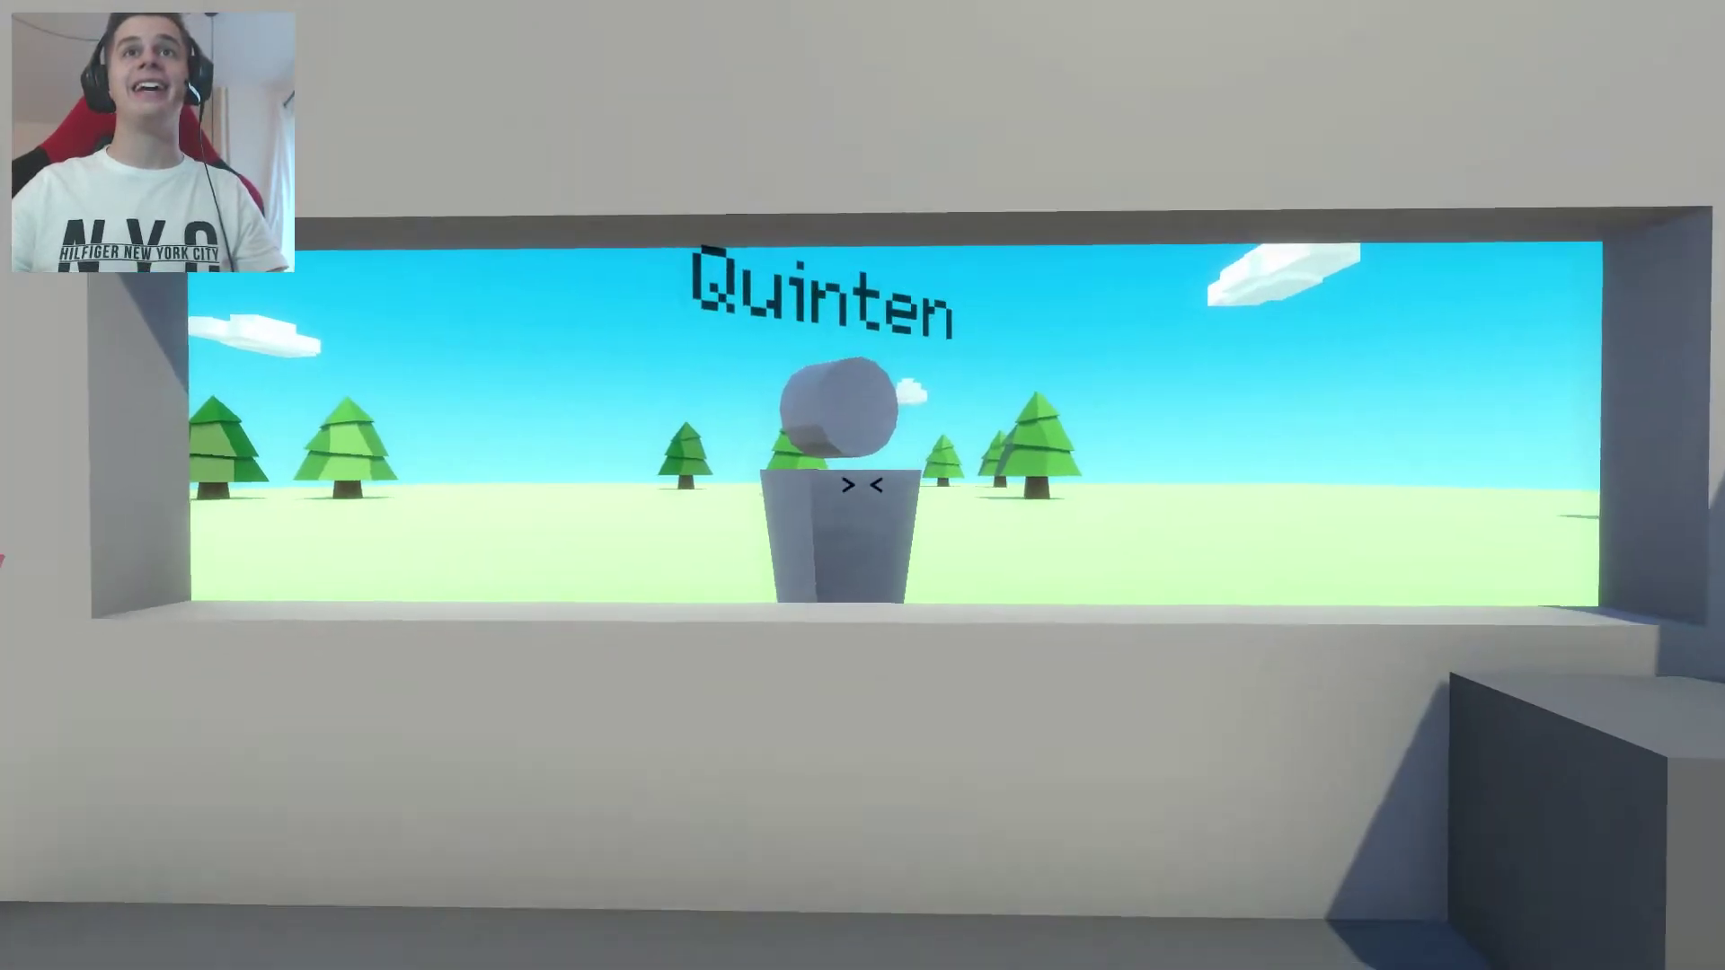
key(w)
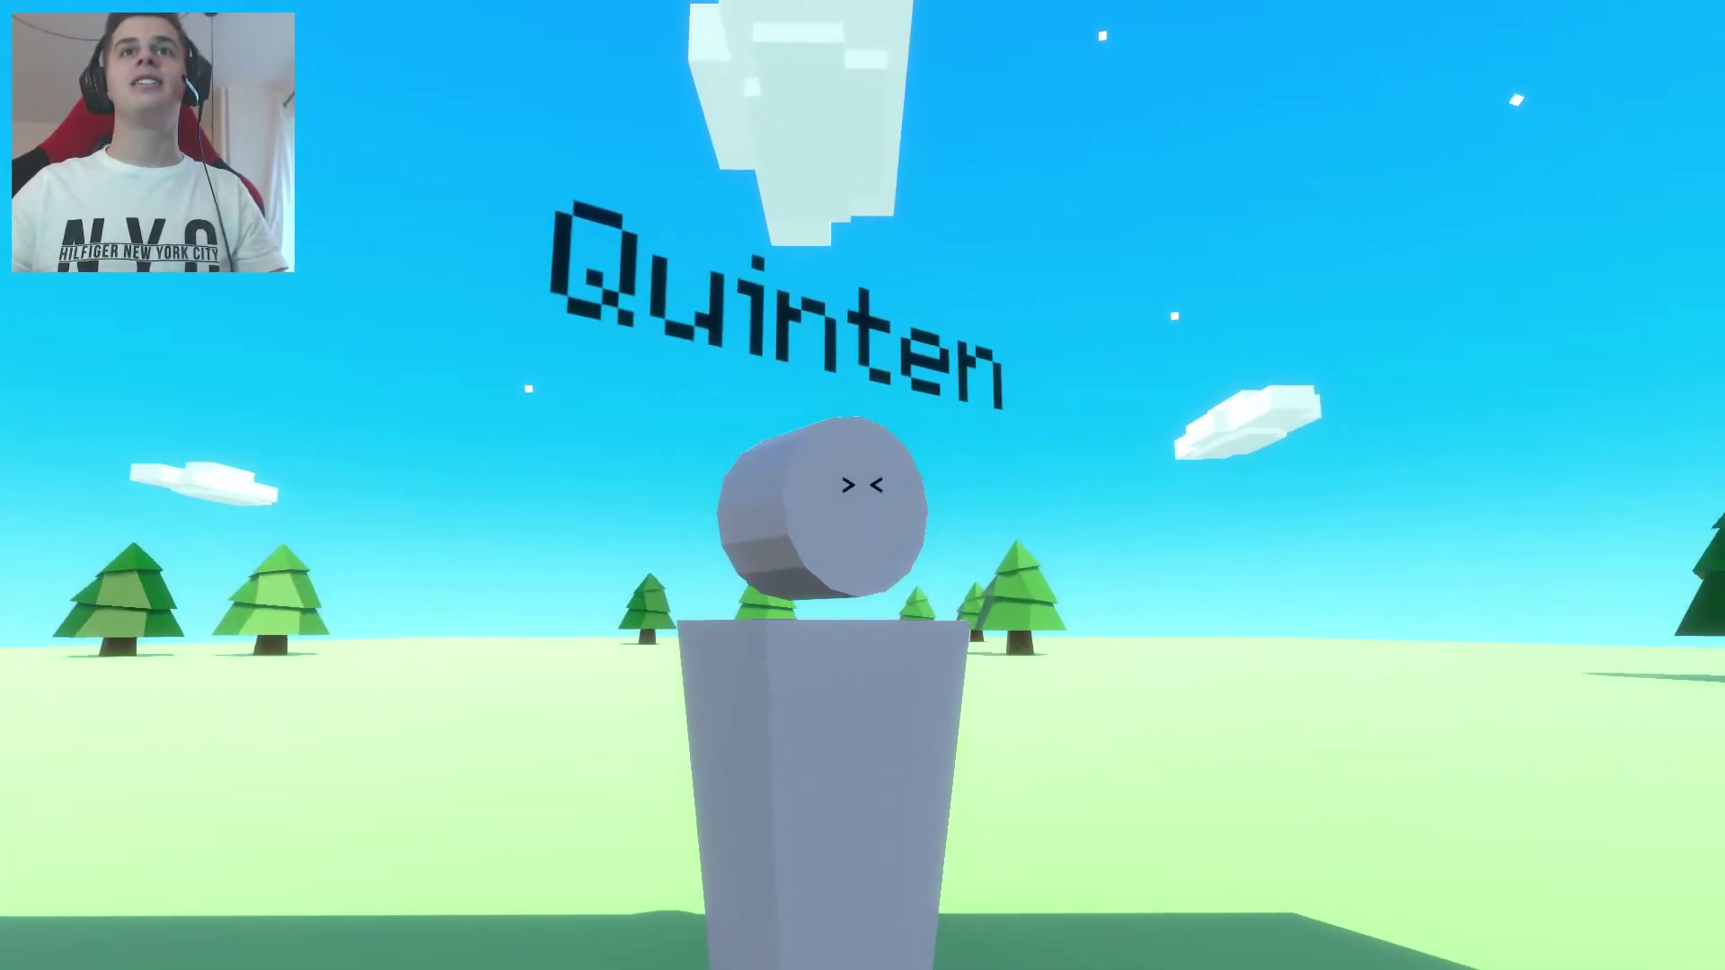
key(s)
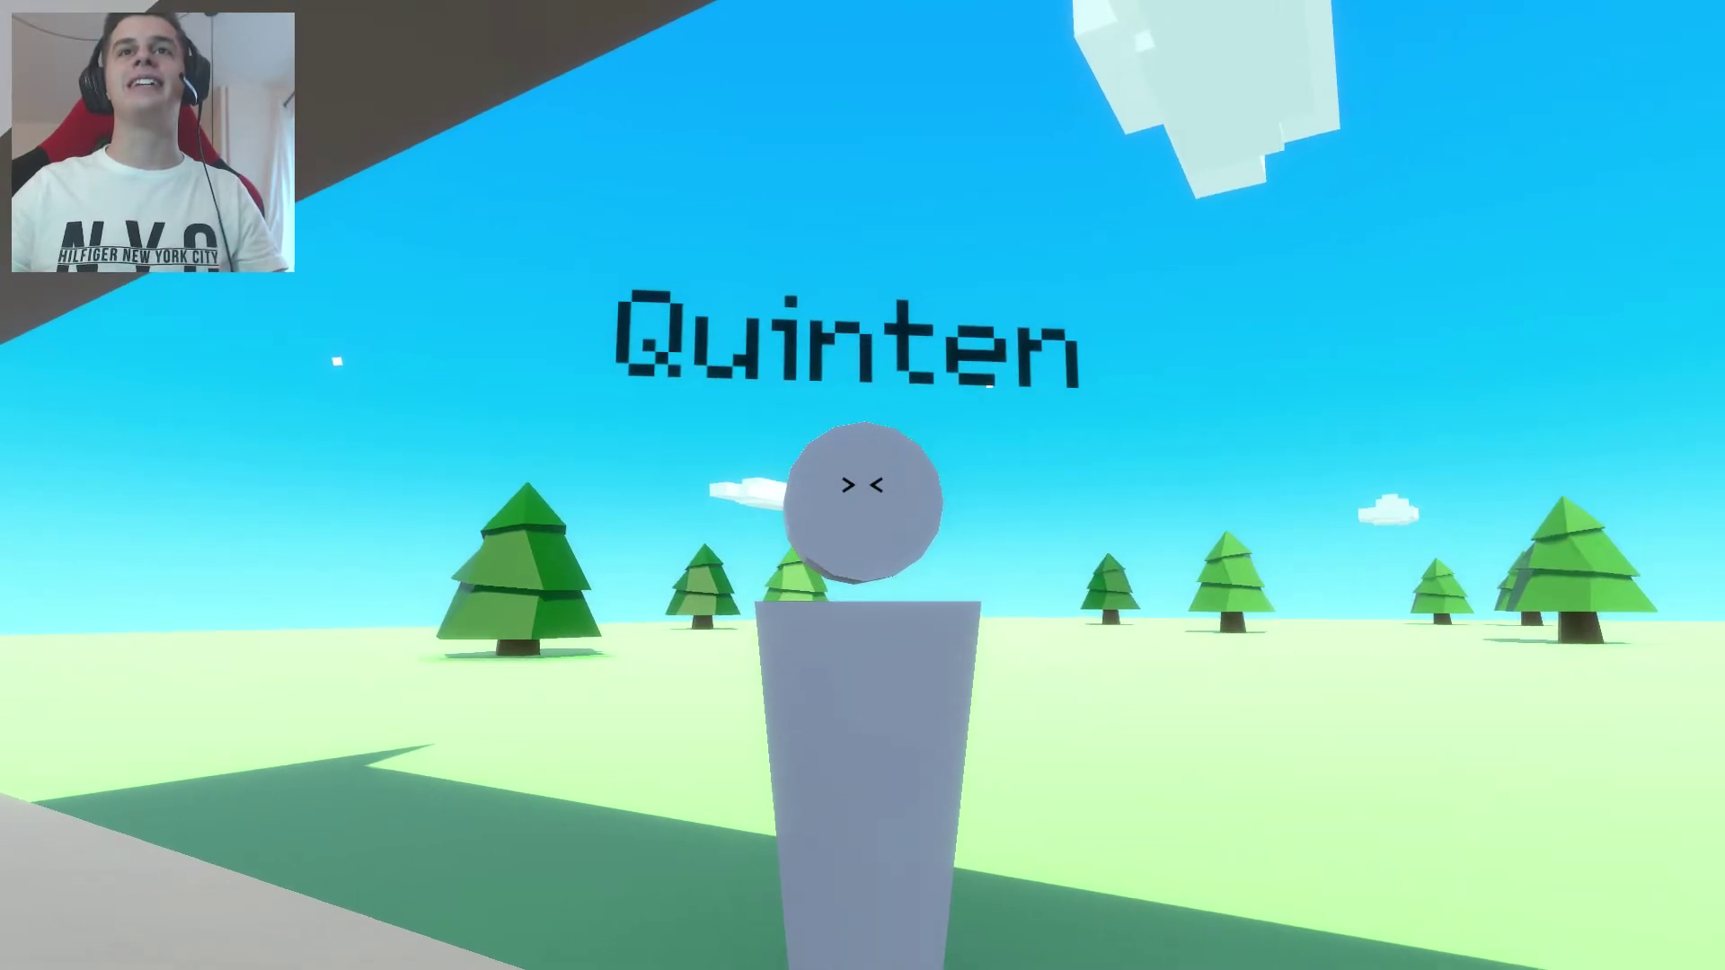
key(s)
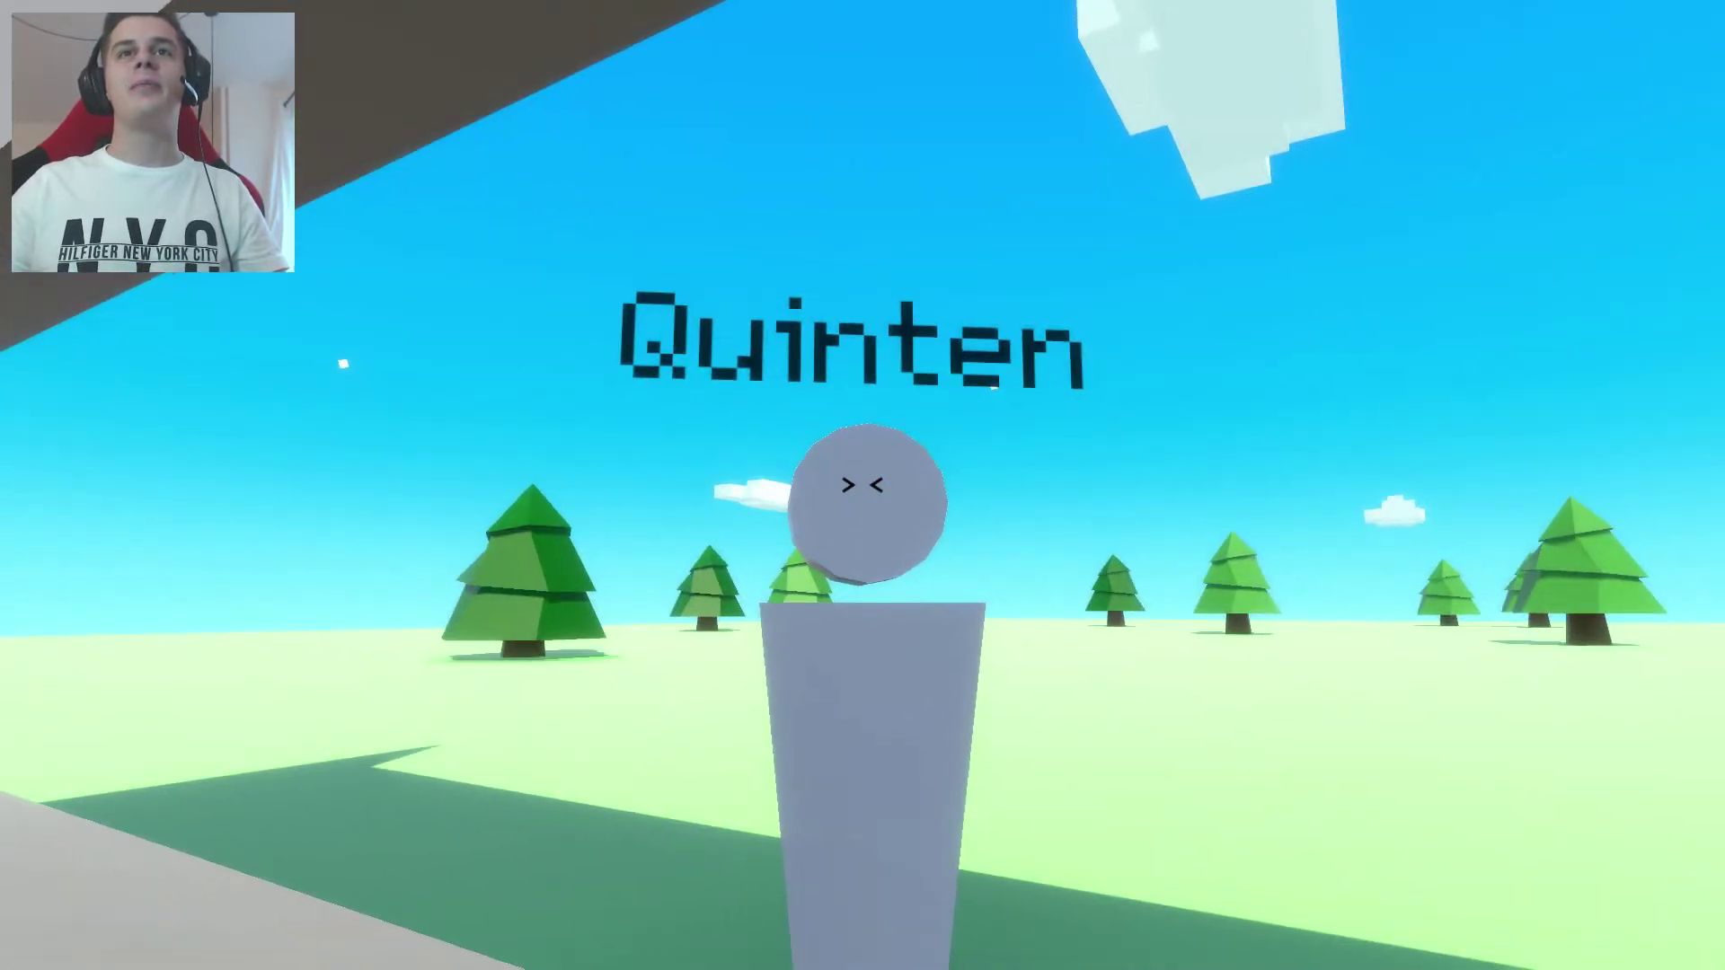
key(w)
key(s)
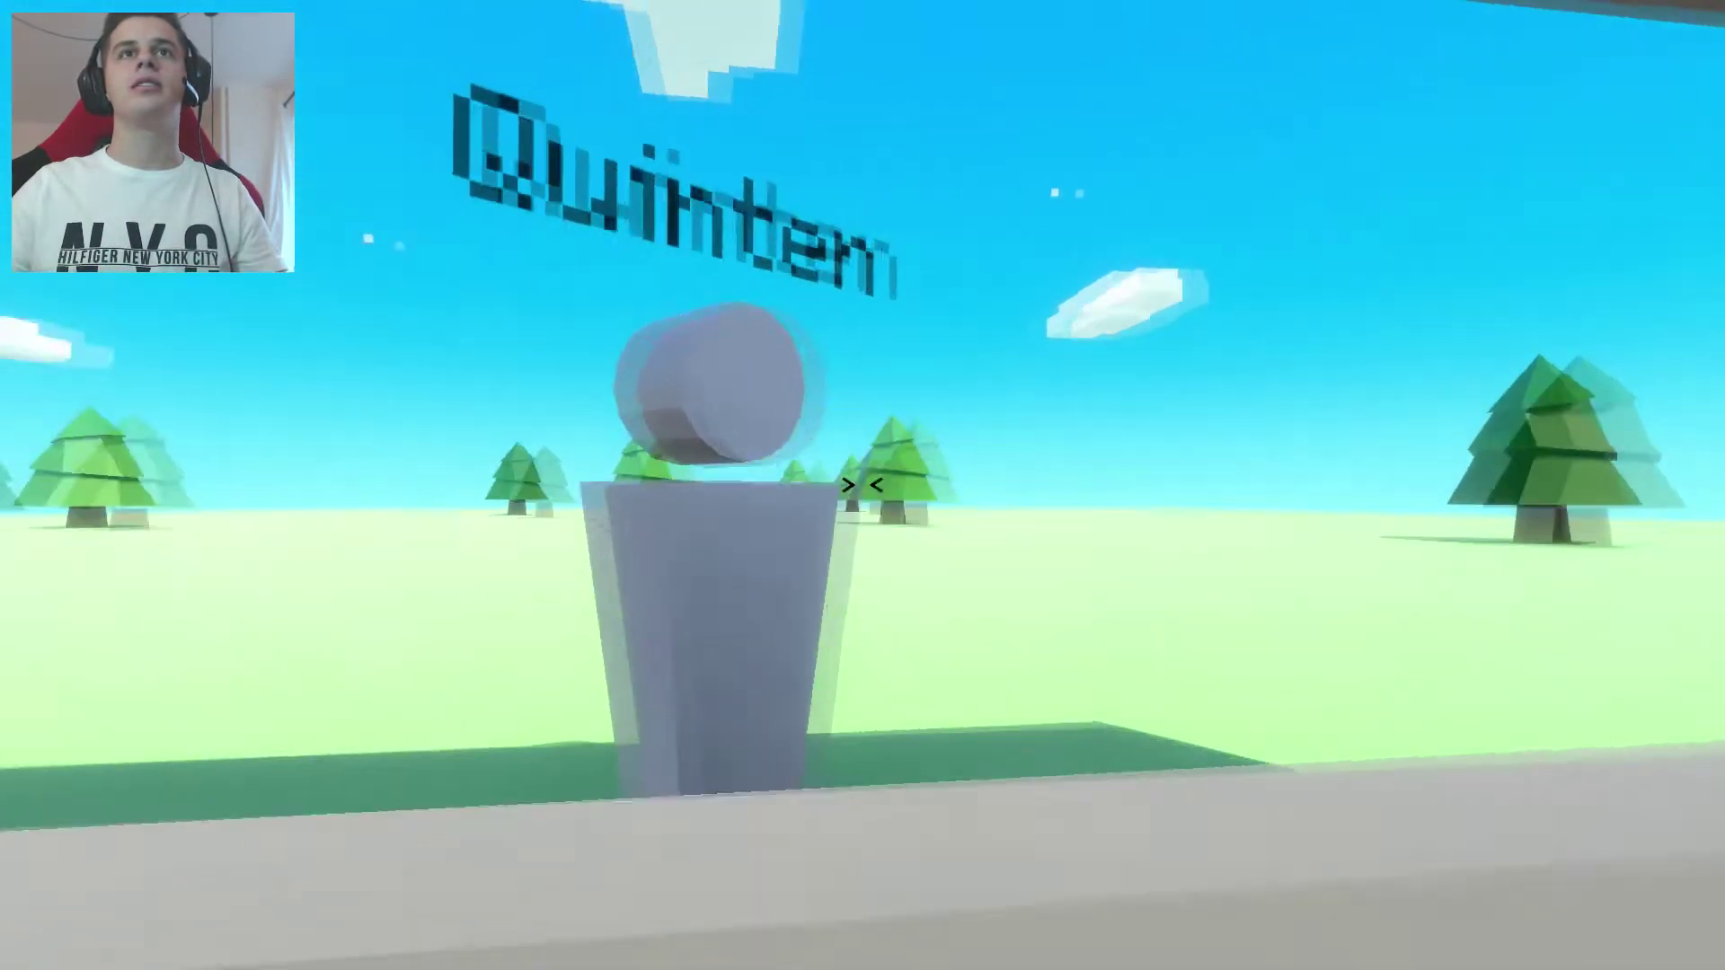
key(w)
key(s)
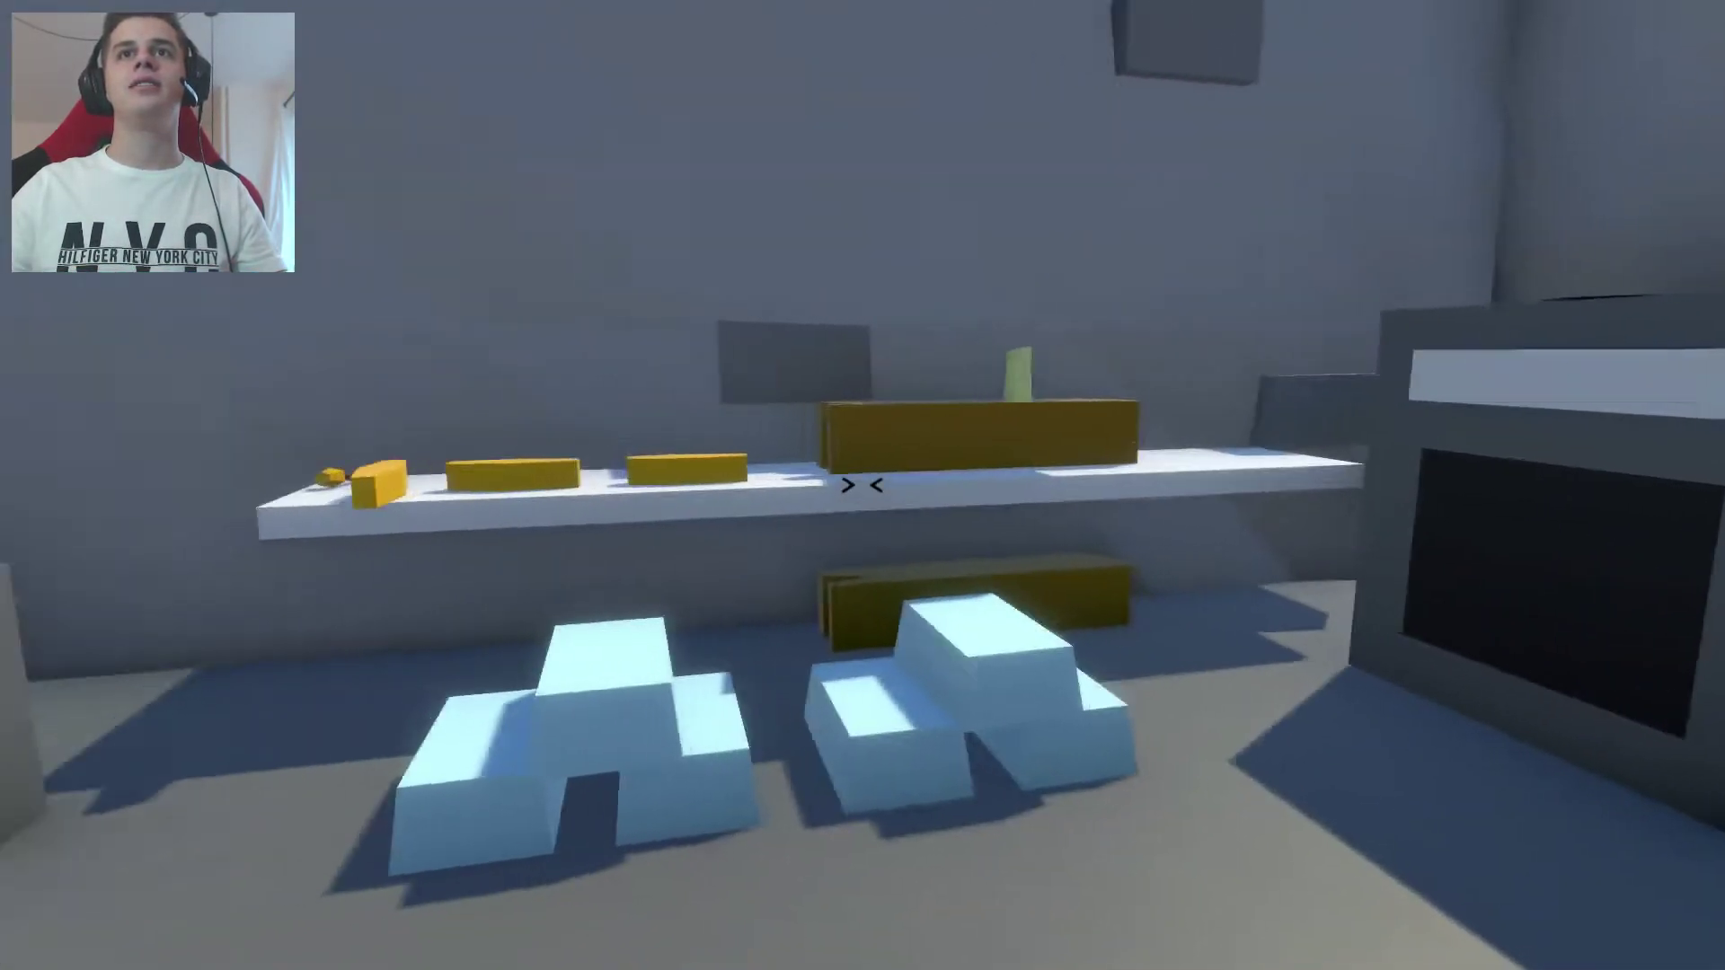
Walk up to the order note and read the Spear order.
key(w)
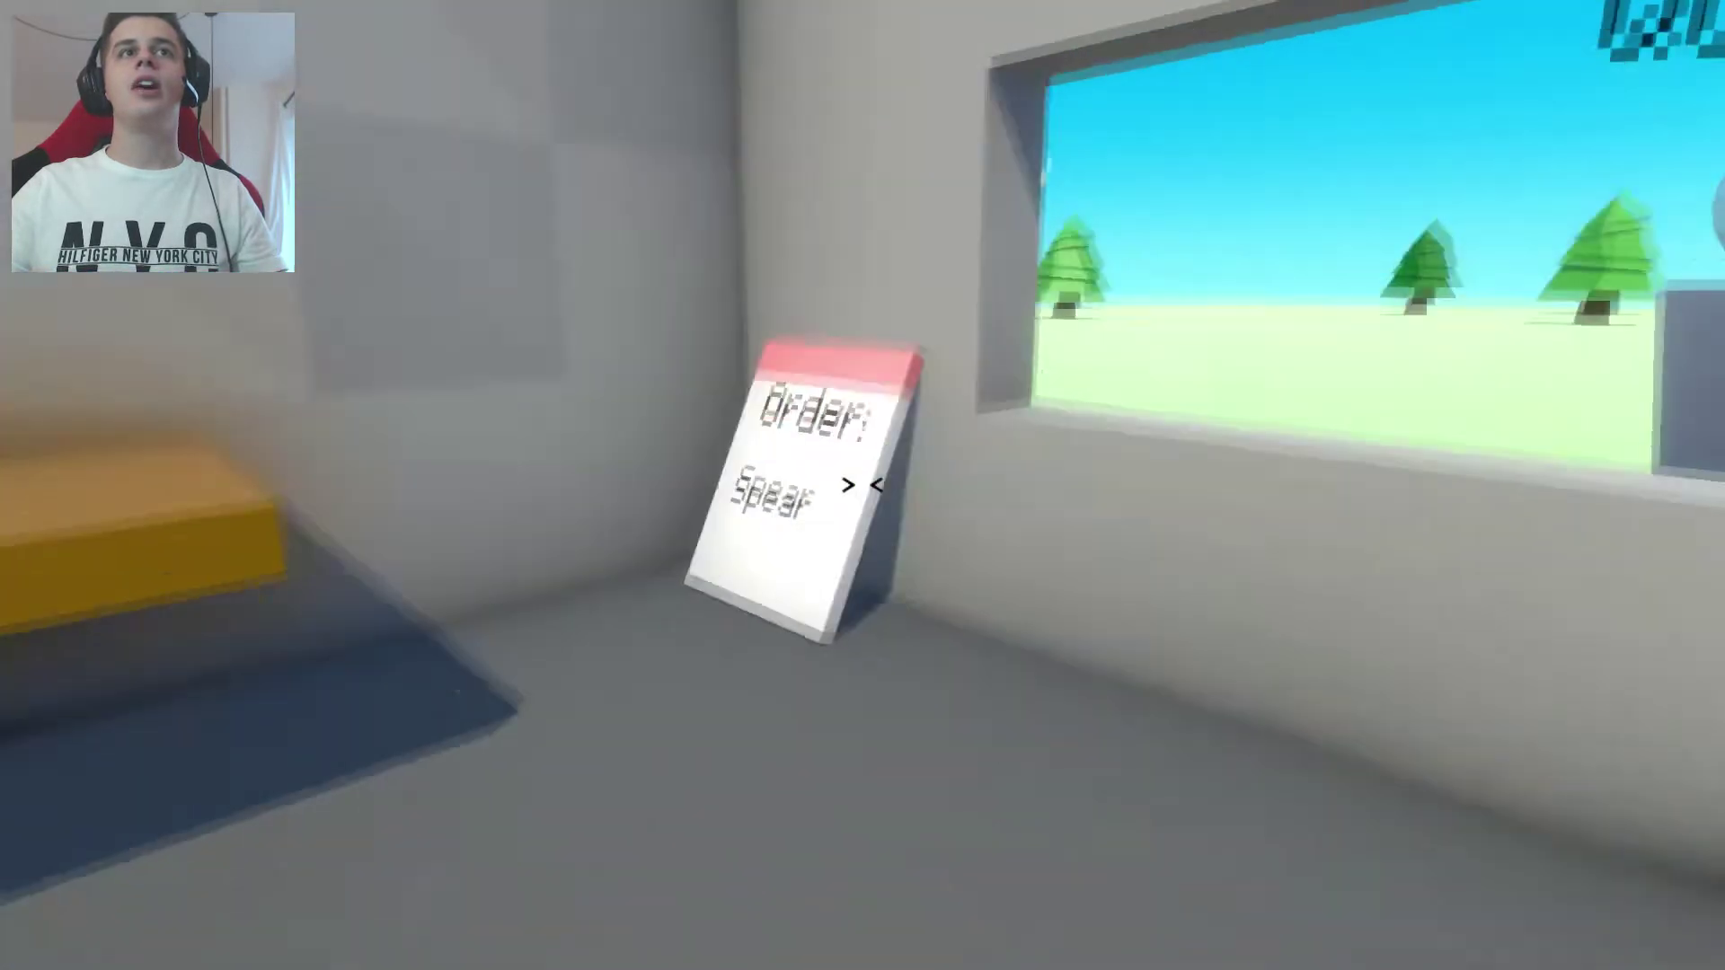
key(w)
key(s)
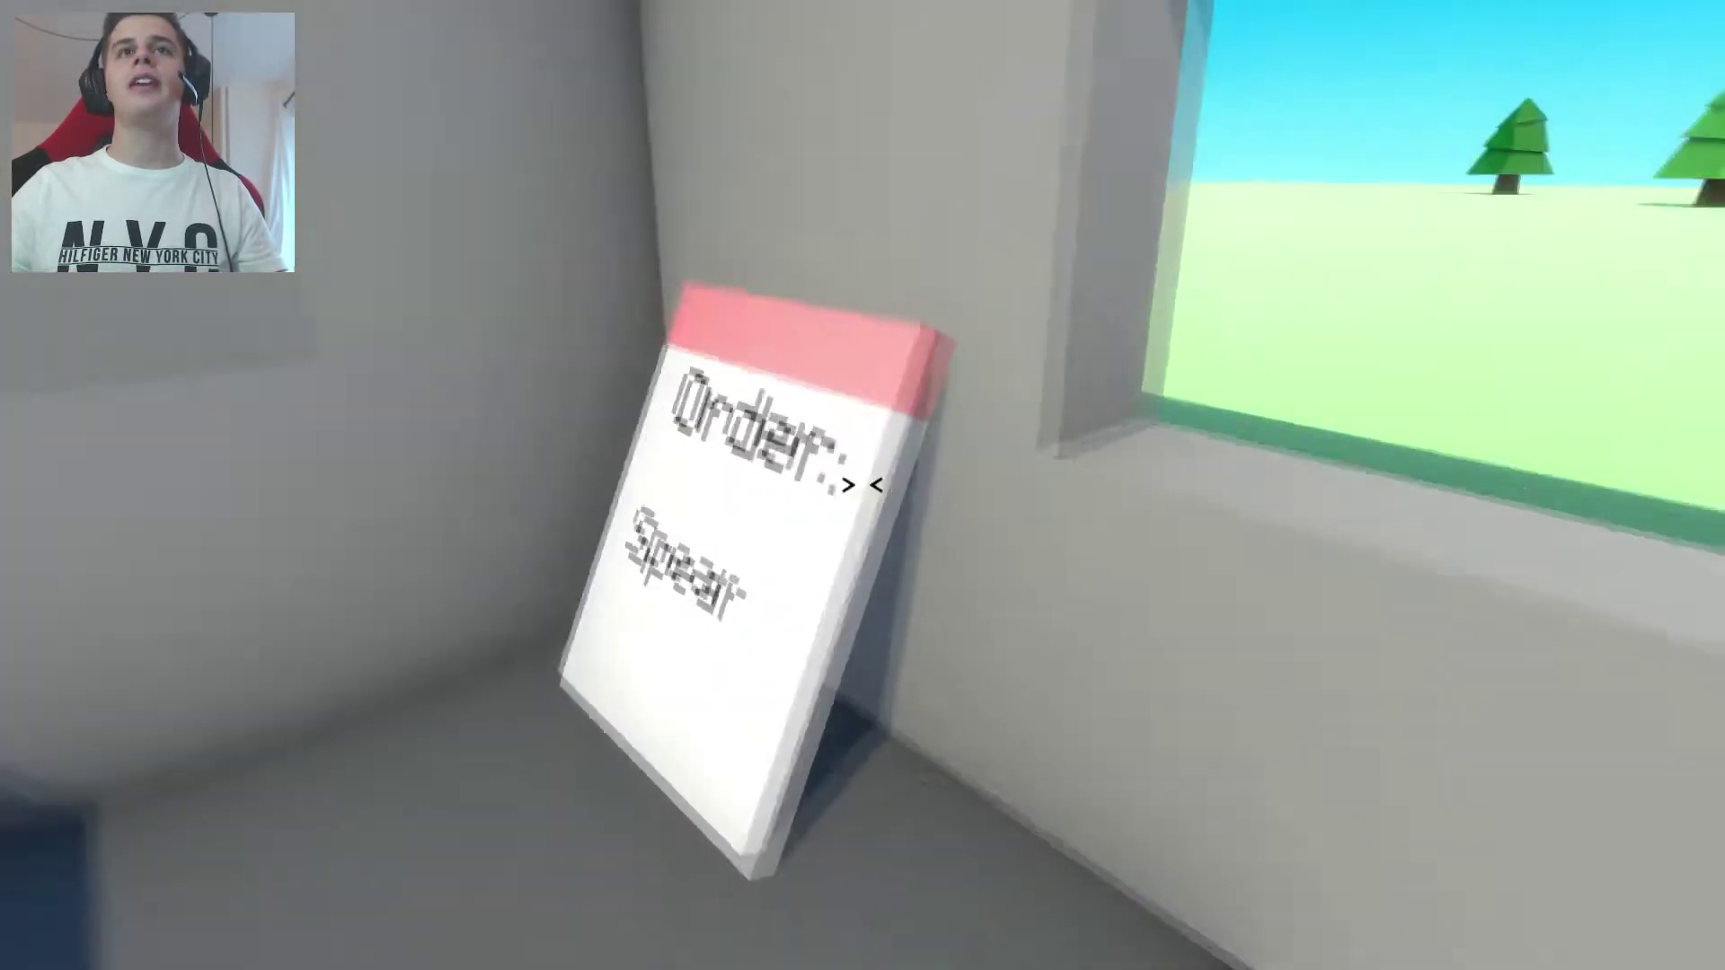
key(s)
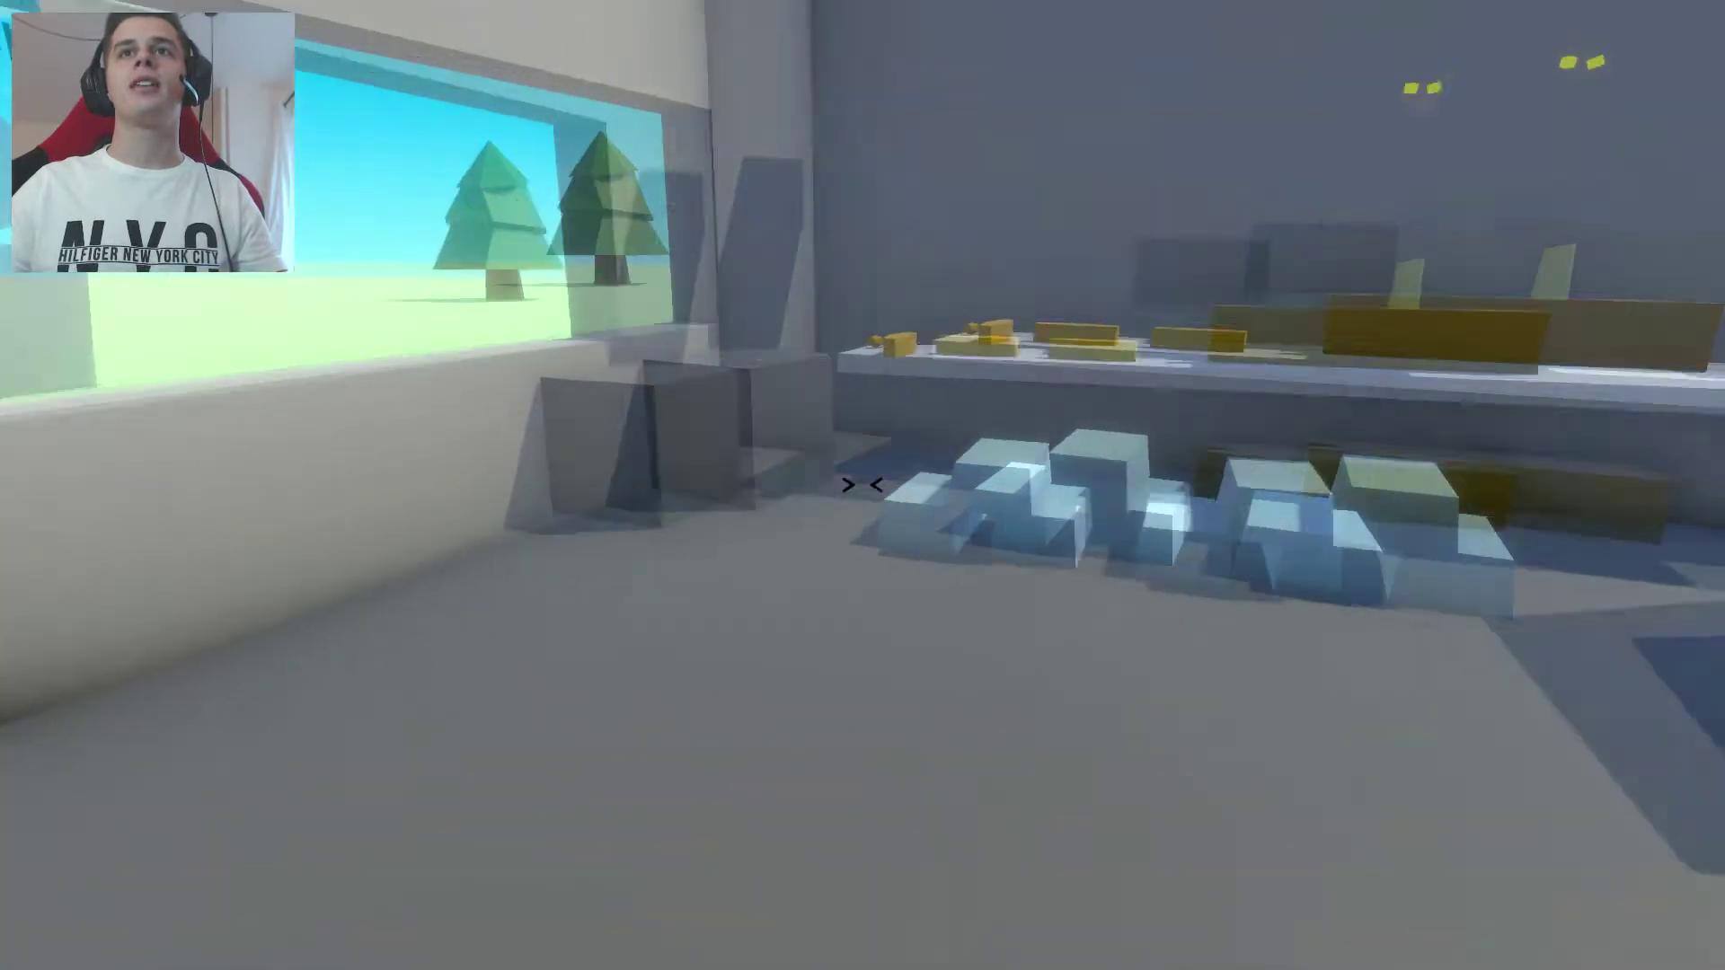
key(w)
key(w)
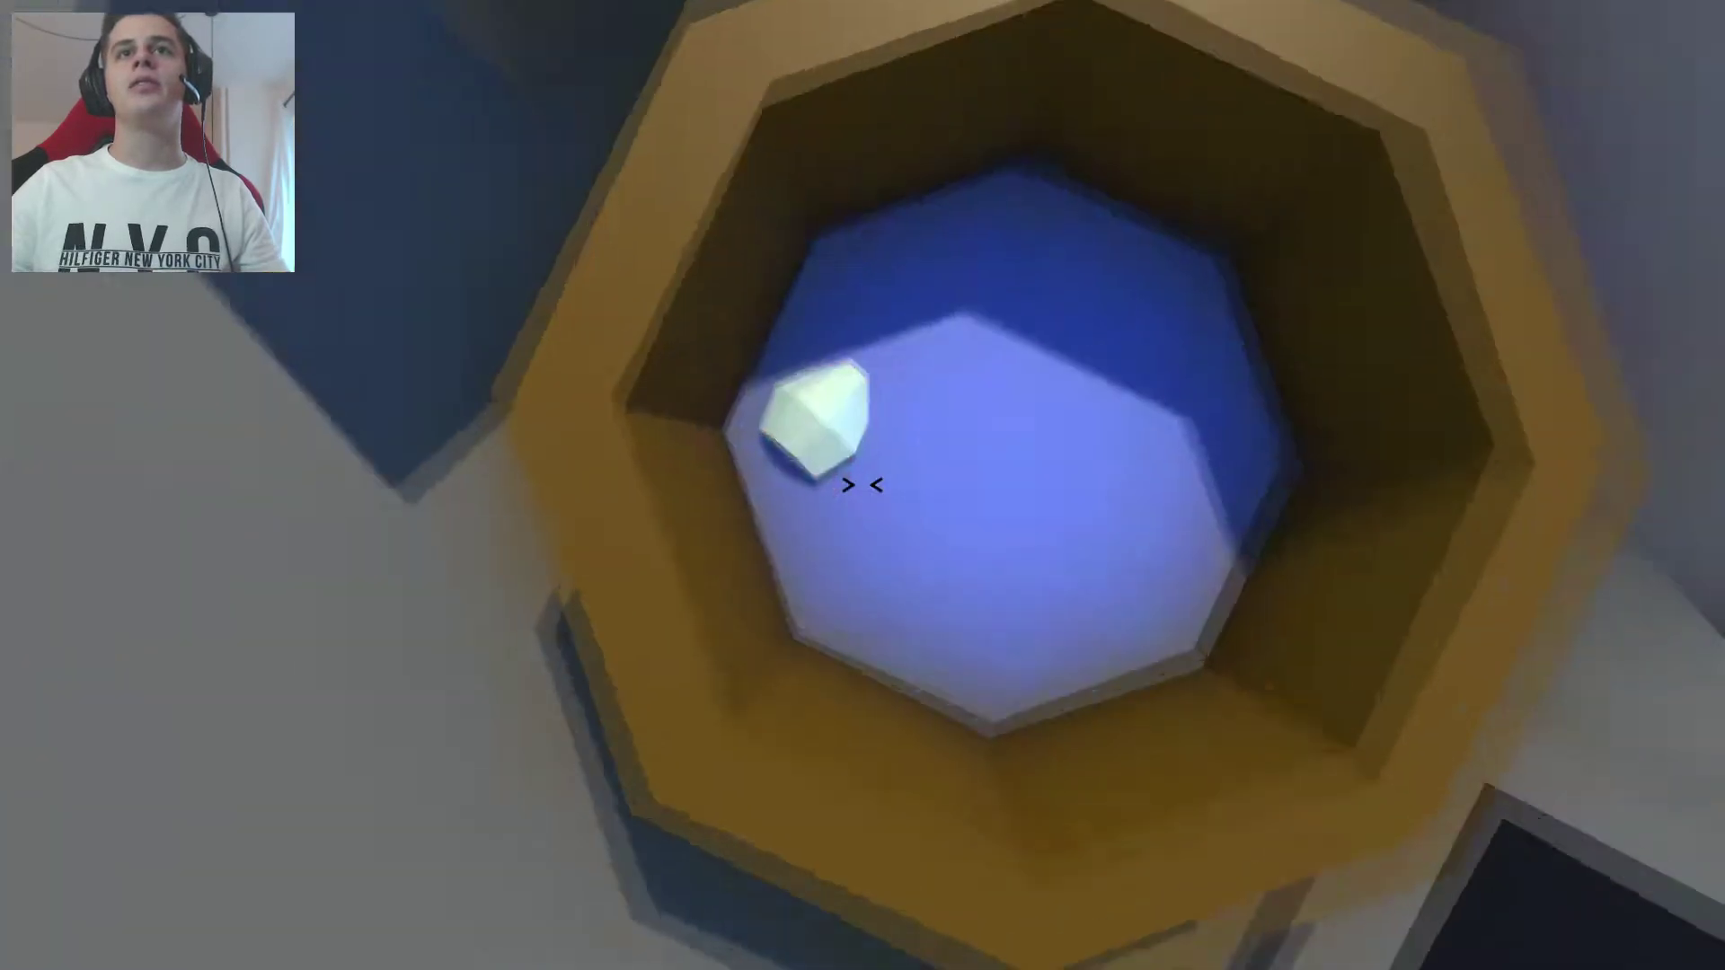
Carry the white crystal from the blue pot to the oven and set it on the yellow table.
click(863, 486)
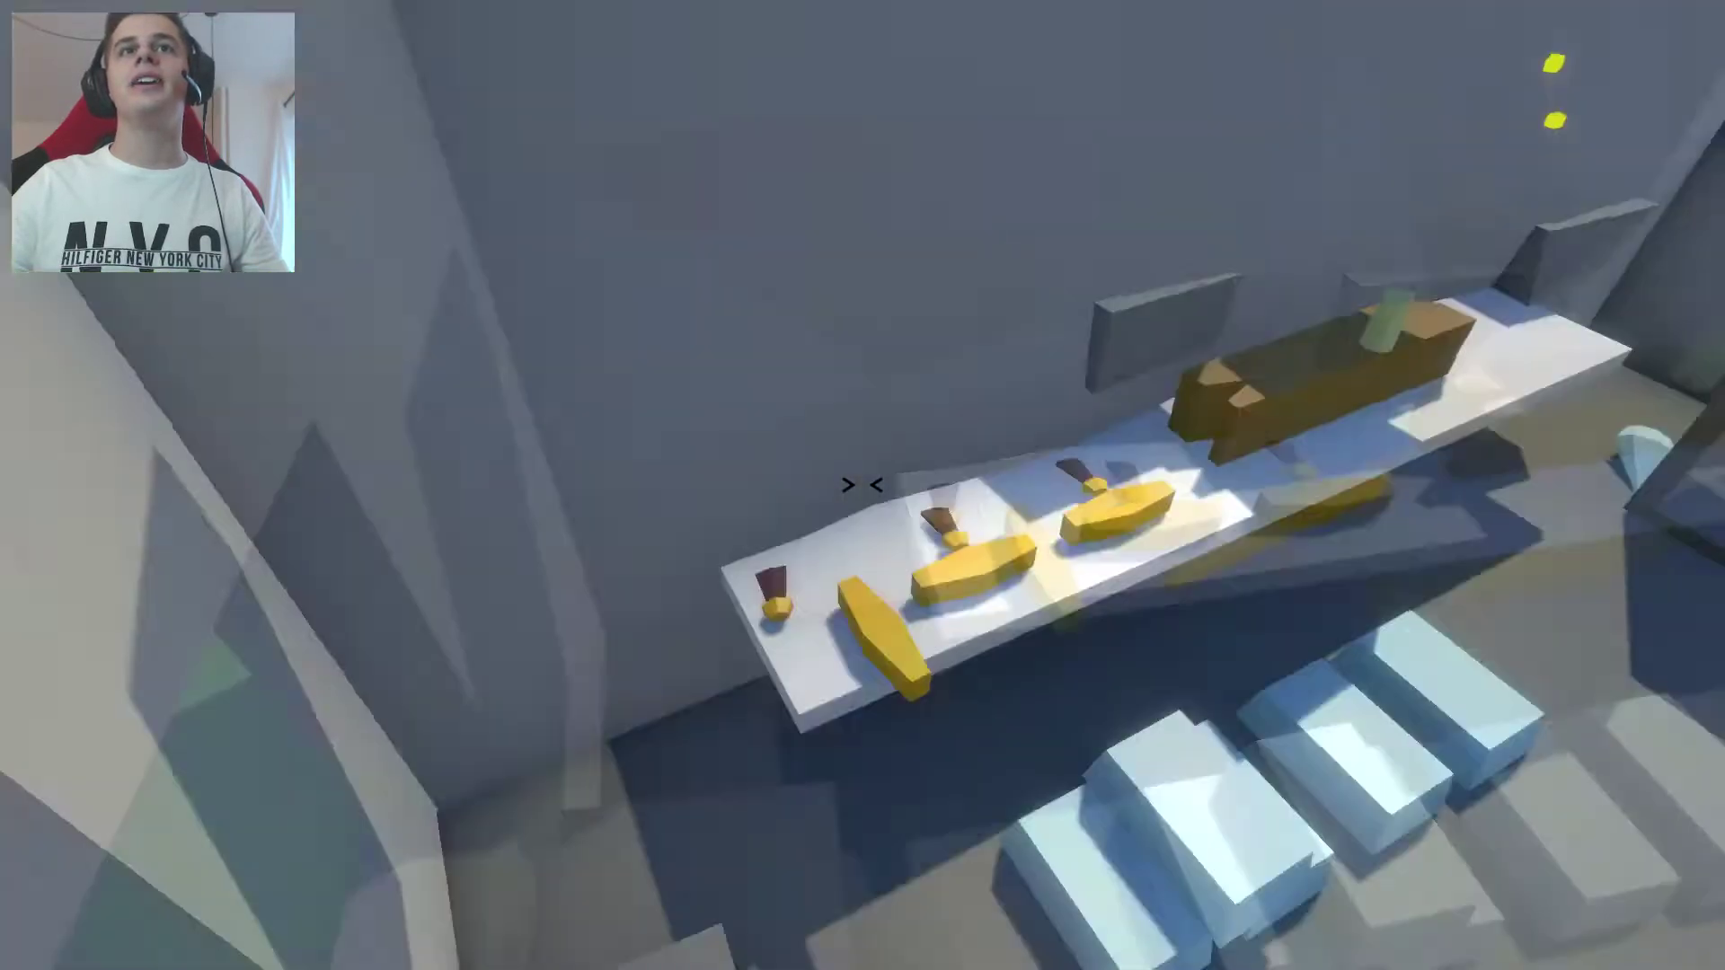
key(w)
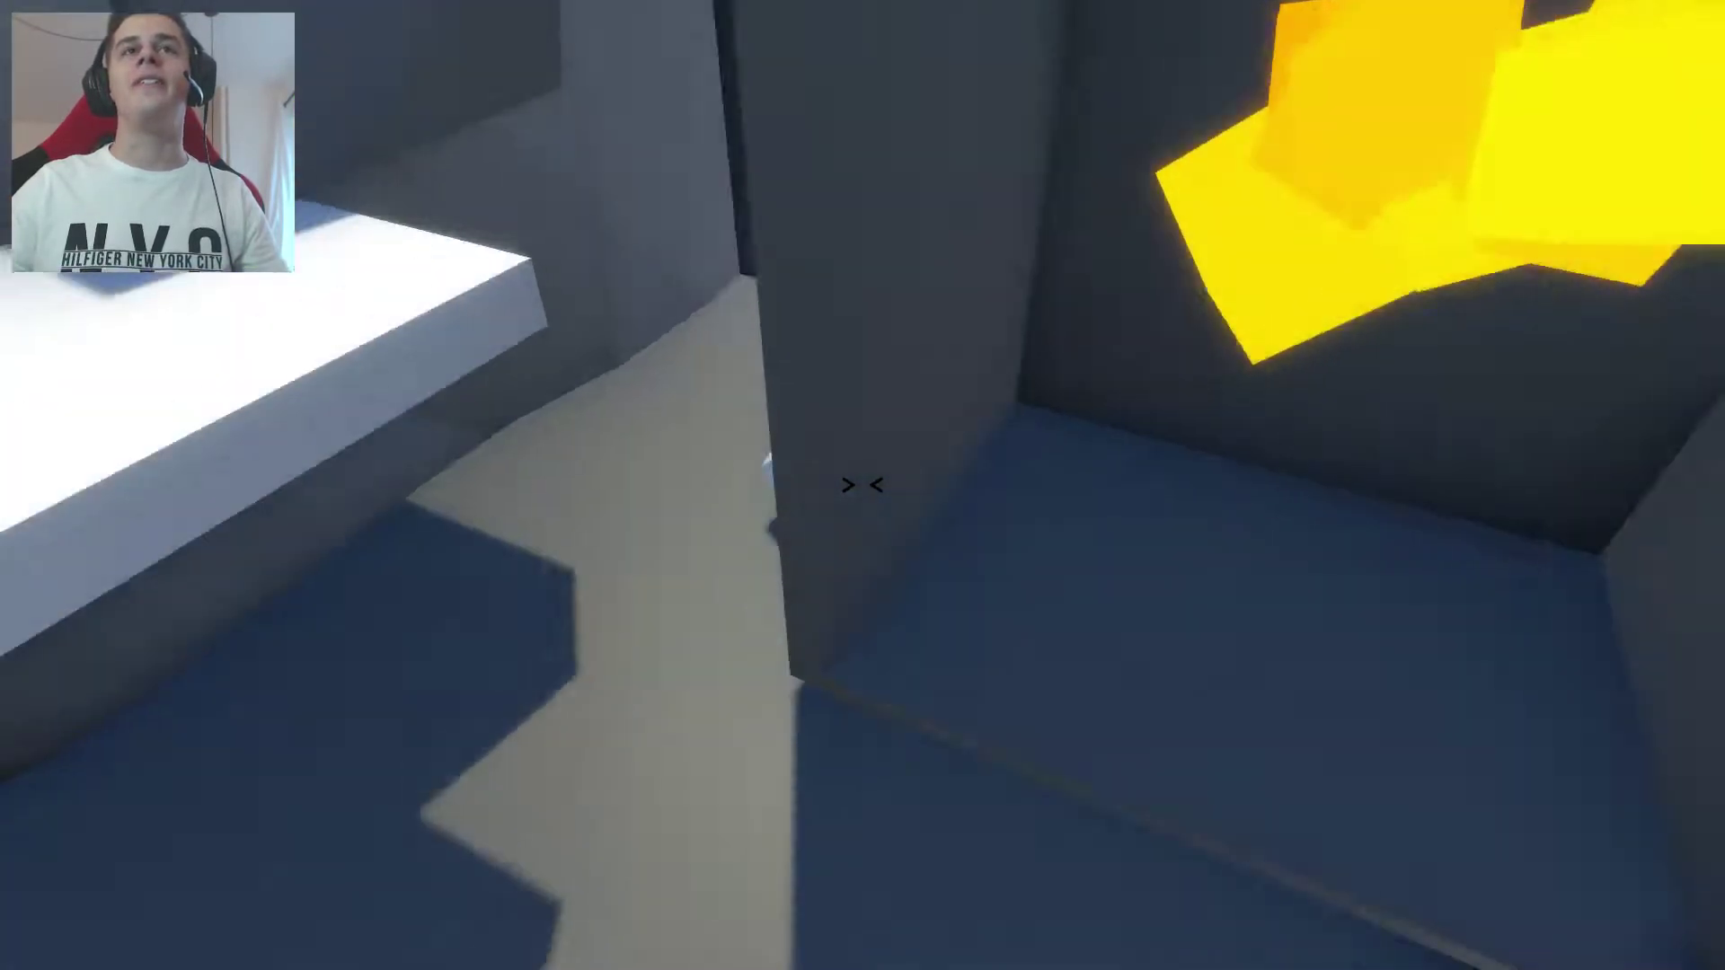
click(862, 486)
key(w)
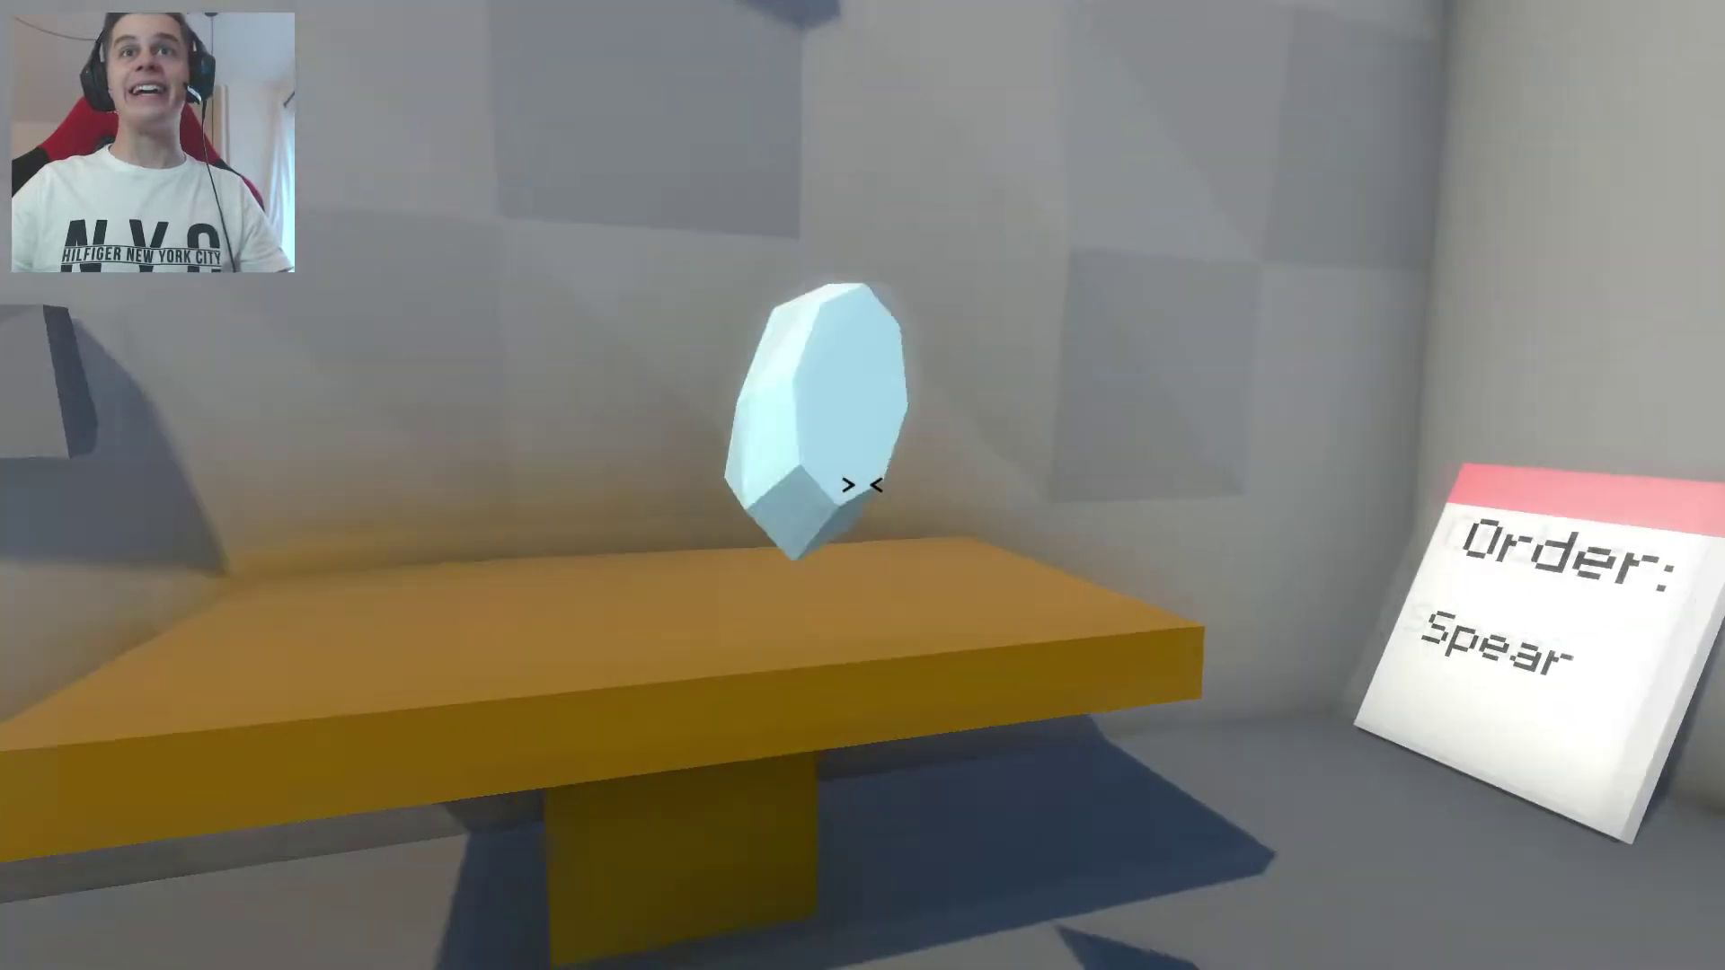
click(862, 486)
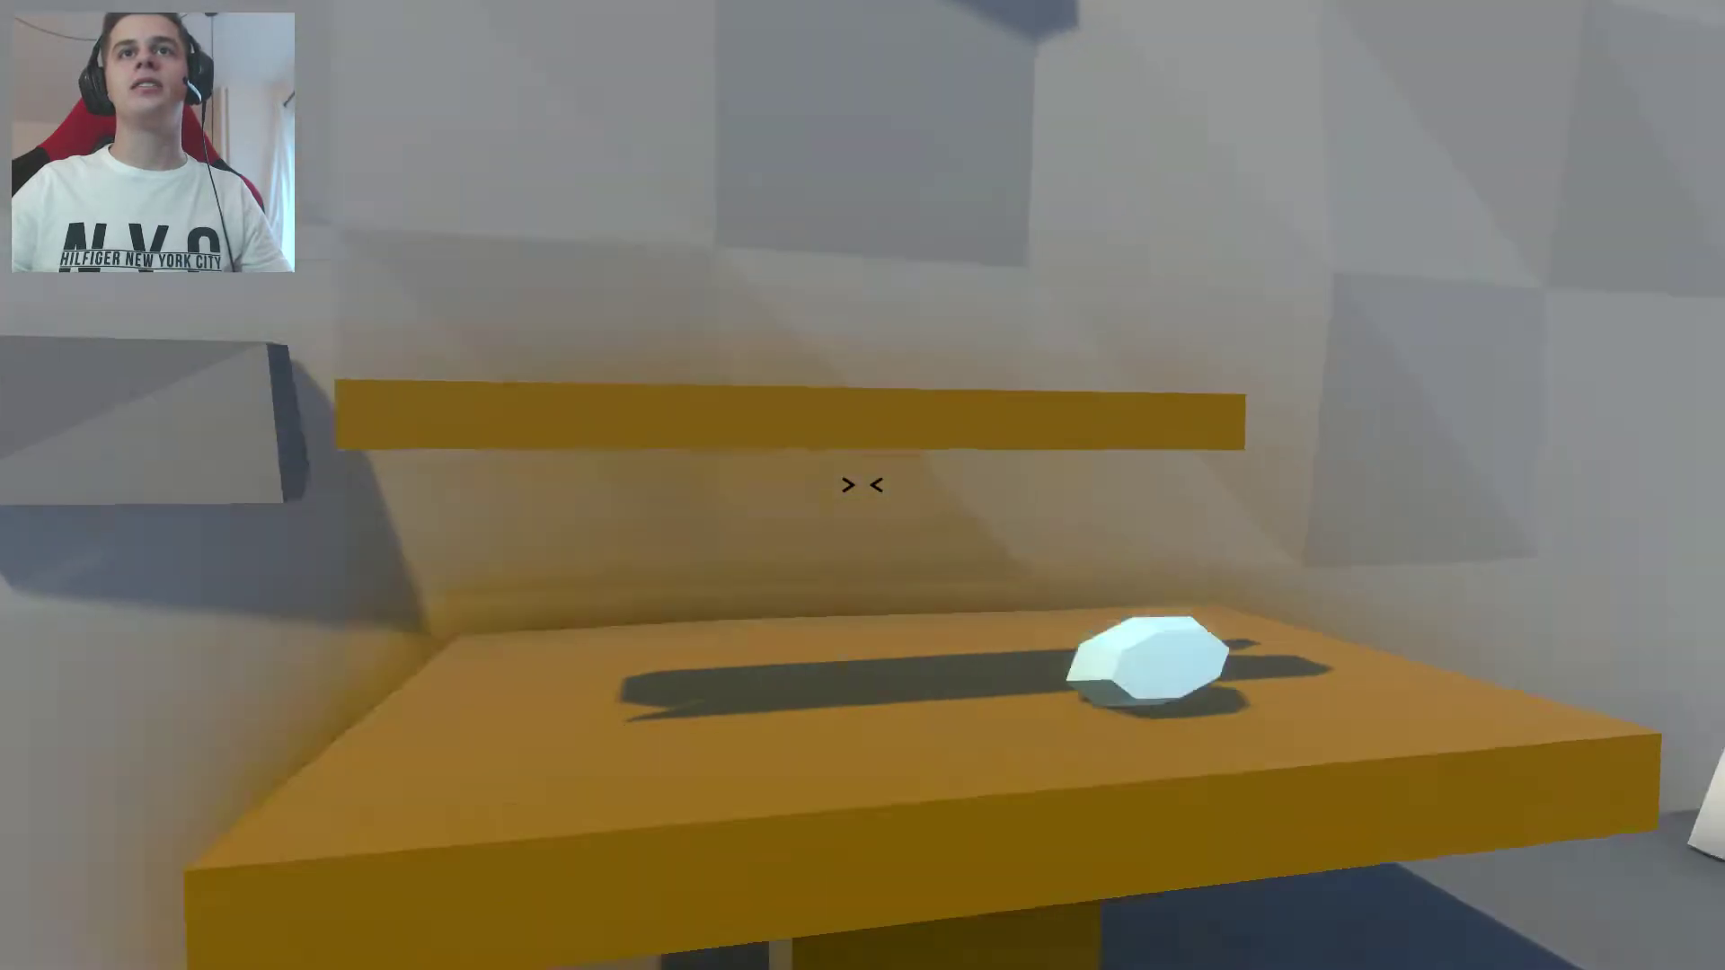
click(863, 485)
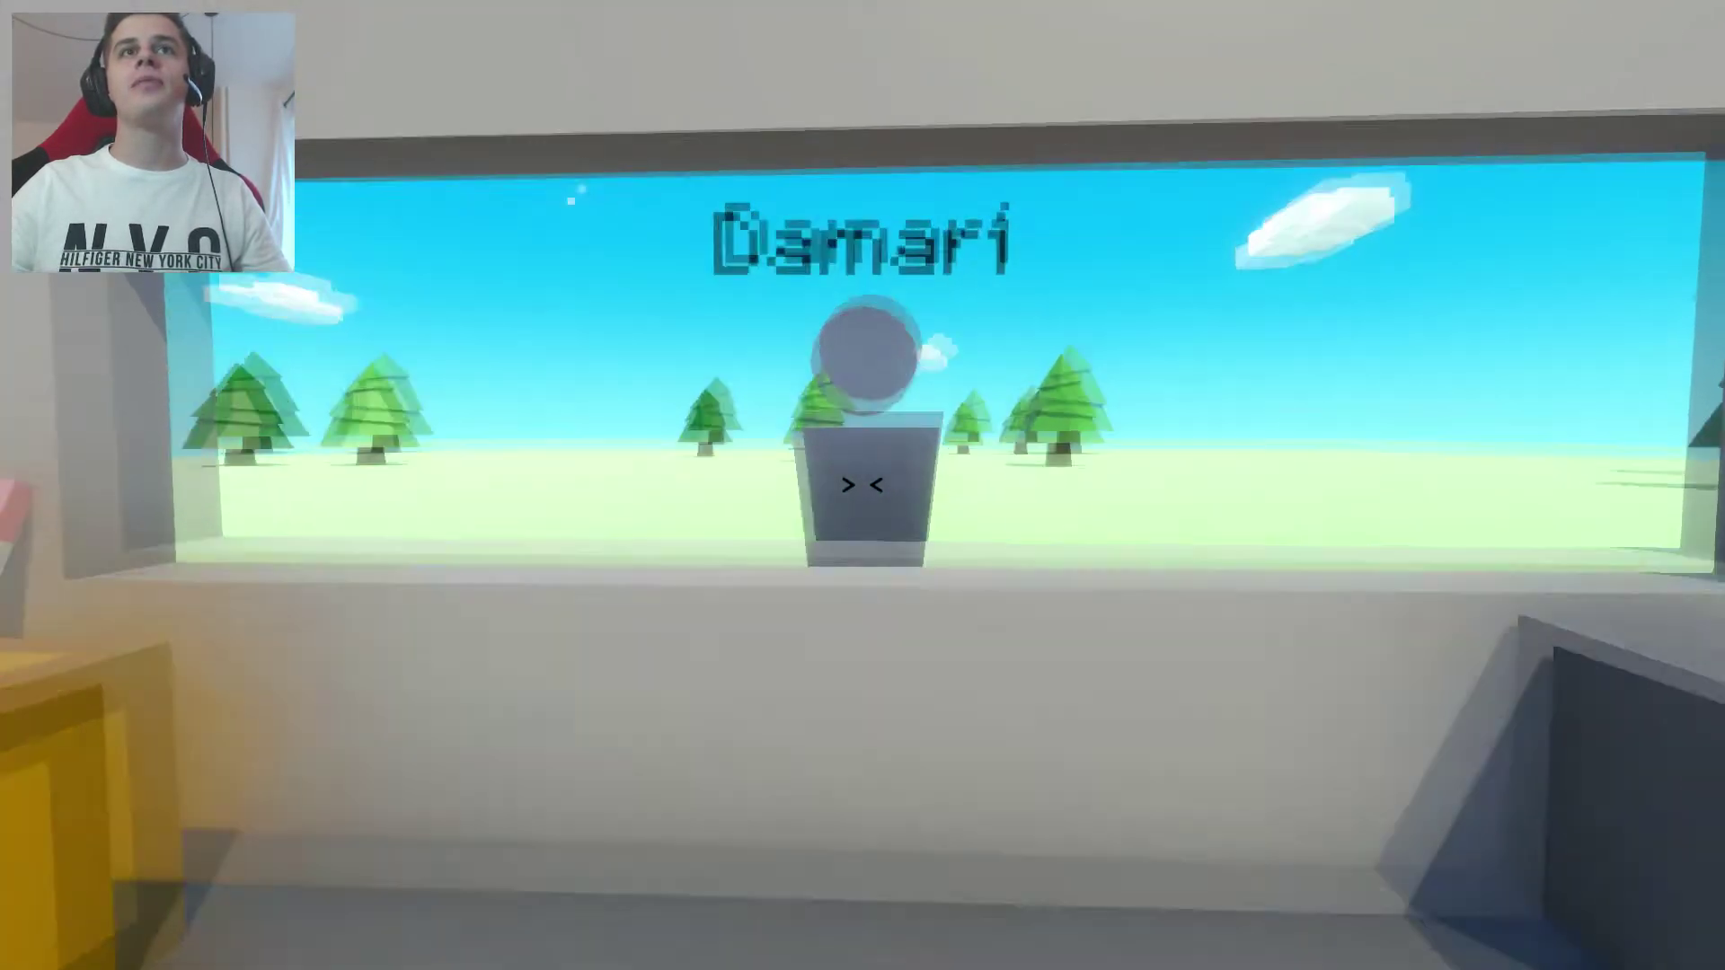
Reposition the crate, melt an ice block in the furnace, and take out the pink blade.
click(862, 485)
click(862, 485)
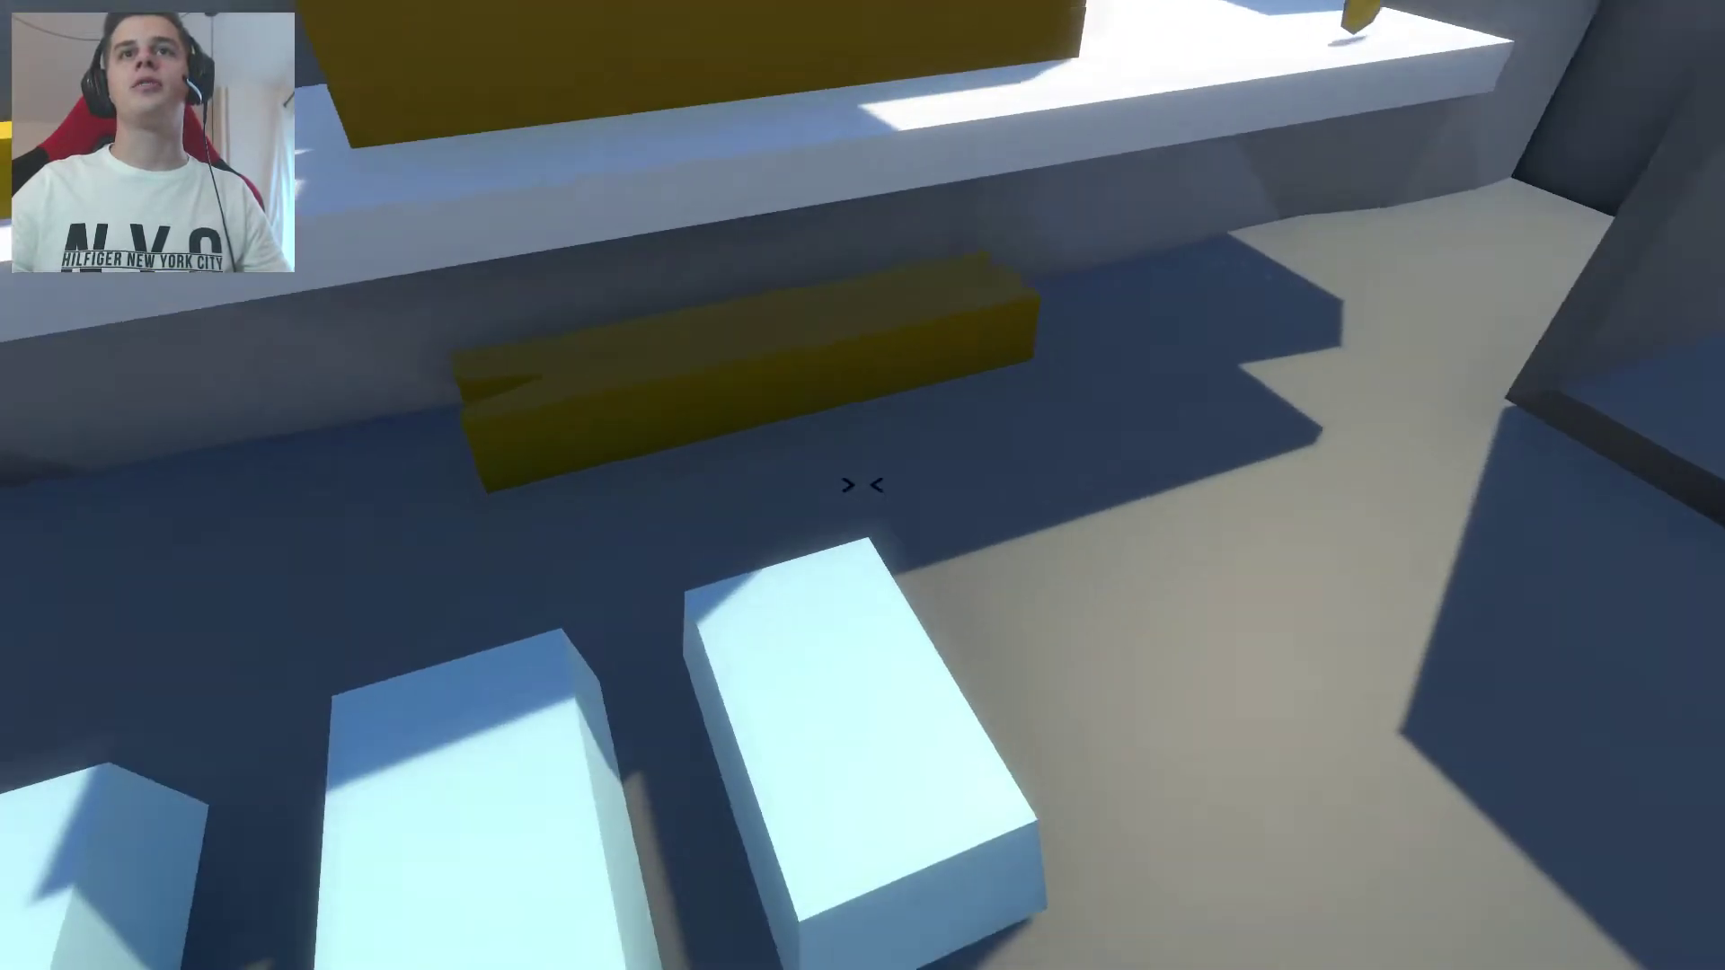
click(863, 486)
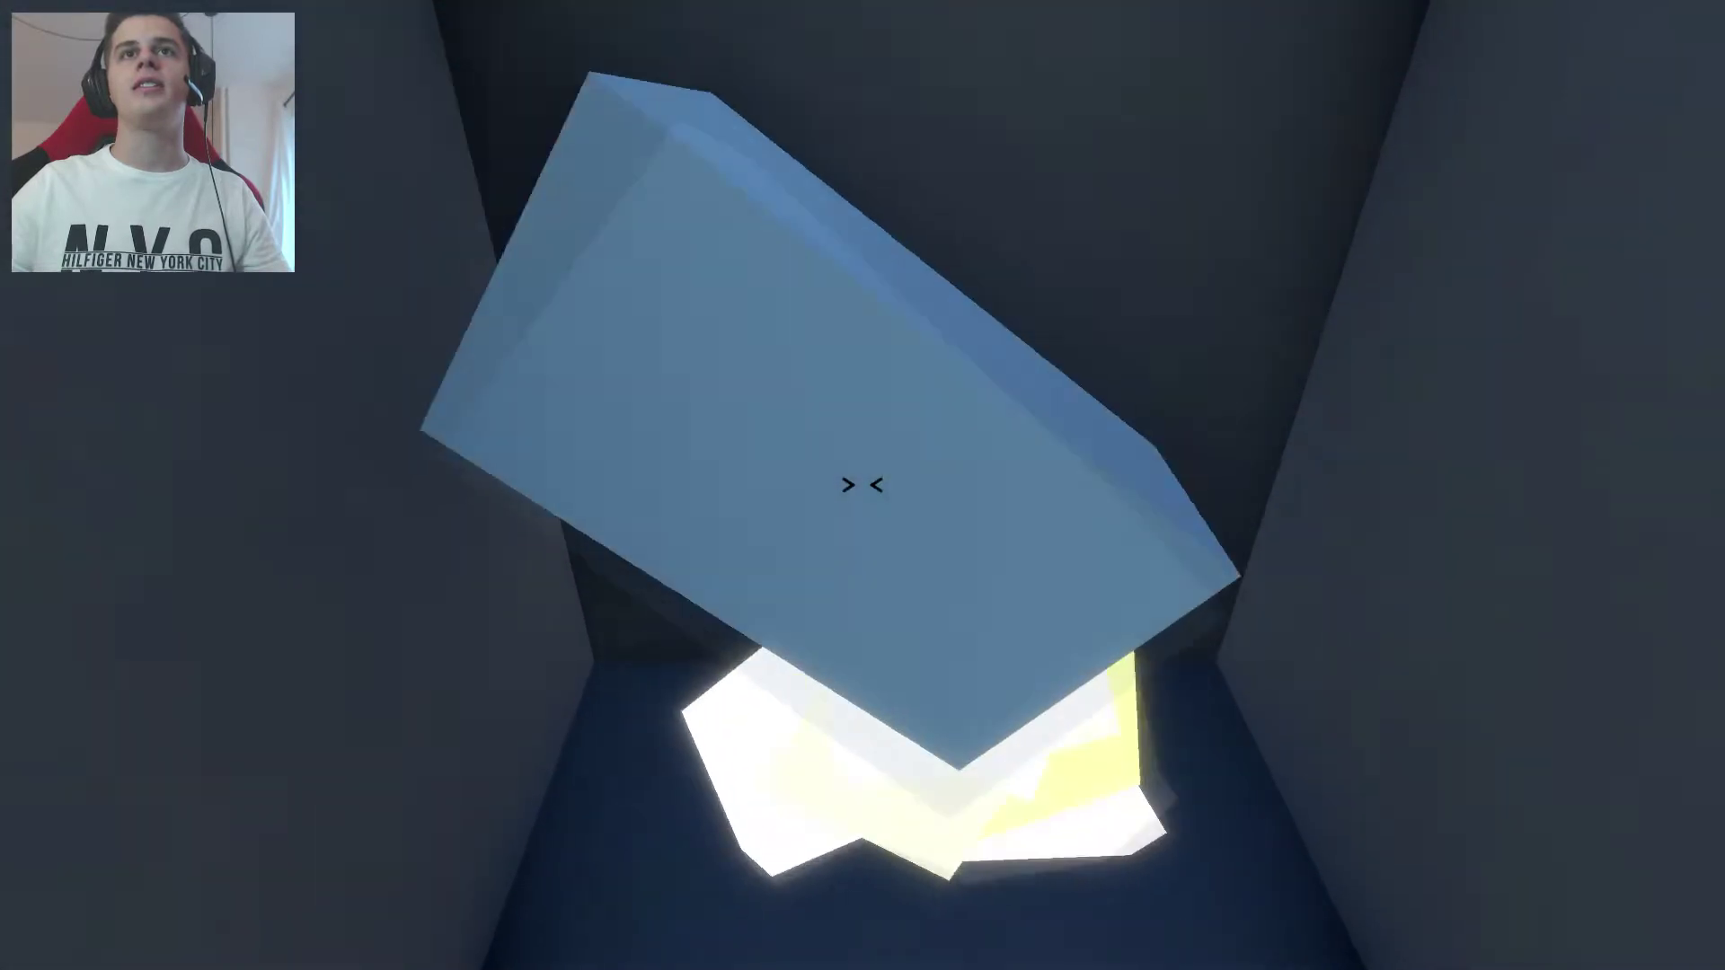
click(863, 485)
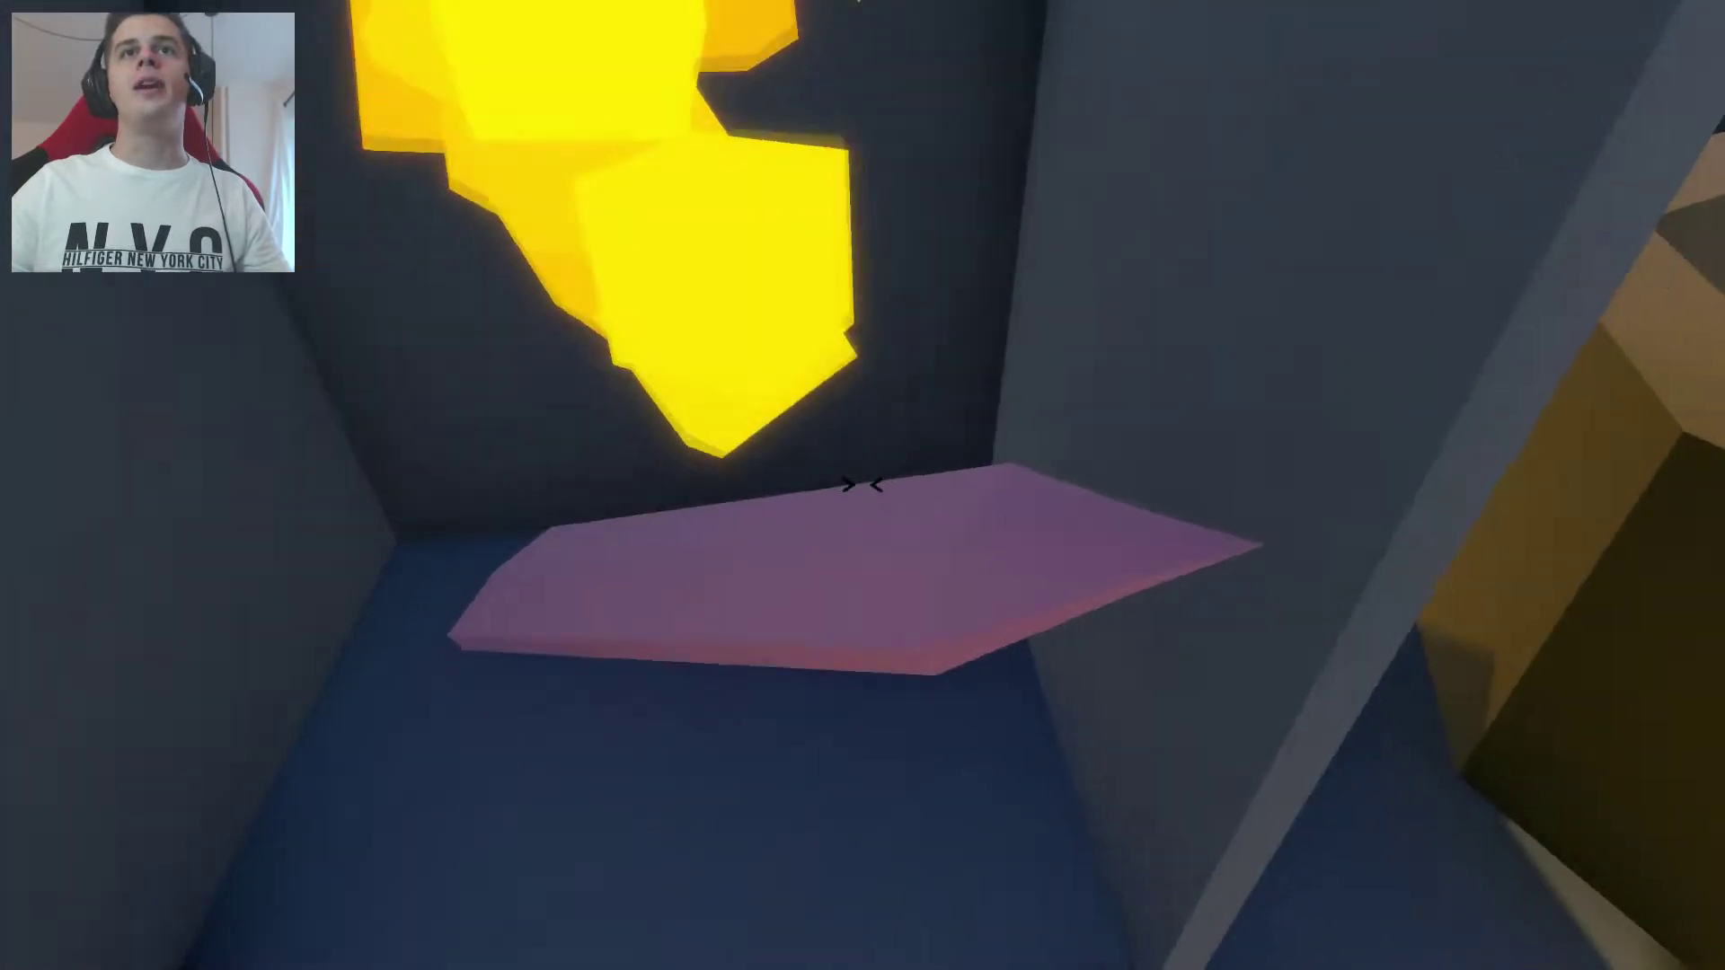
click(864, 485)
Walk to the yellow table and quench the pink blade in the water bin.
key(w)
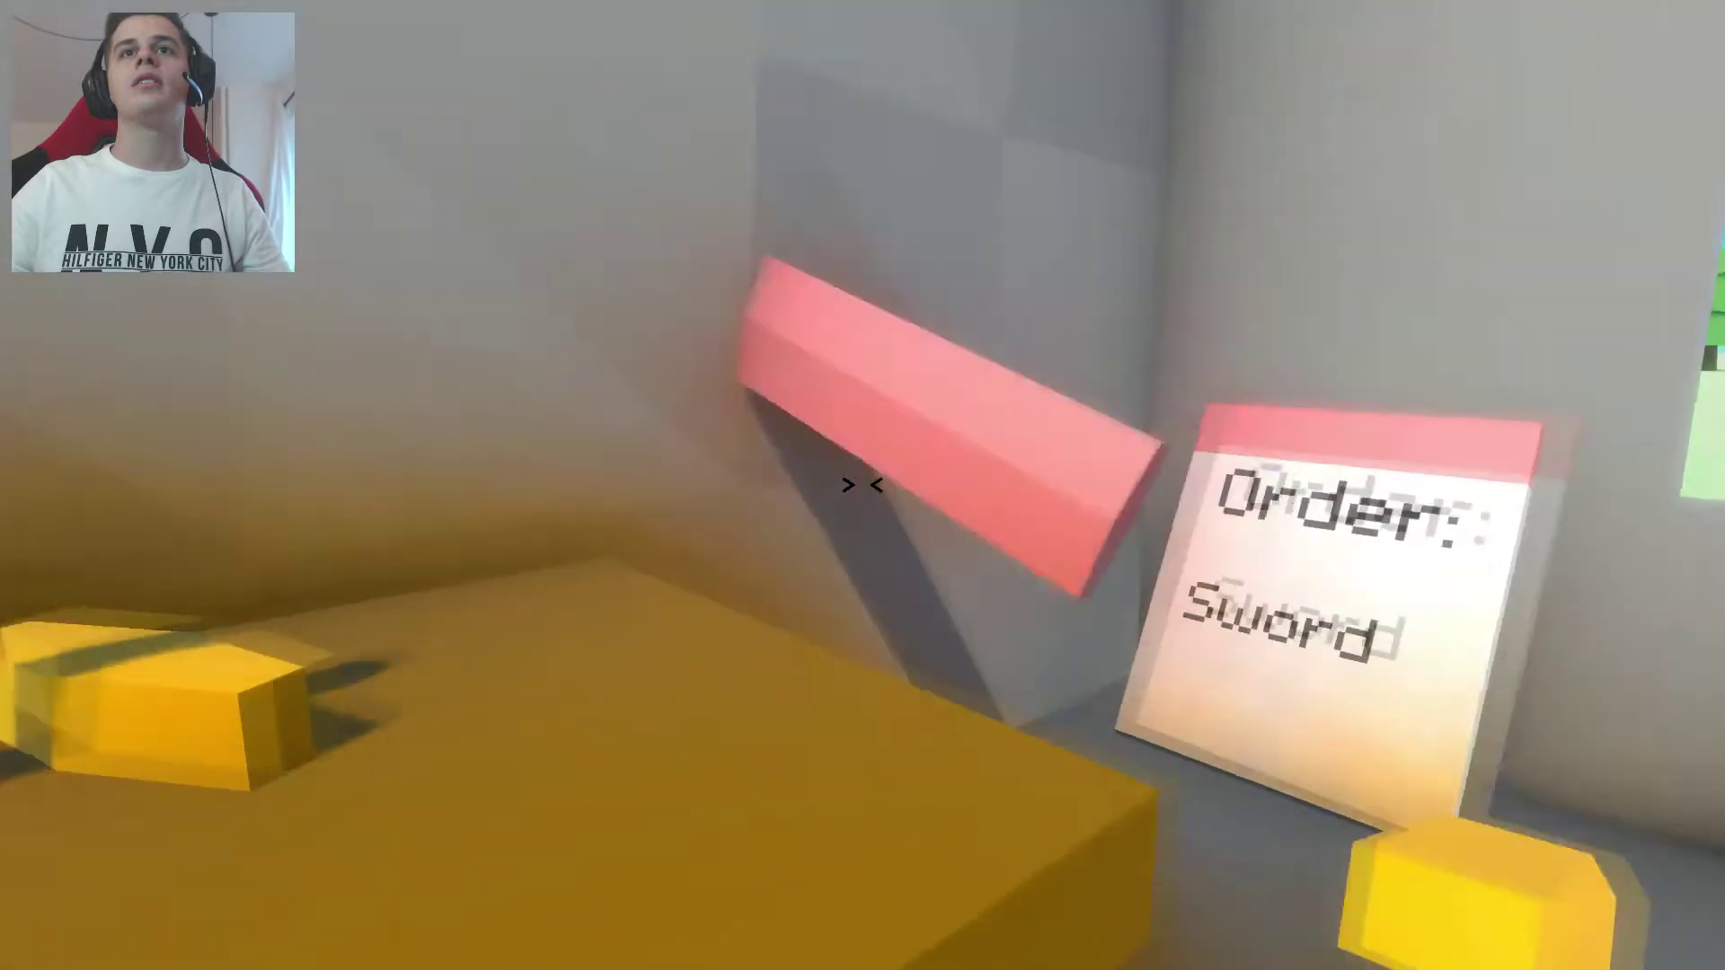
key(s)
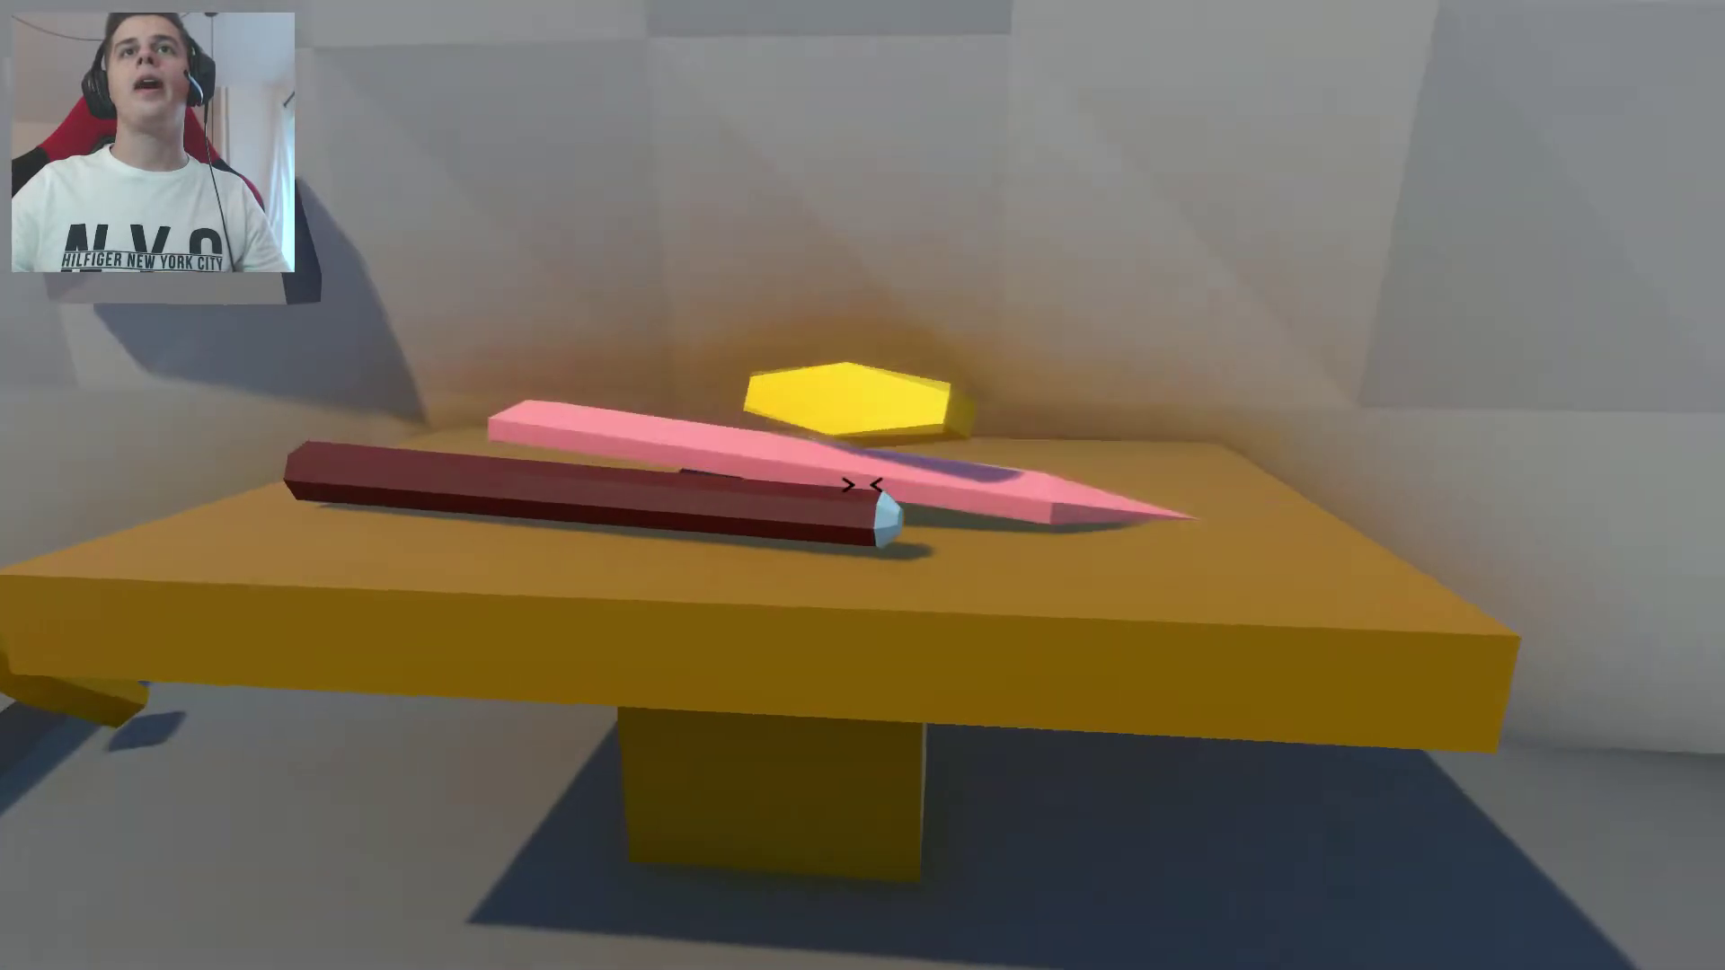
key(w)
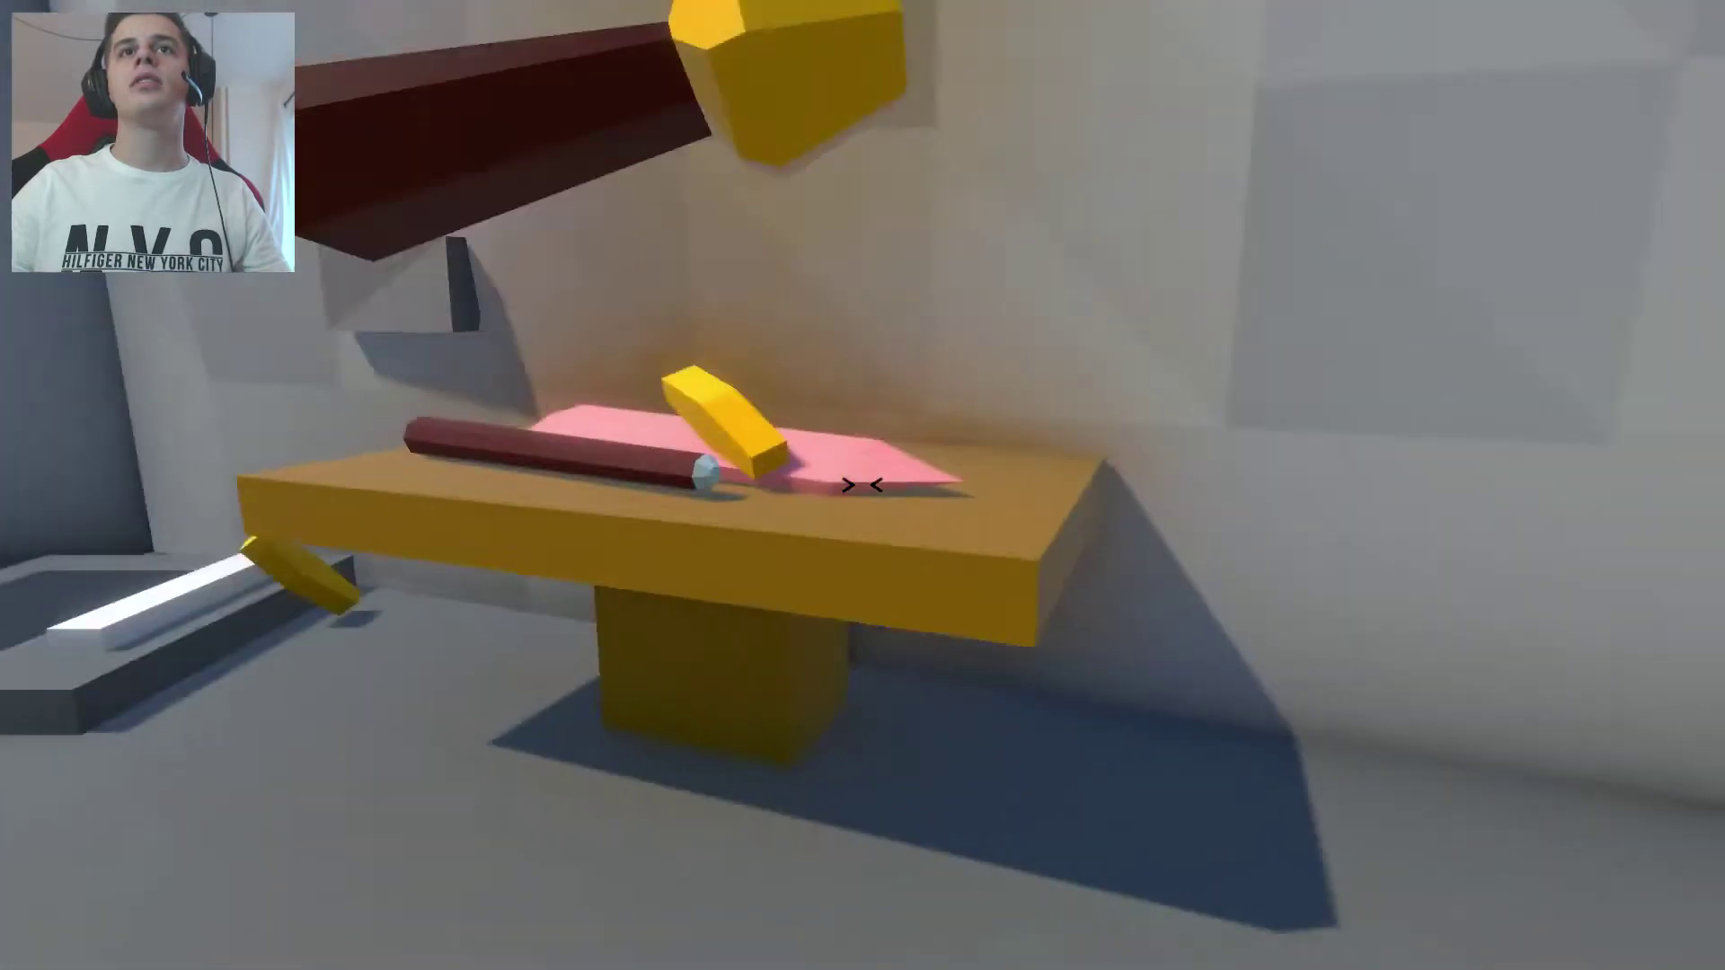
key(w)
click(862, 485)
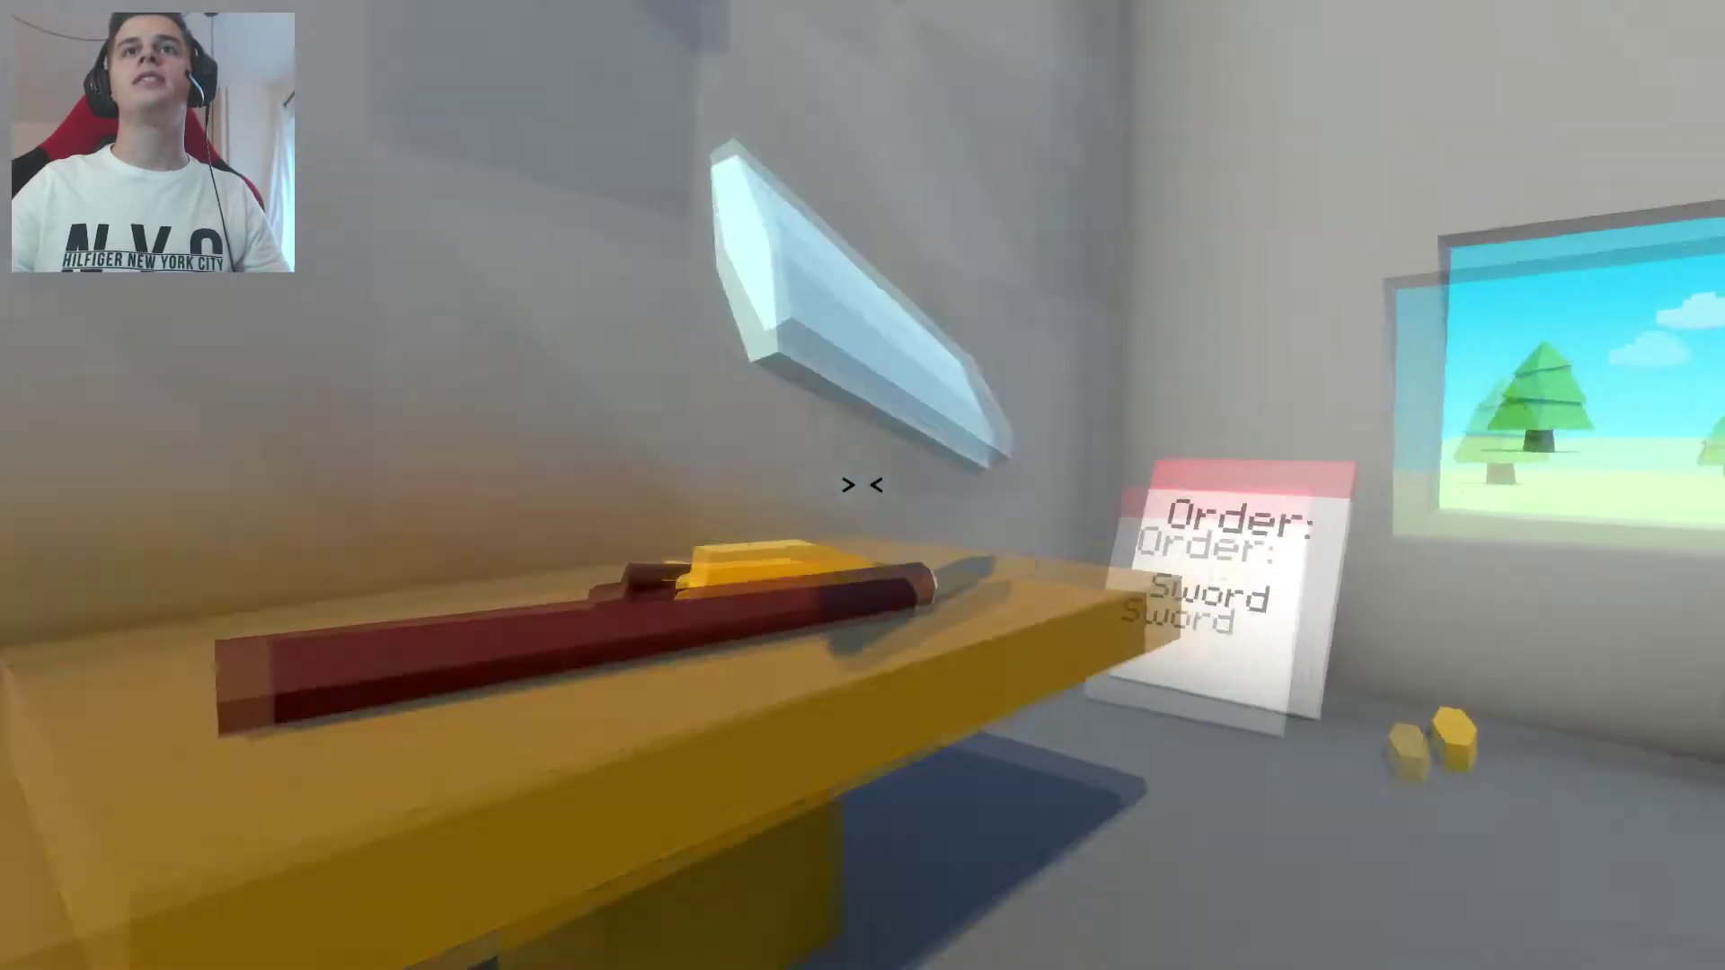
Hand the assembled sword to Damari and move over to the coins on the counter.
key(w)
key(w)
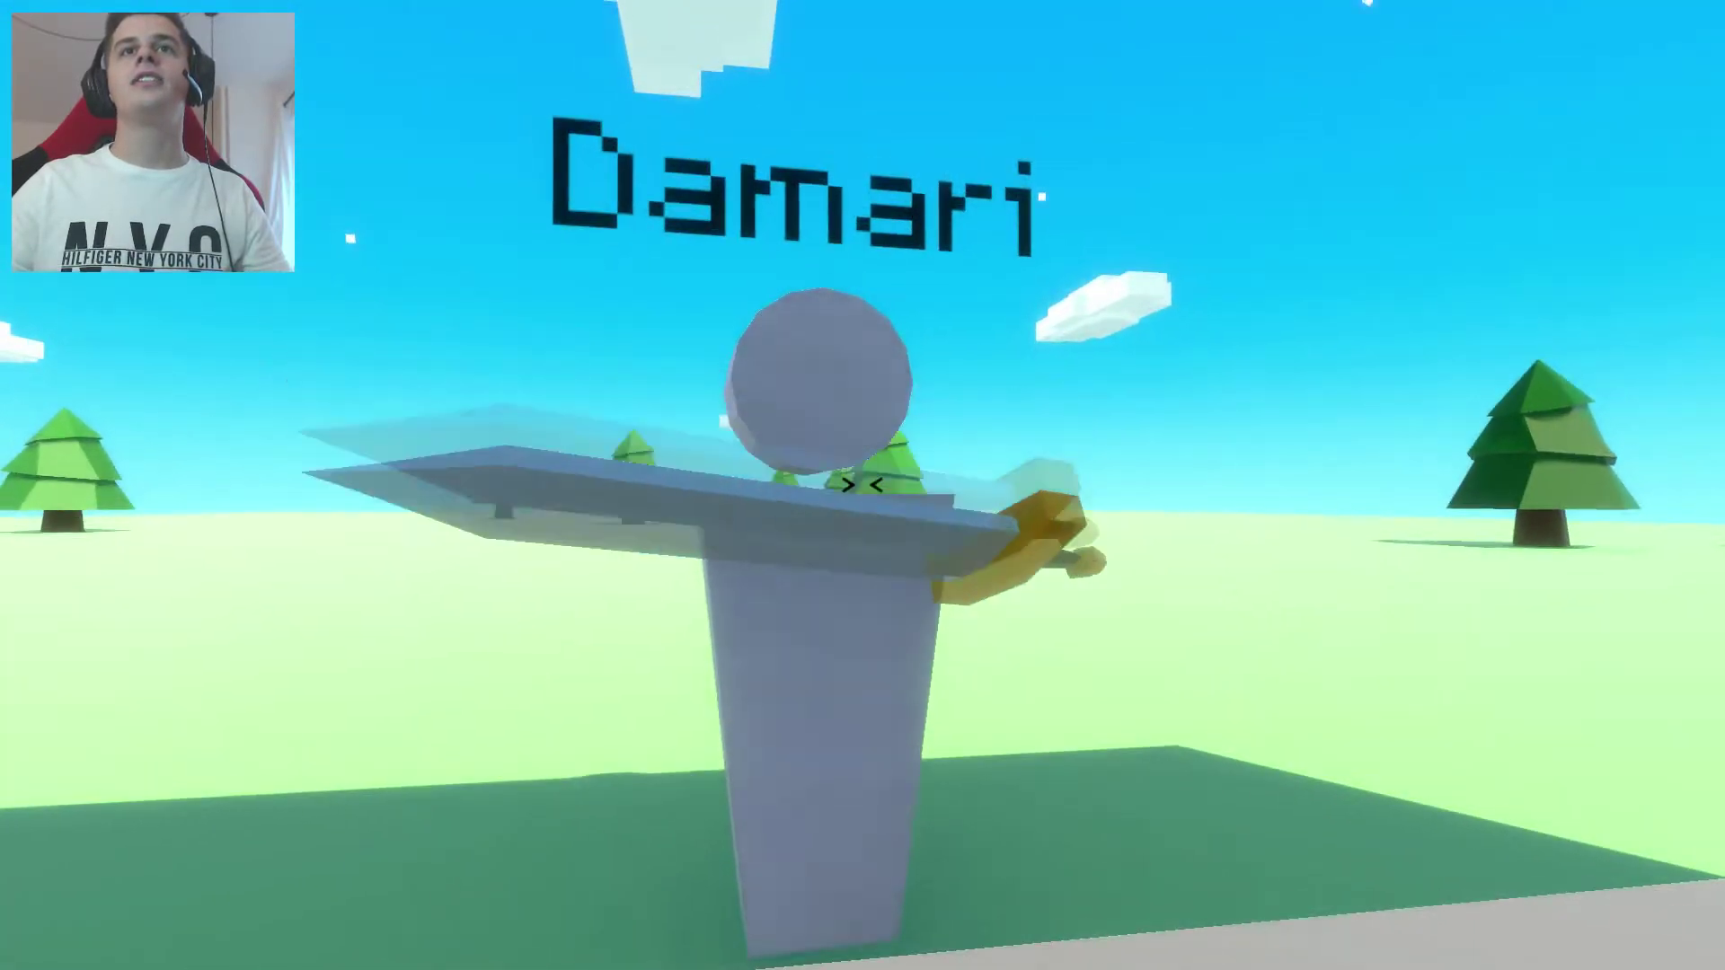
click(863, 486)
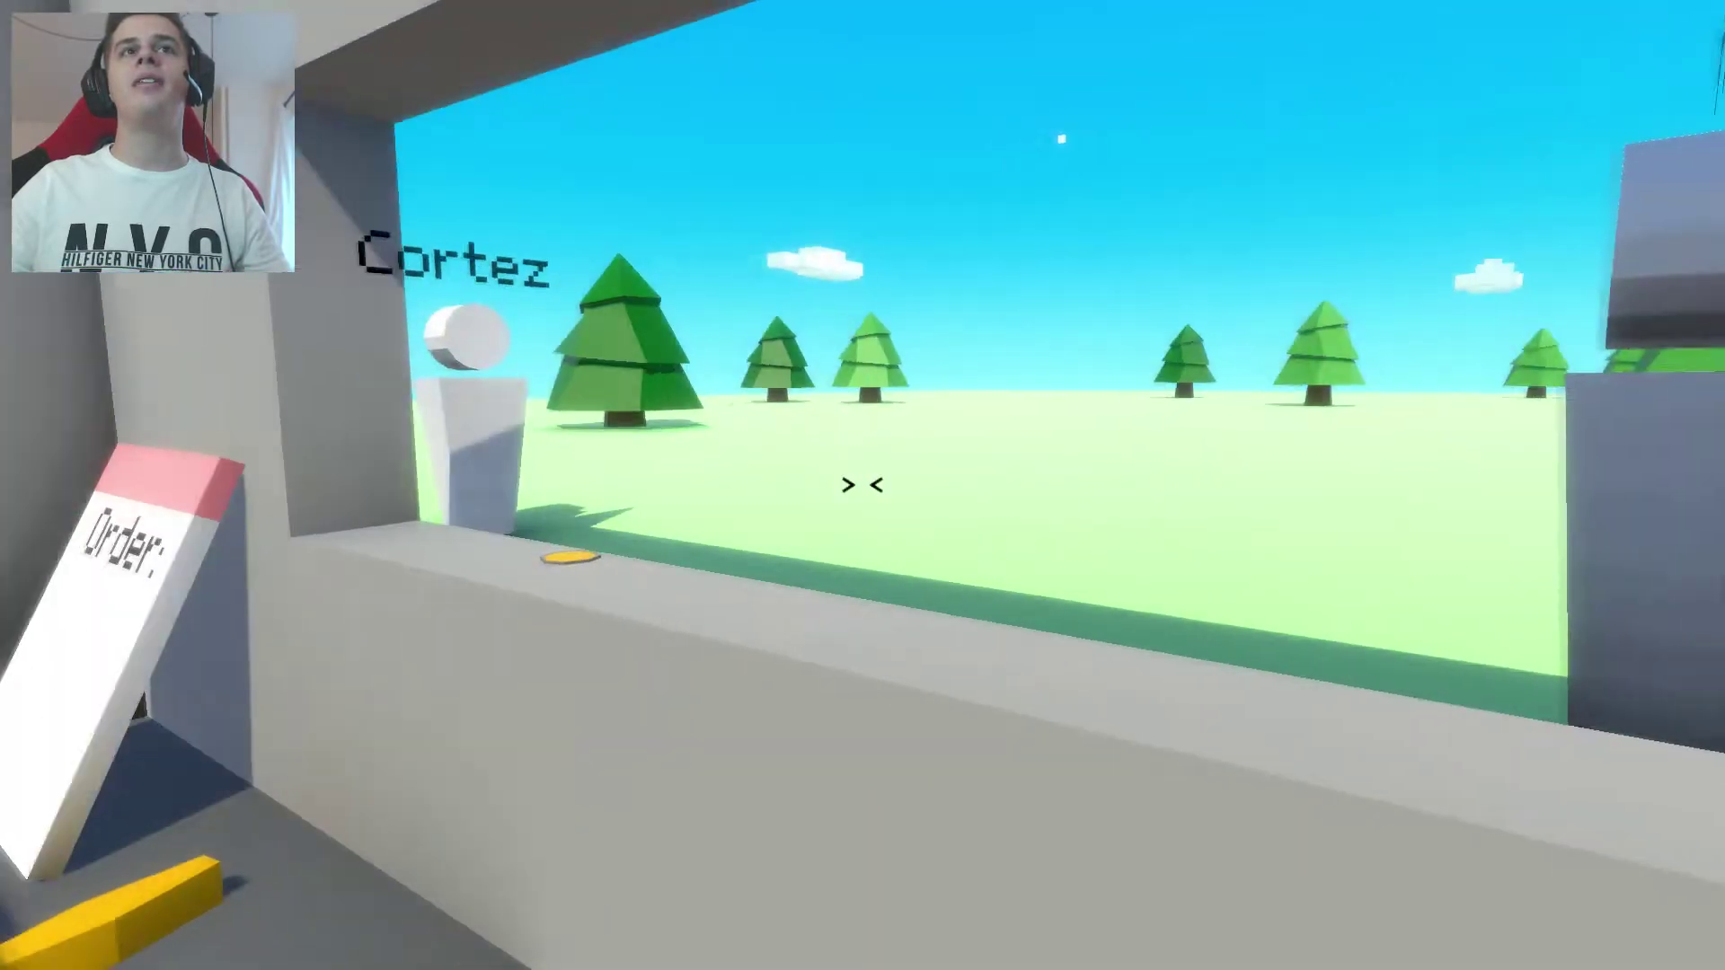
key(w)
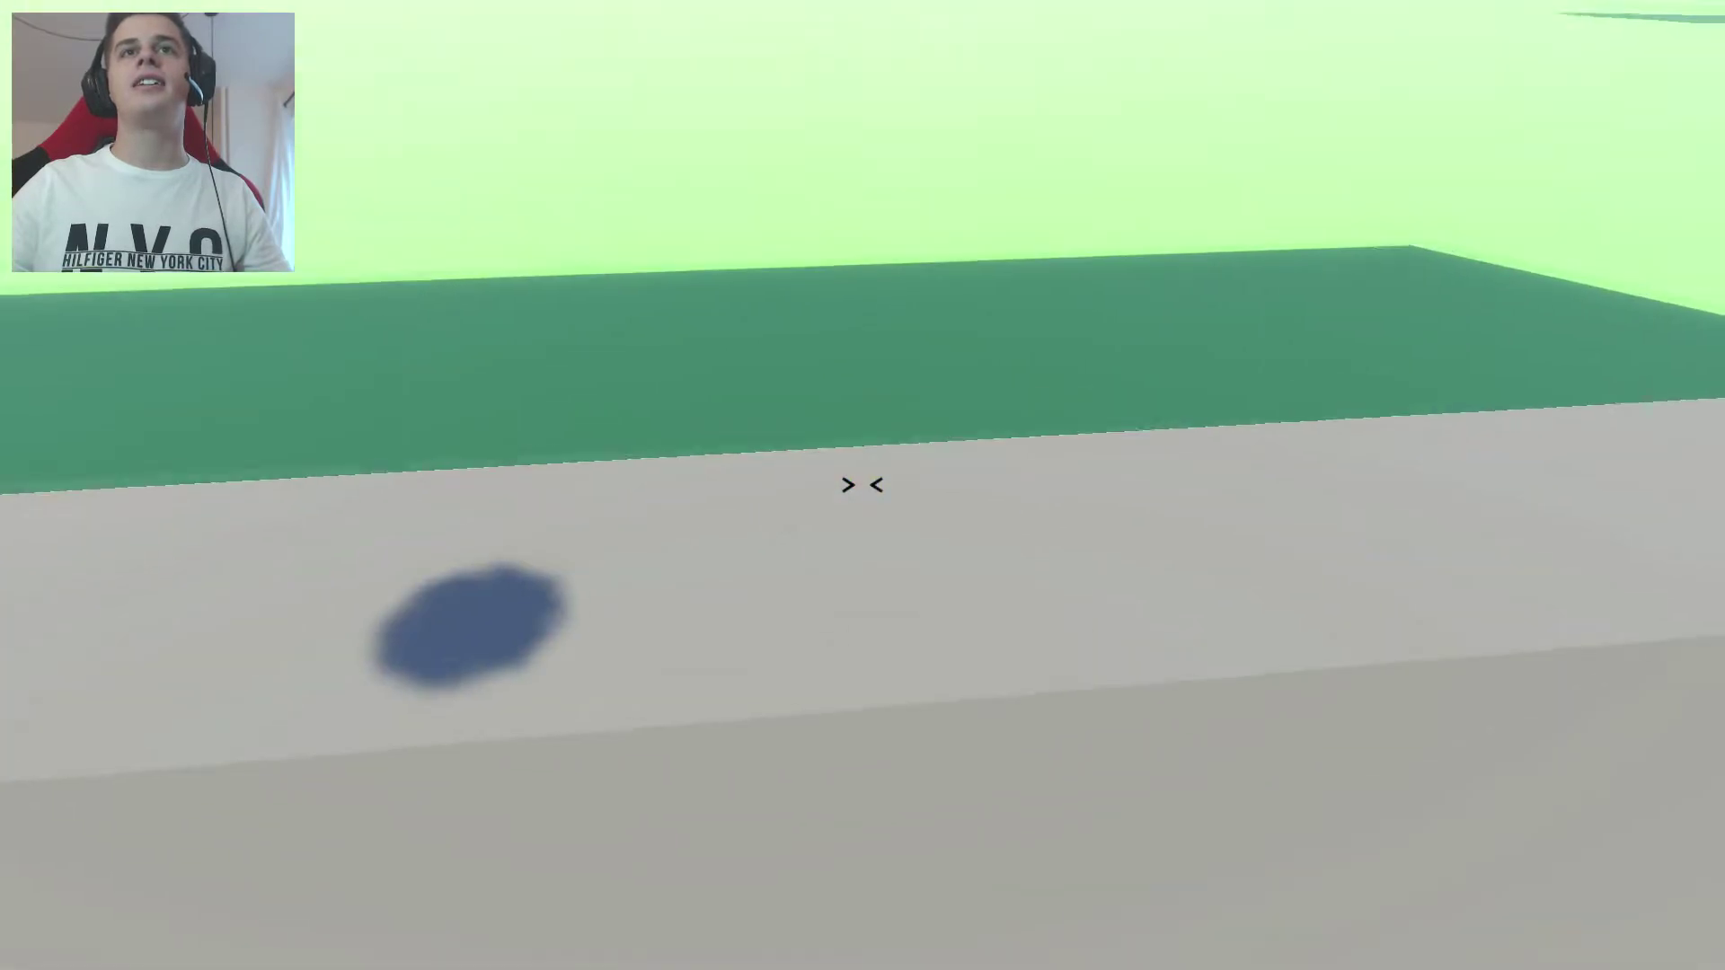
key(w)
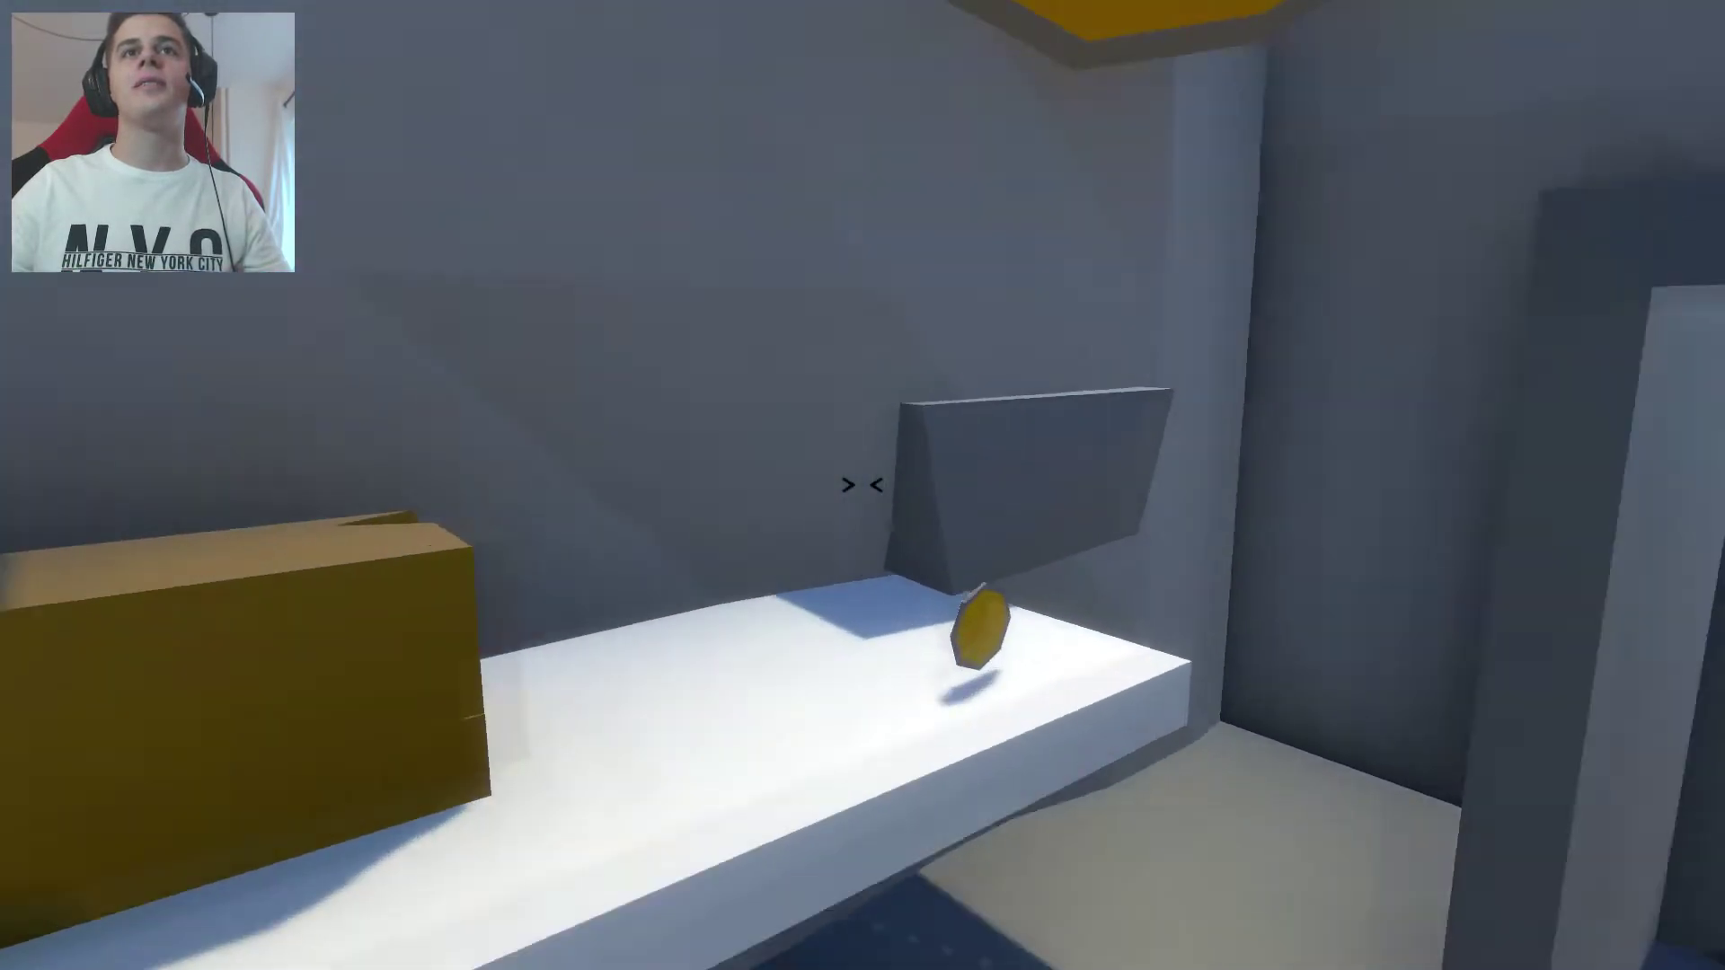
key(w)
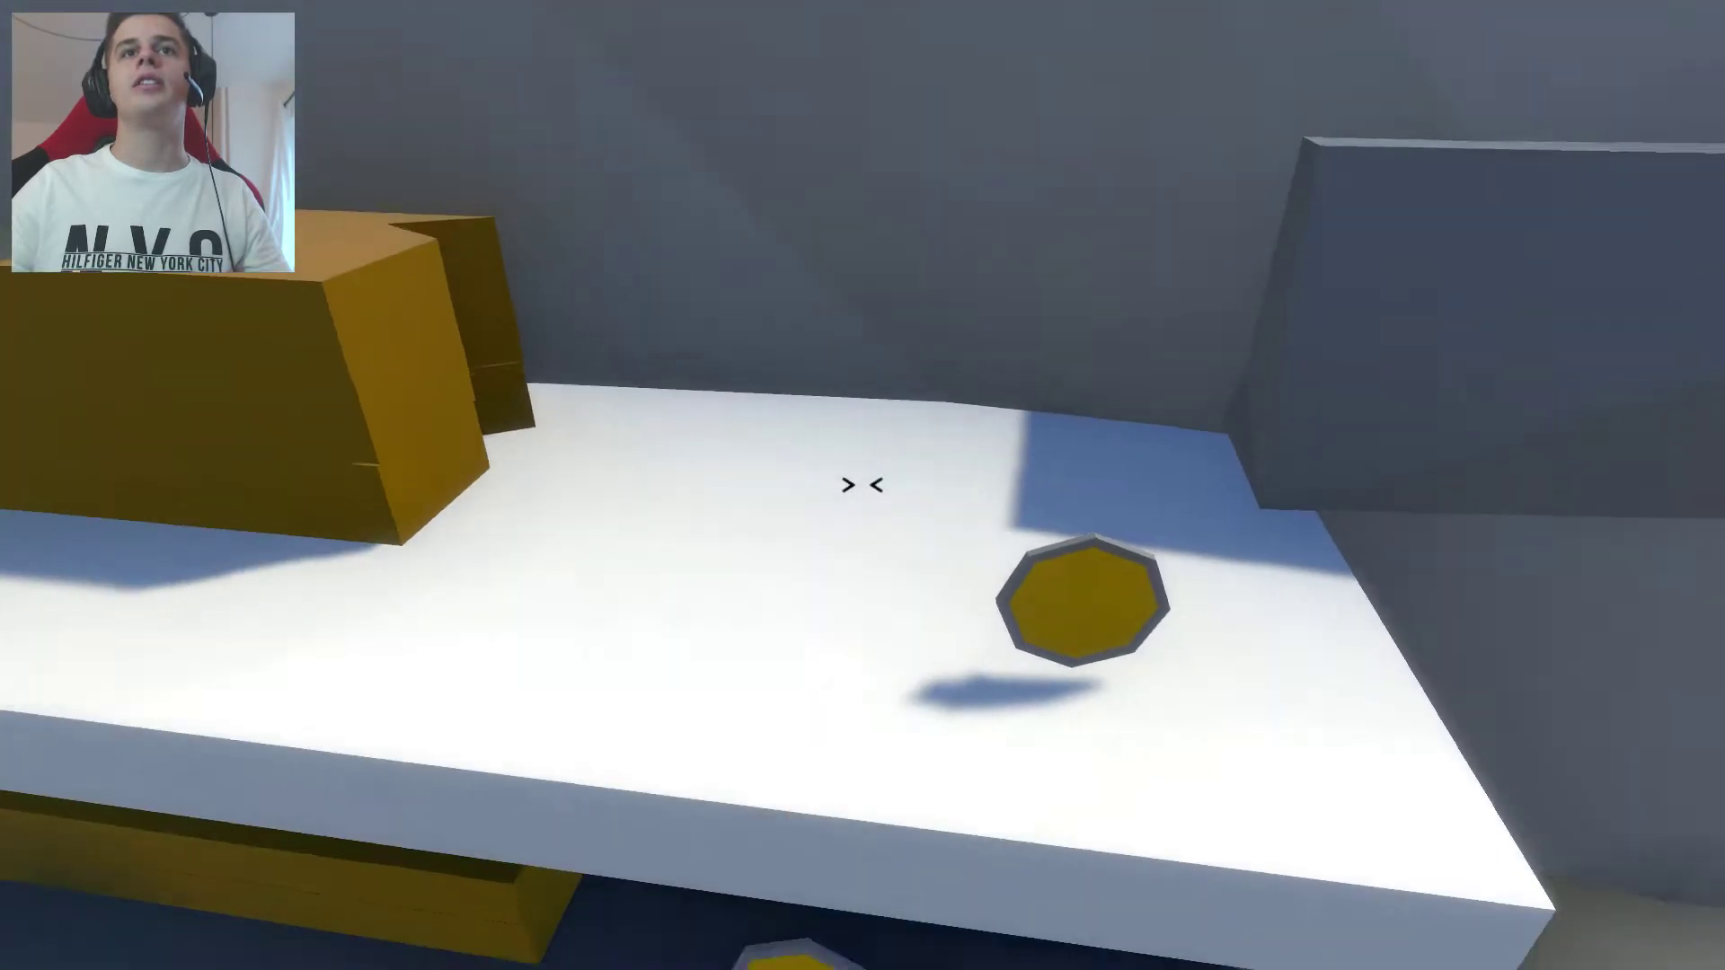
key(space)
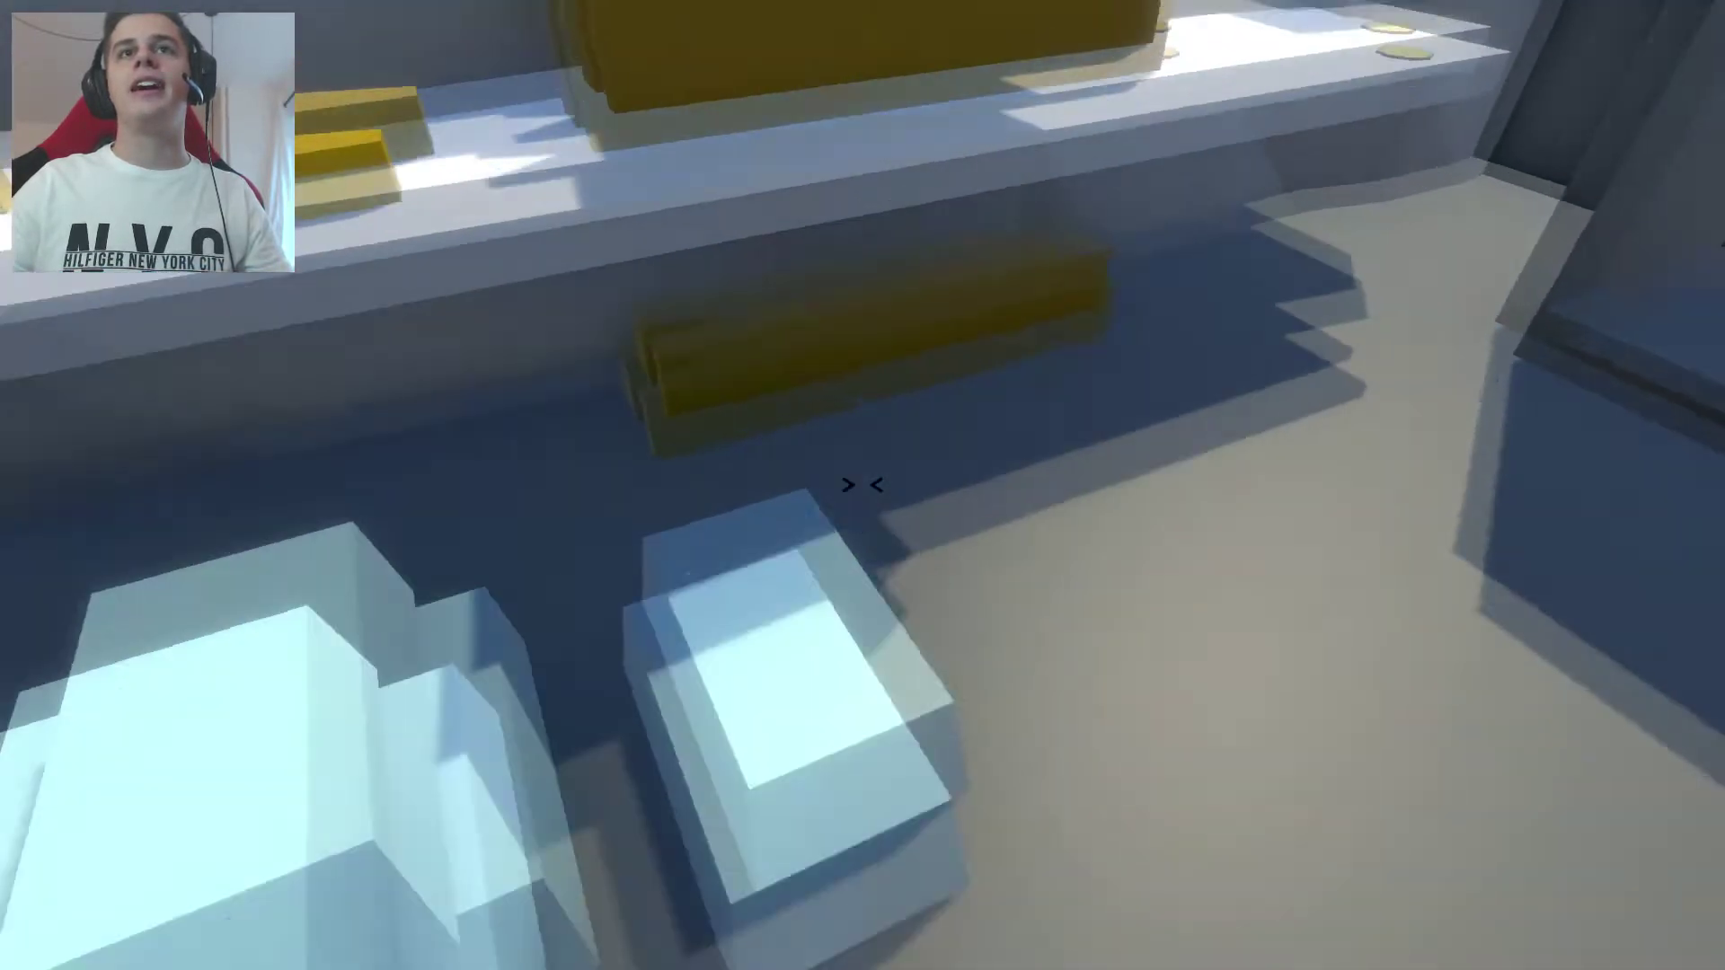
Forge an ice block into a spearhead, quench it in the pot, and set it on the table.
click(864, 486)
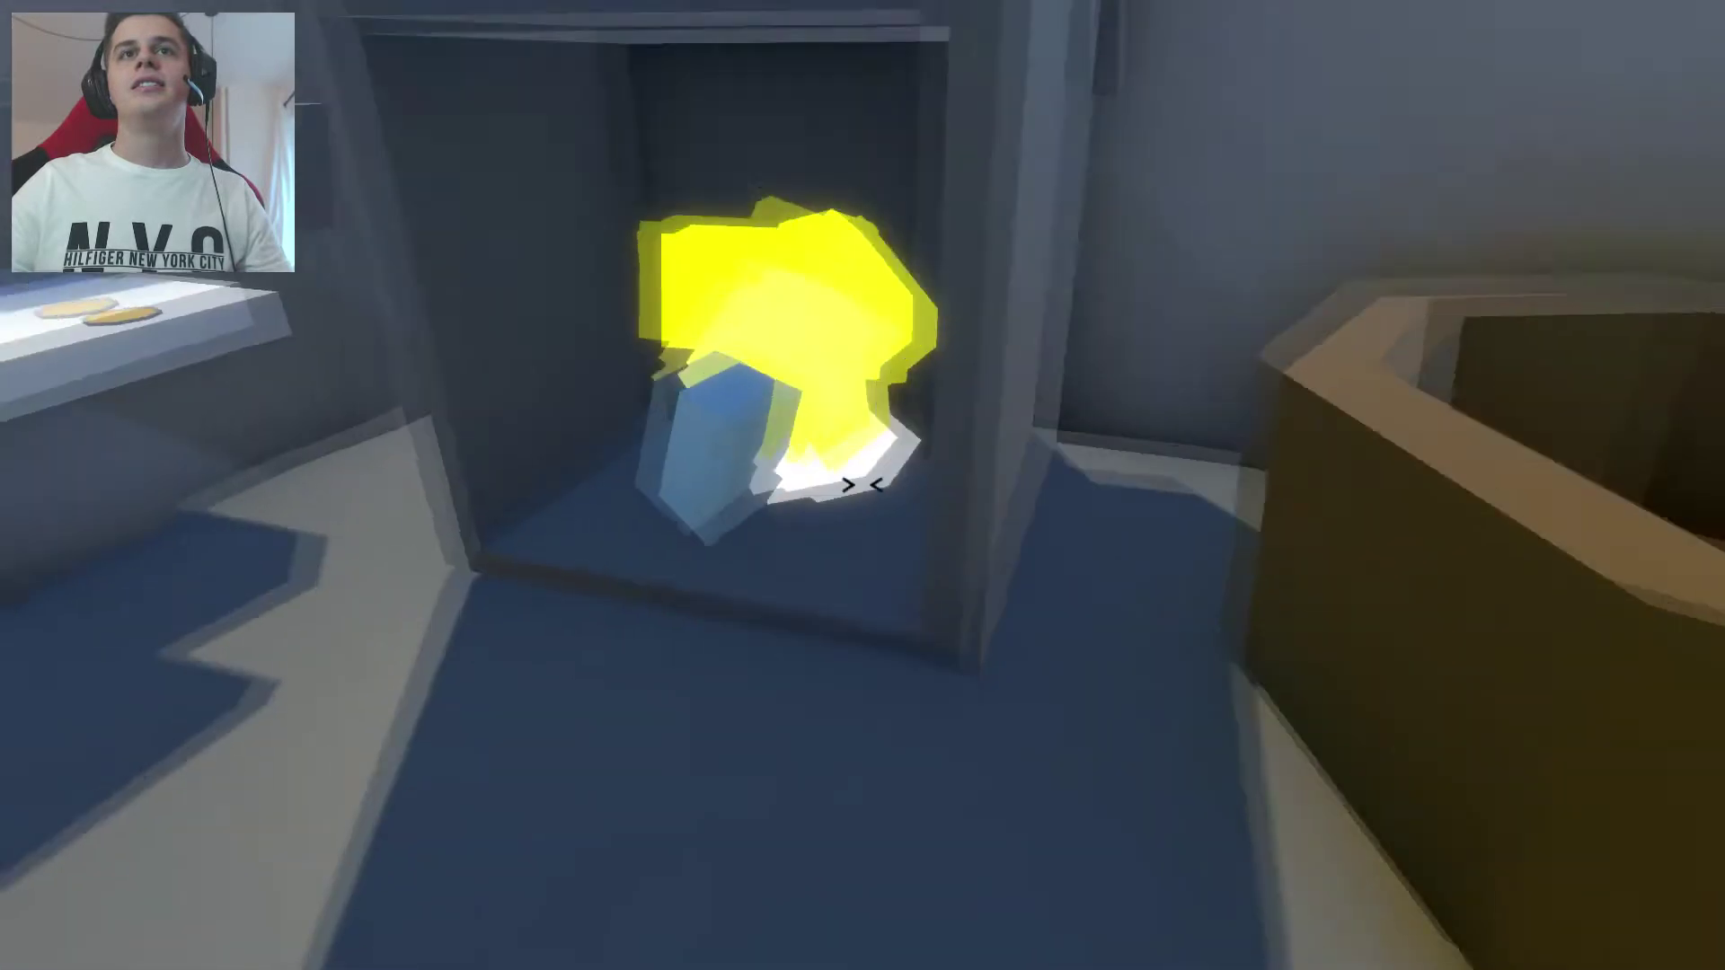
click(863, 486)
key(w)
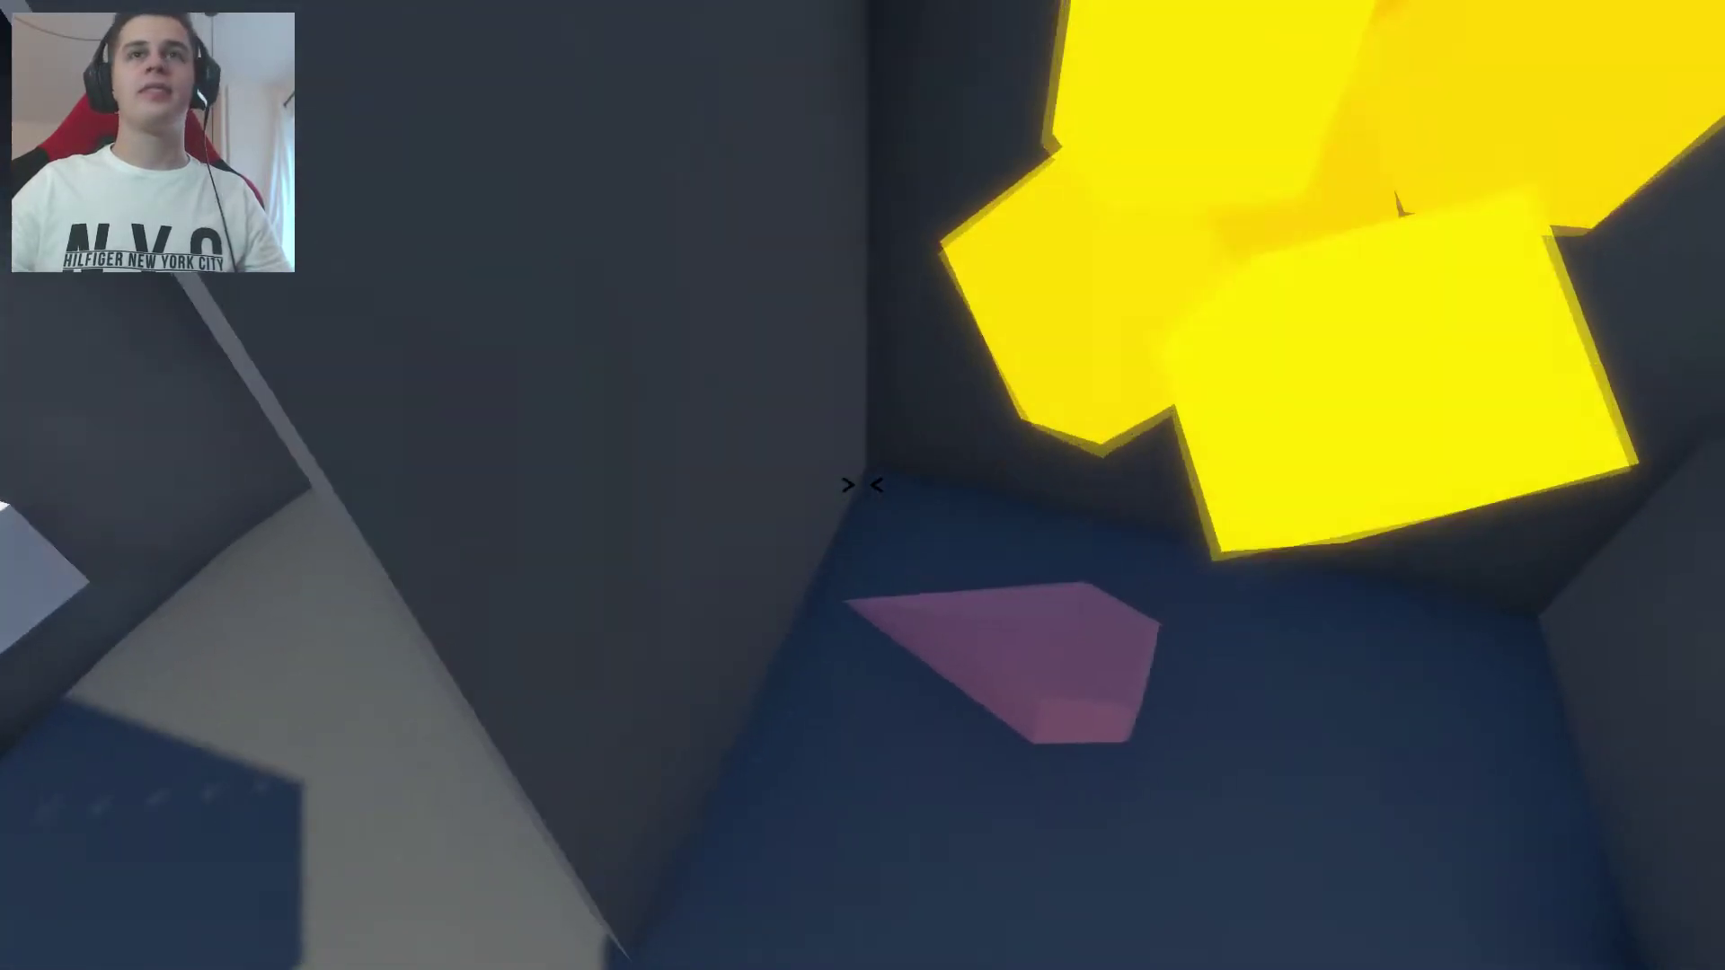
click(863, 485)
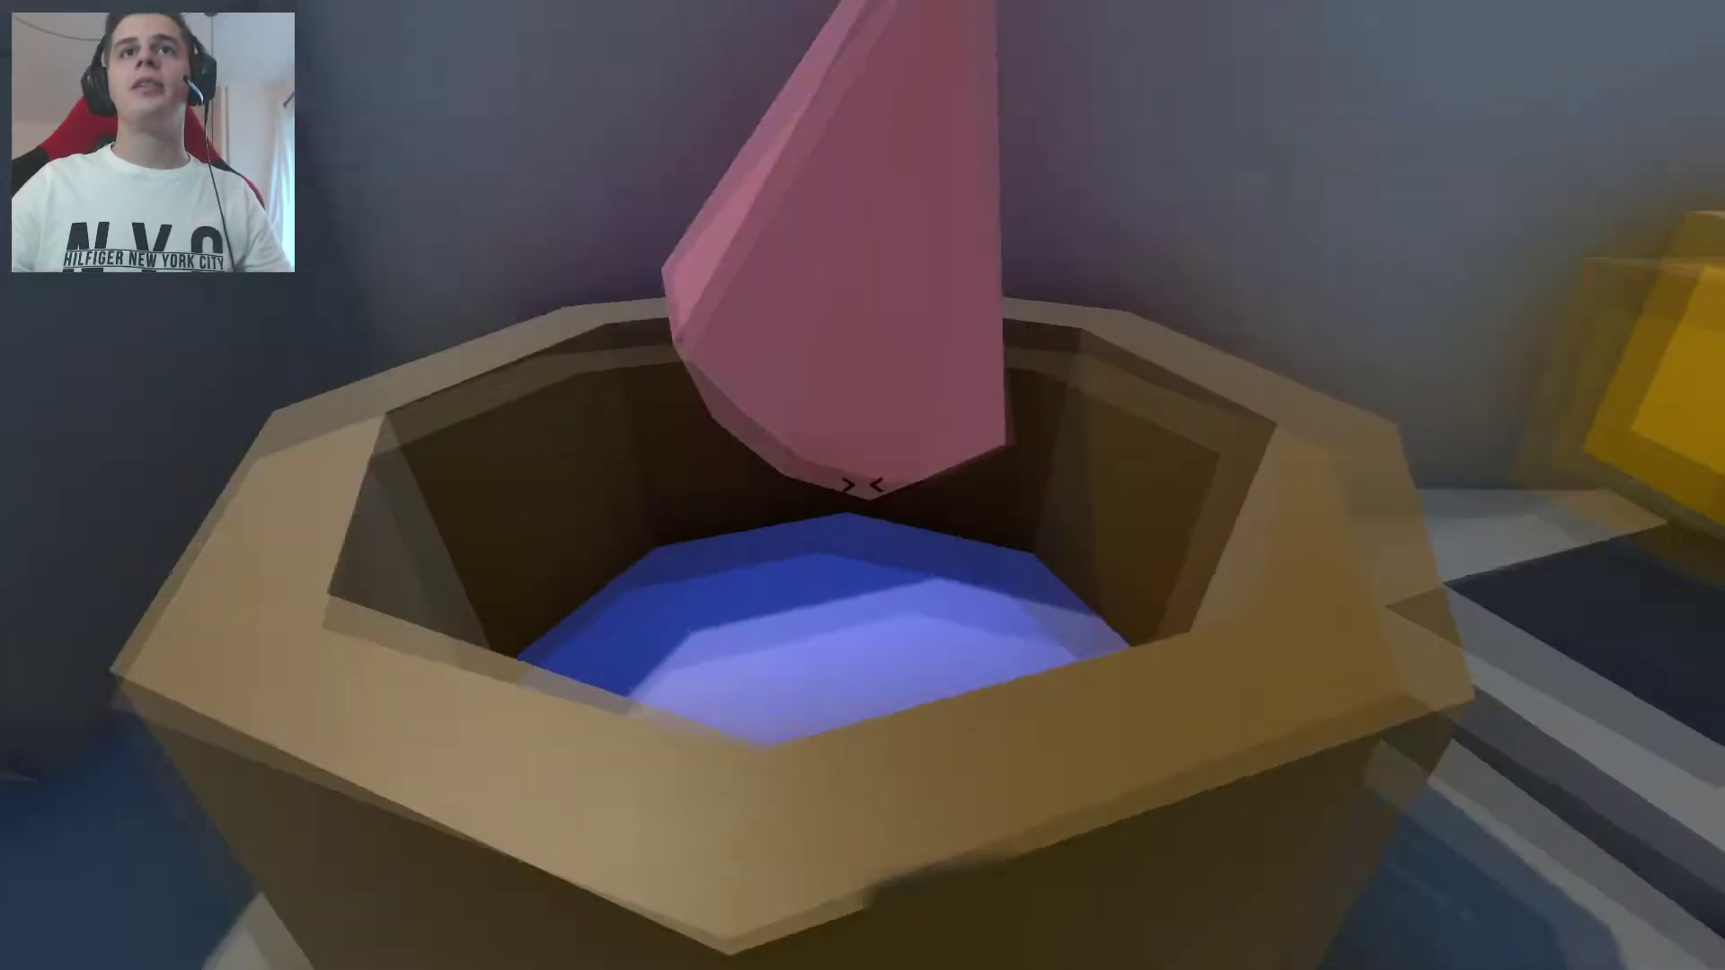
click(863, 485)
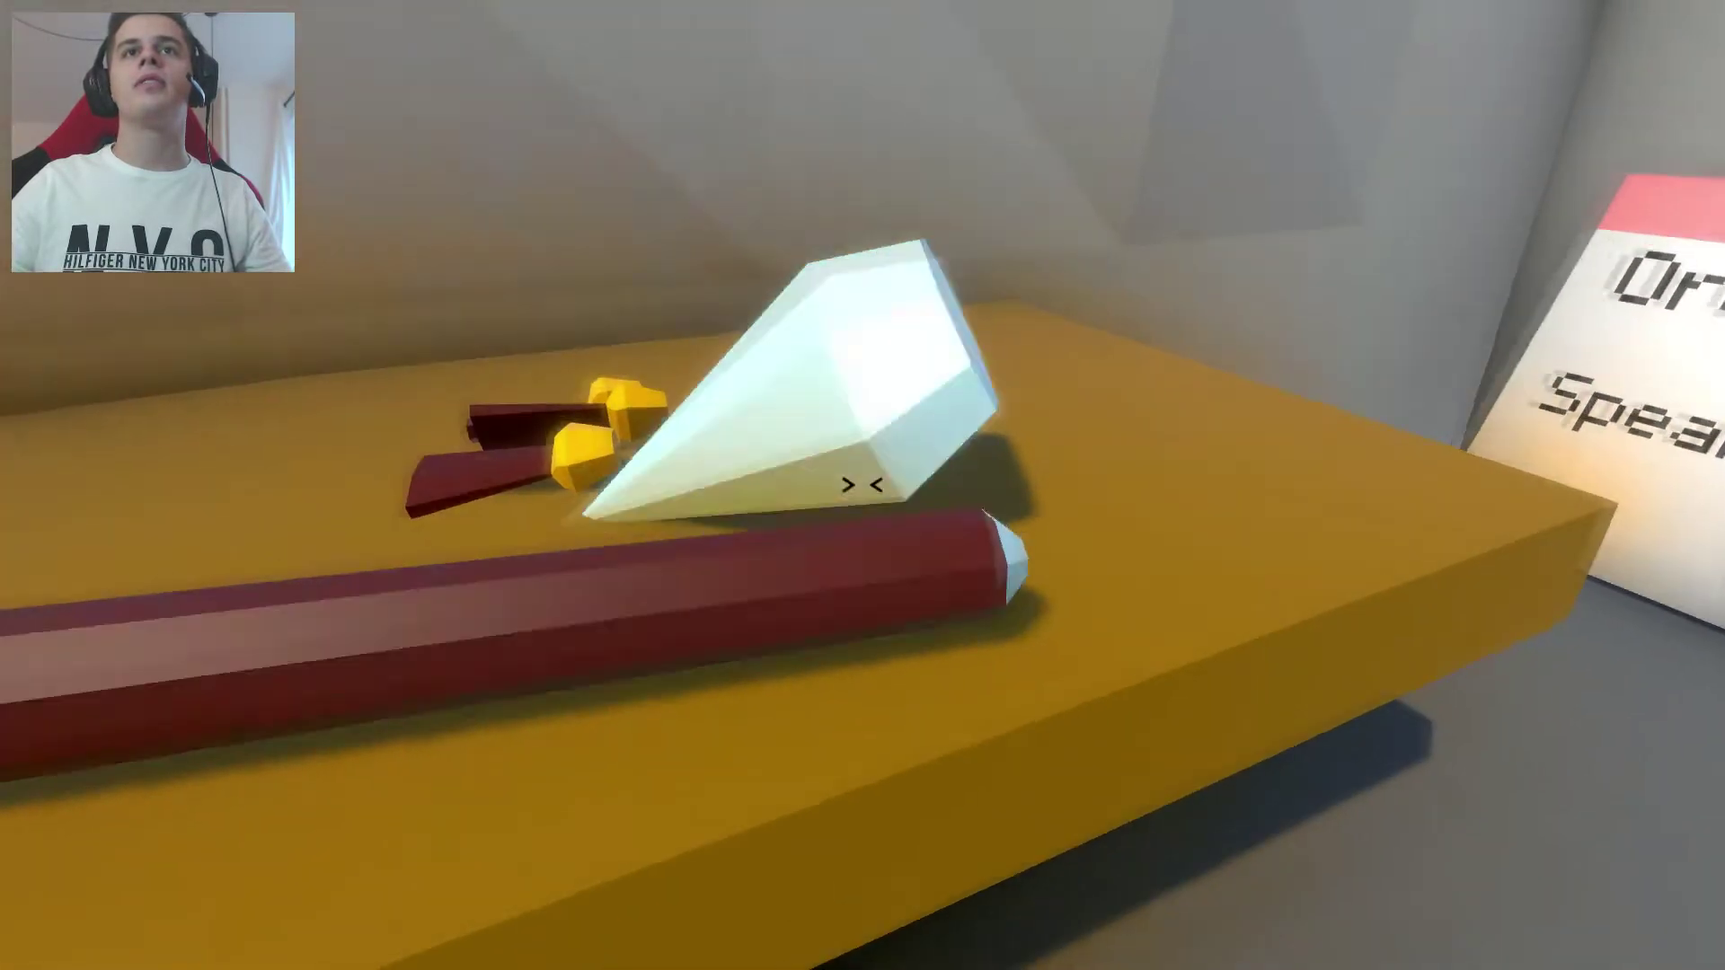
click(863, 486)
Carry the finished spear to Cortez at the window, then head toward the coins.
key(s)
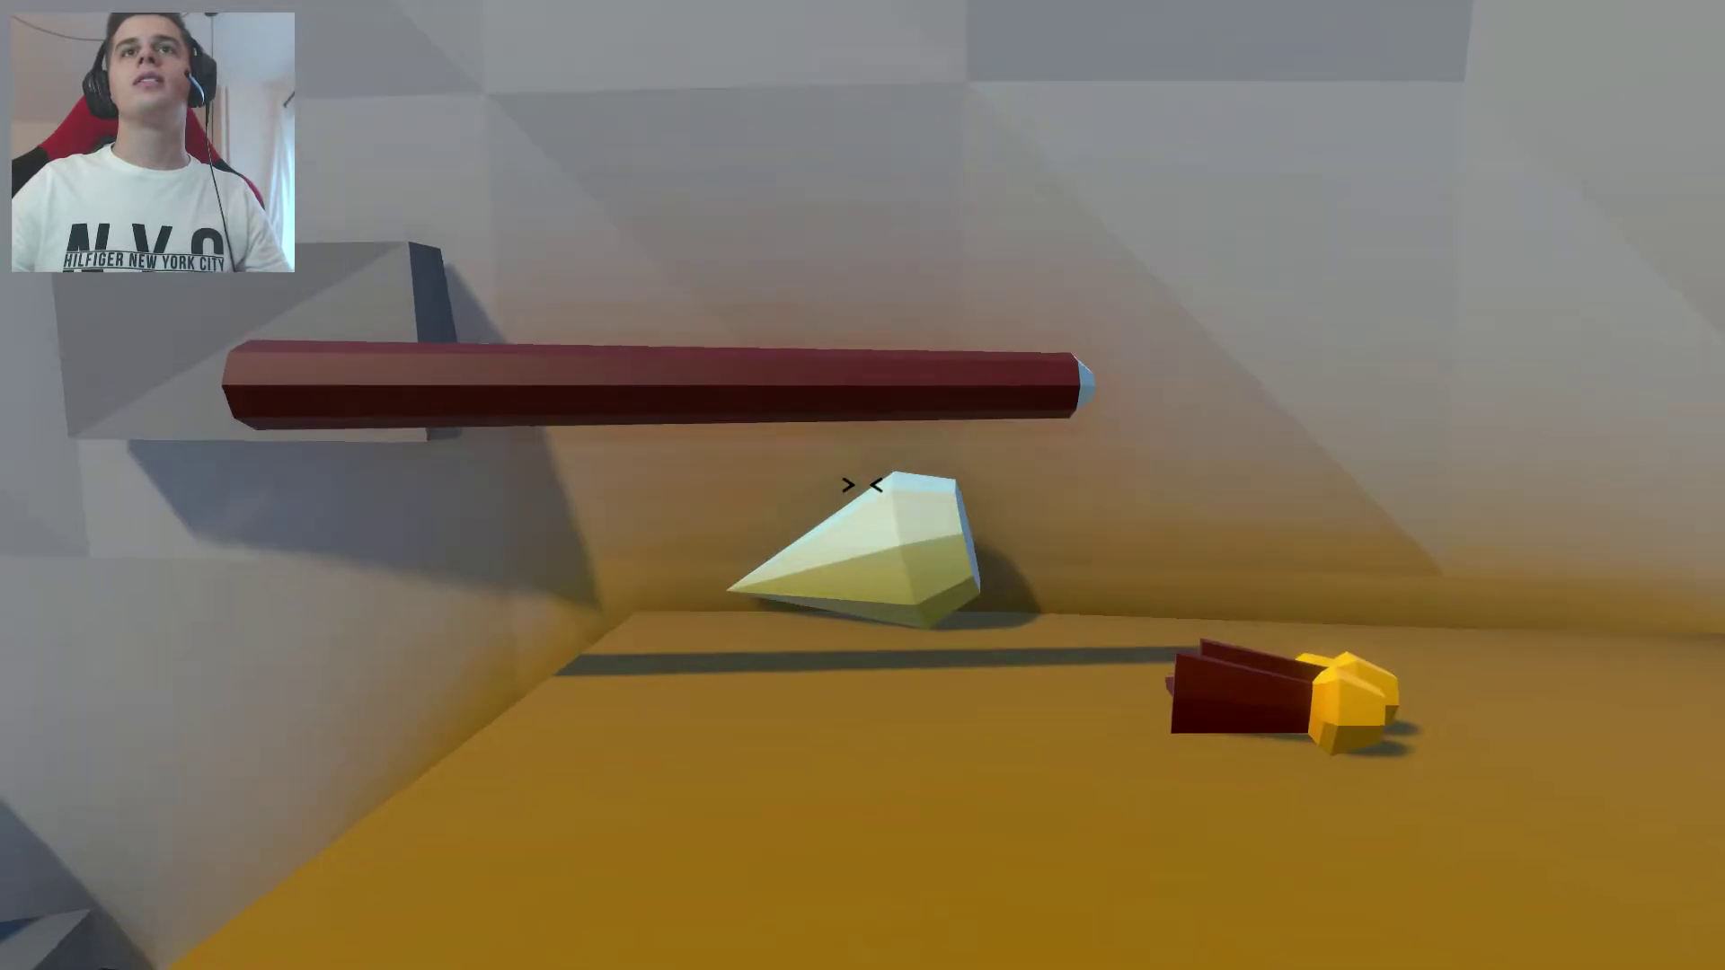
click(863, 485)
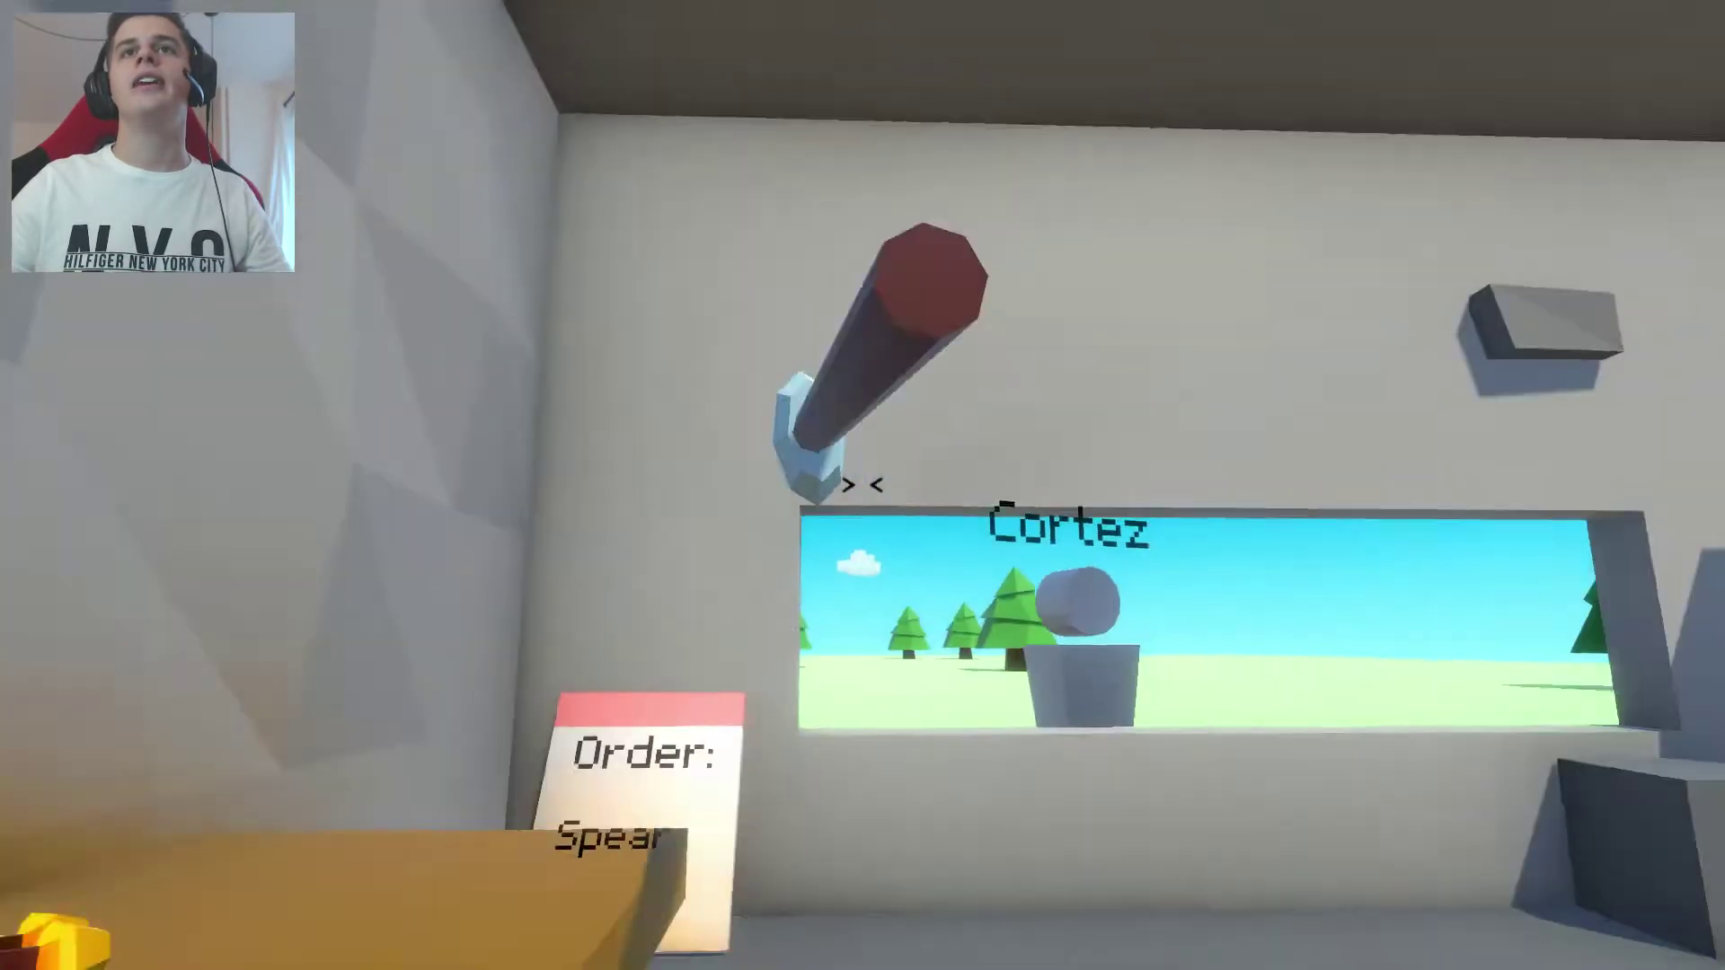
key(w)
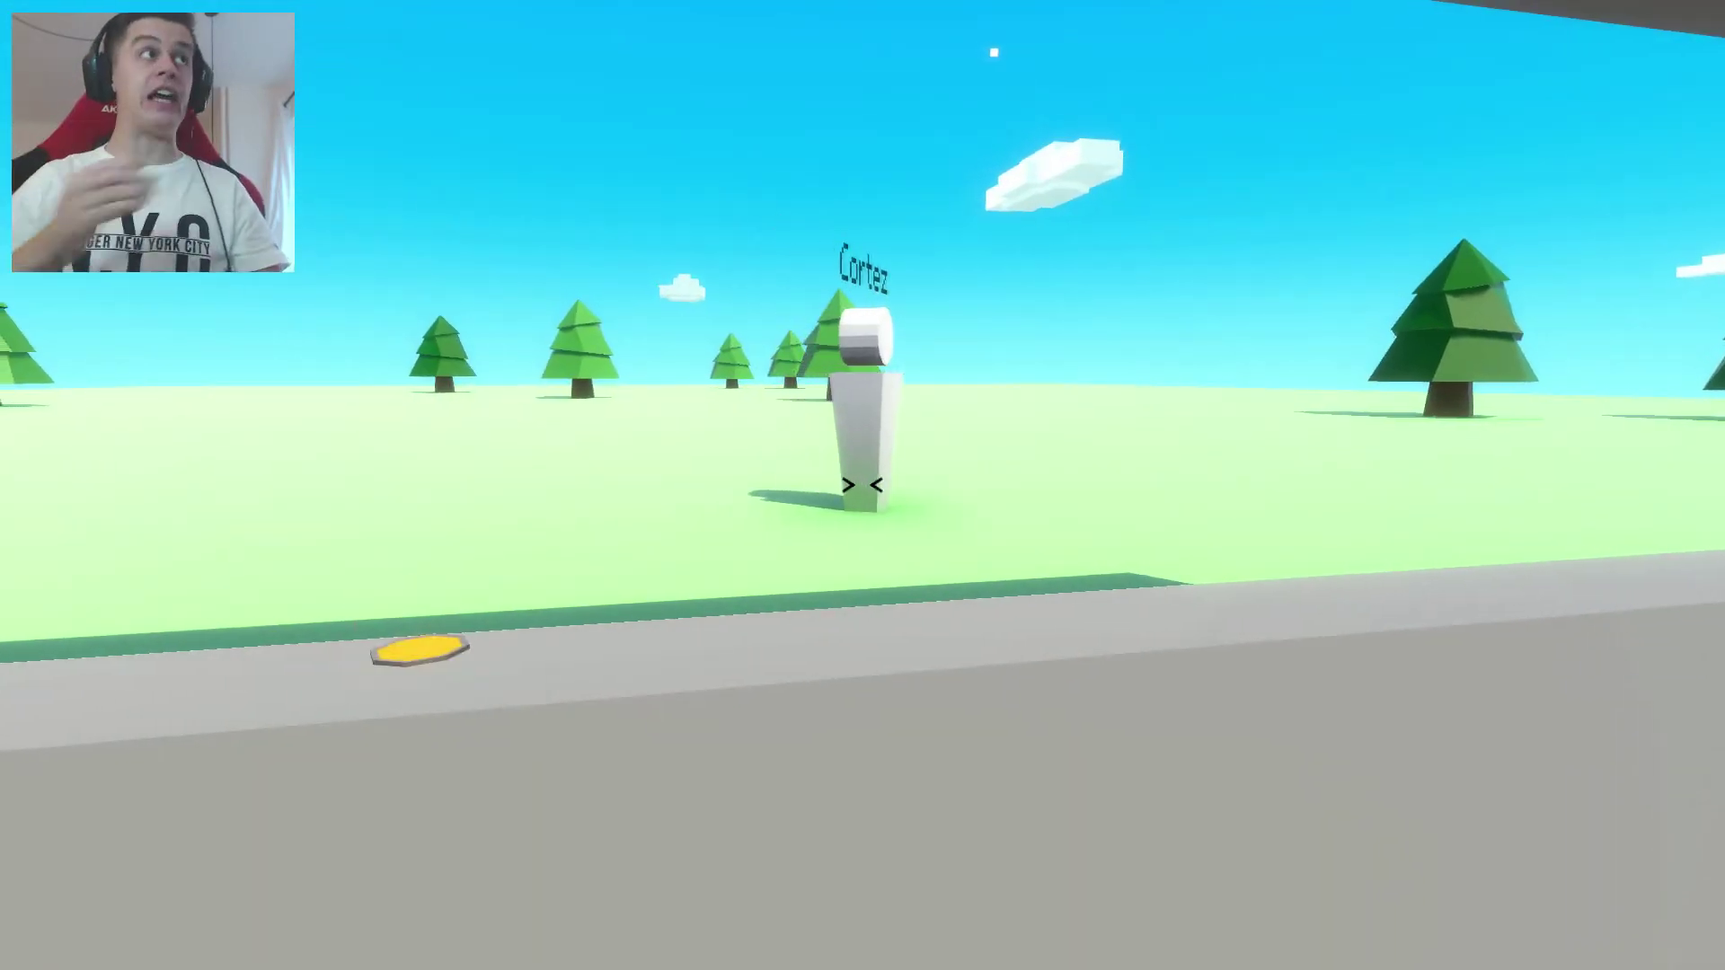
key(space)
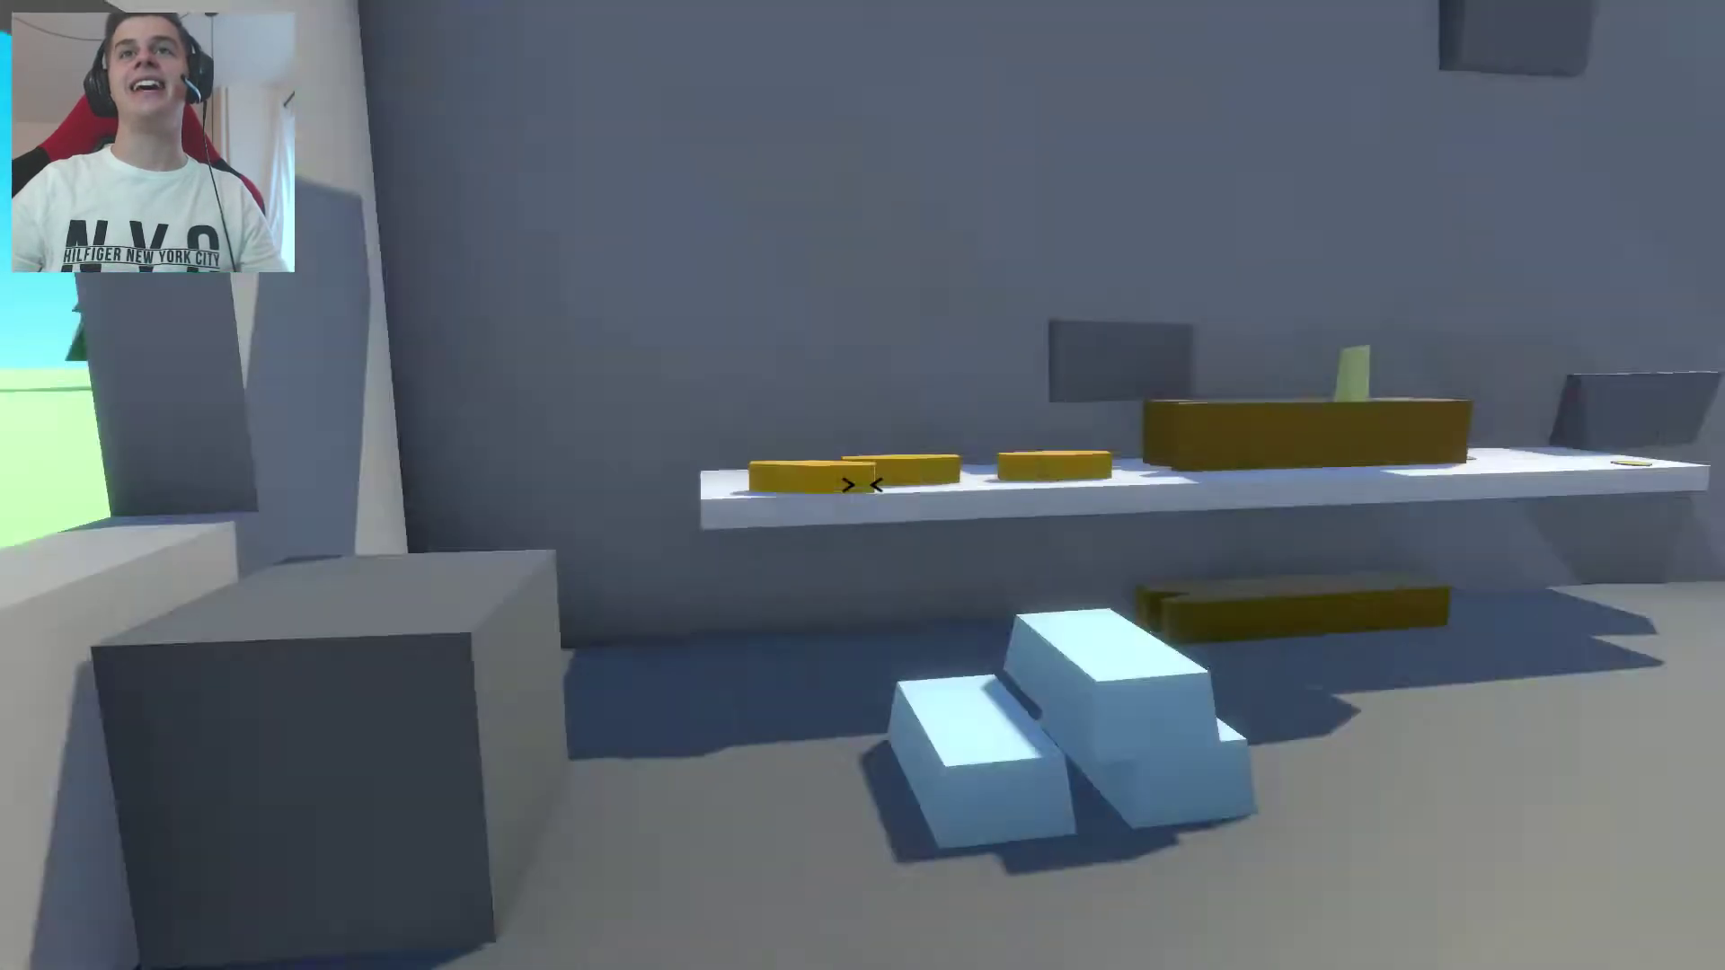
key(space)
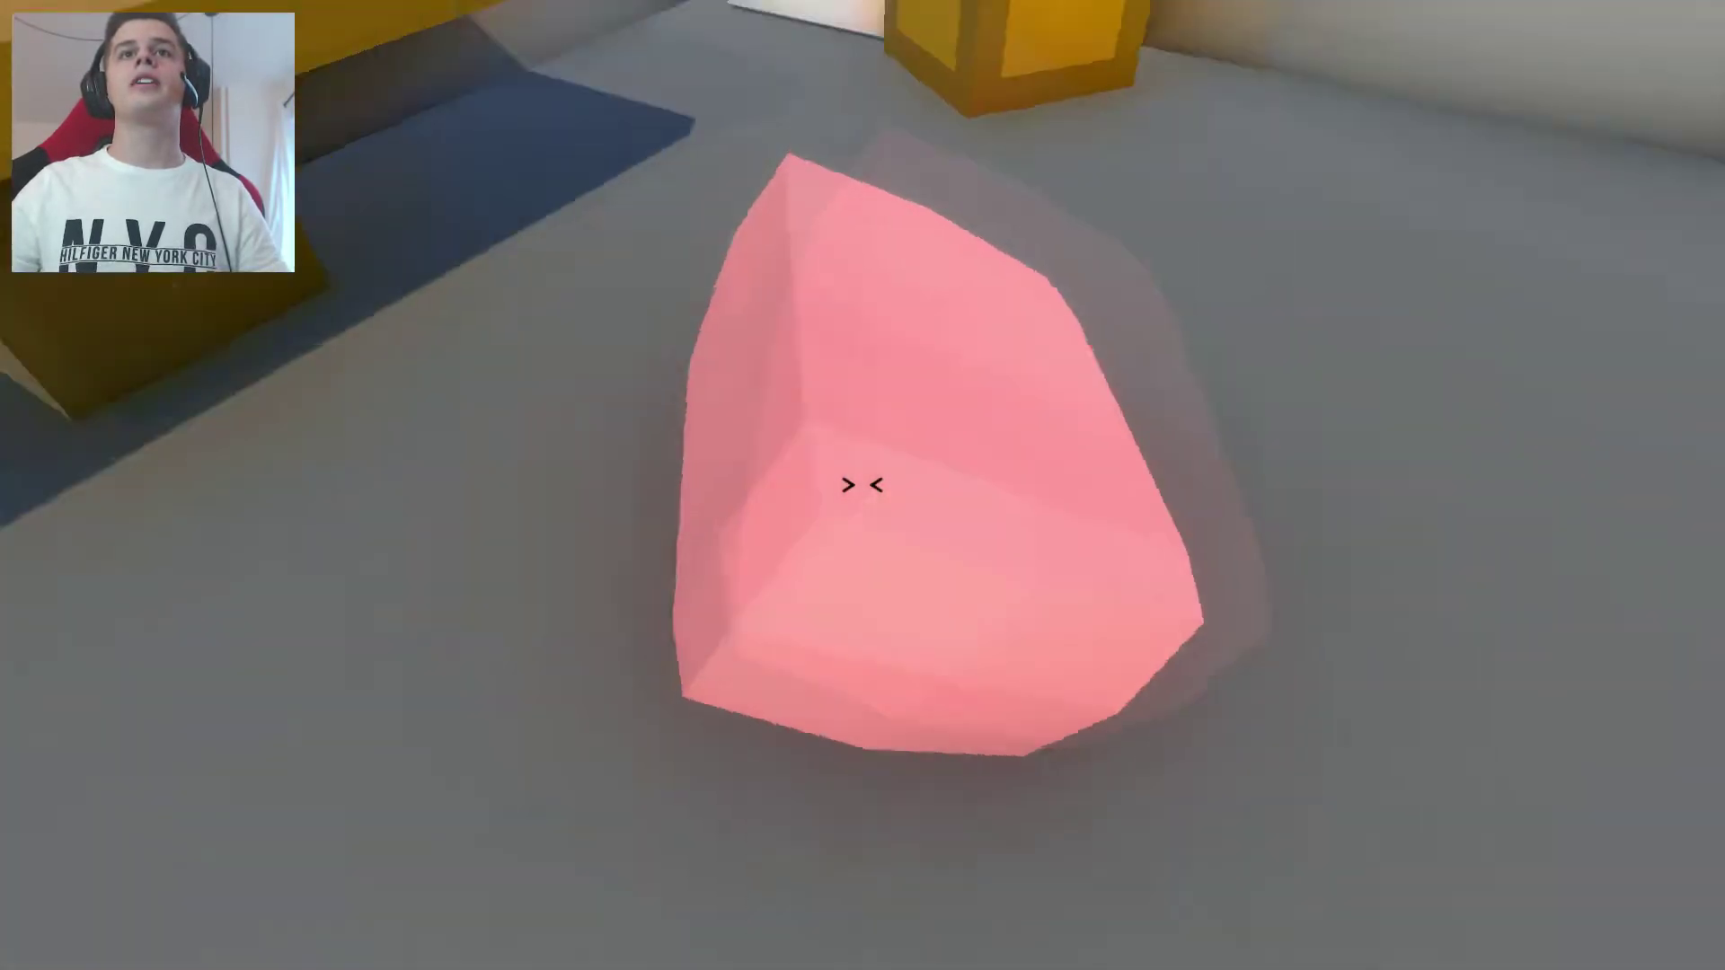
Set the light-blue hammer head on the red handle and give the hammer to Franco.
click(863, 485)
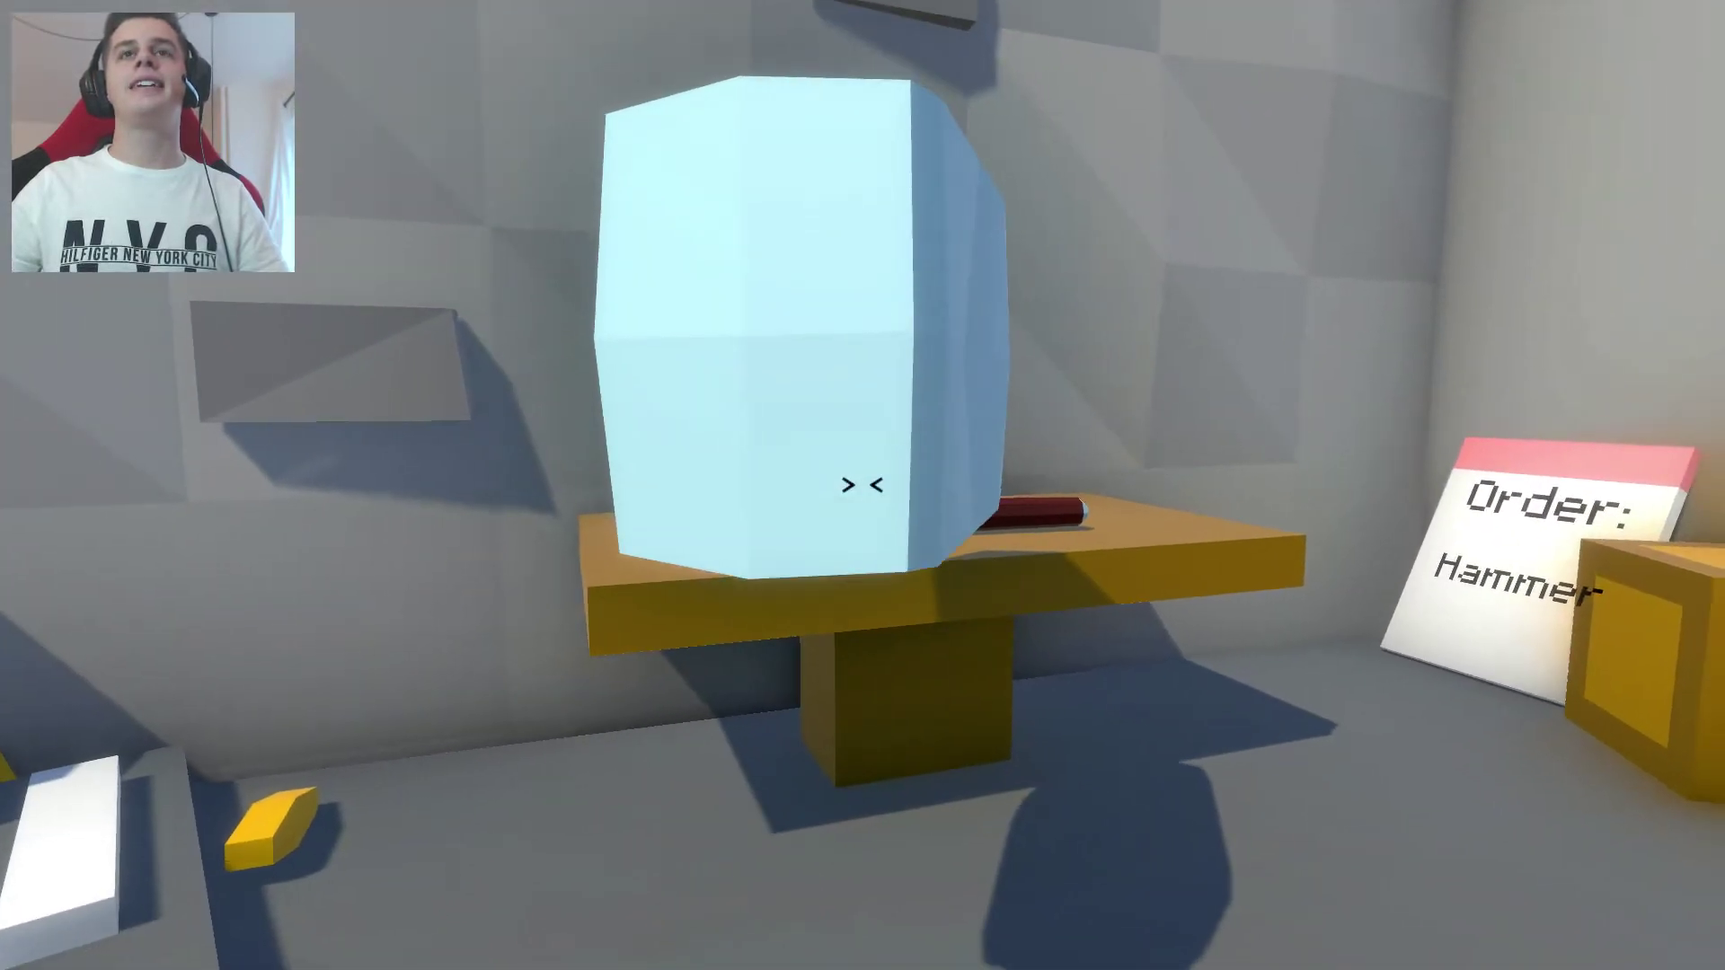
click(862, 485)
click(863, 486)
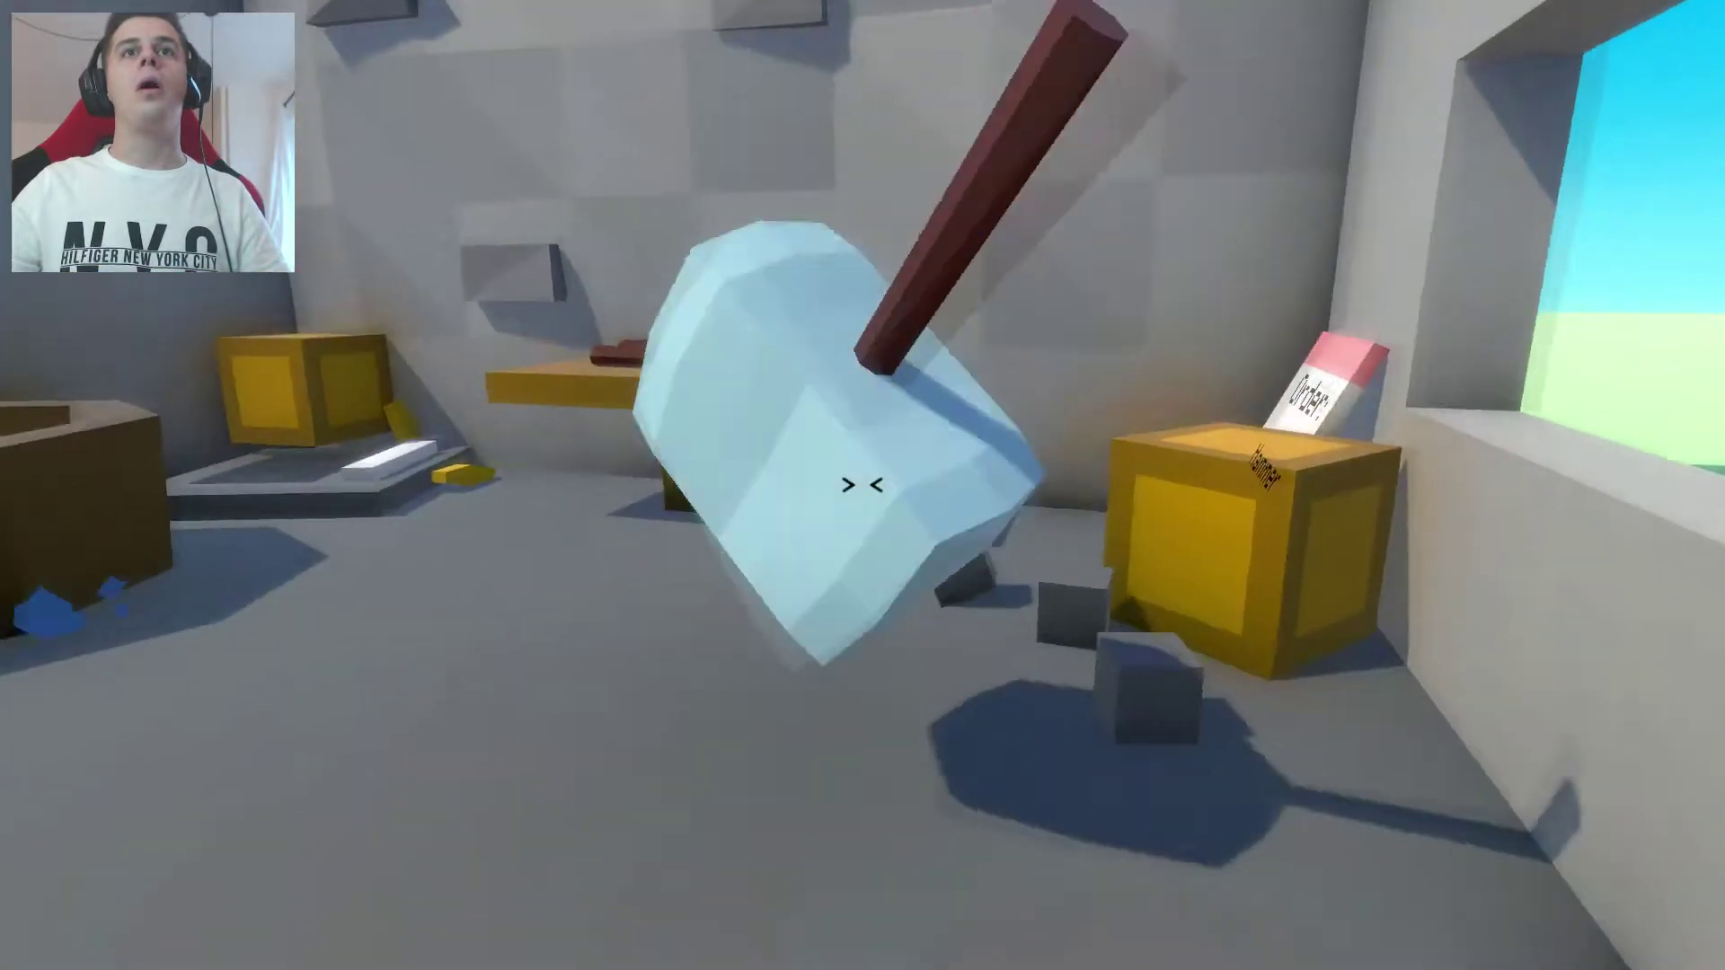
click(863, 485)
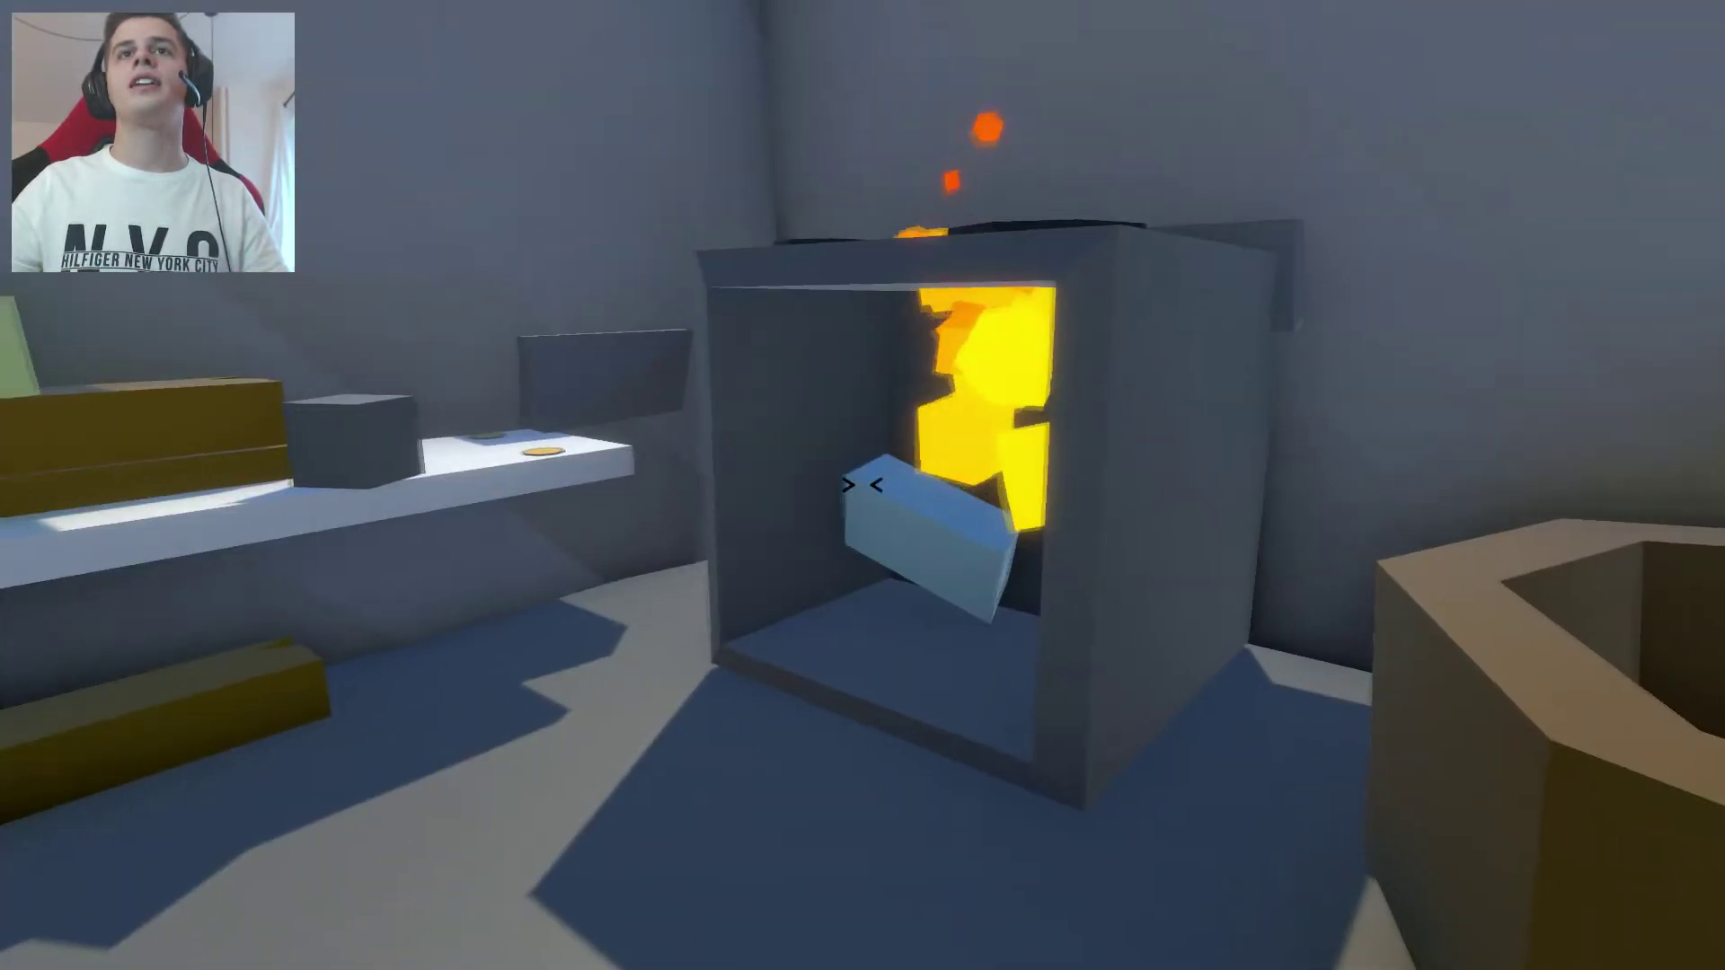
Heat a blue block, quench the pink blade, then swap the red handle for a yellow blade.
click(864, 486)
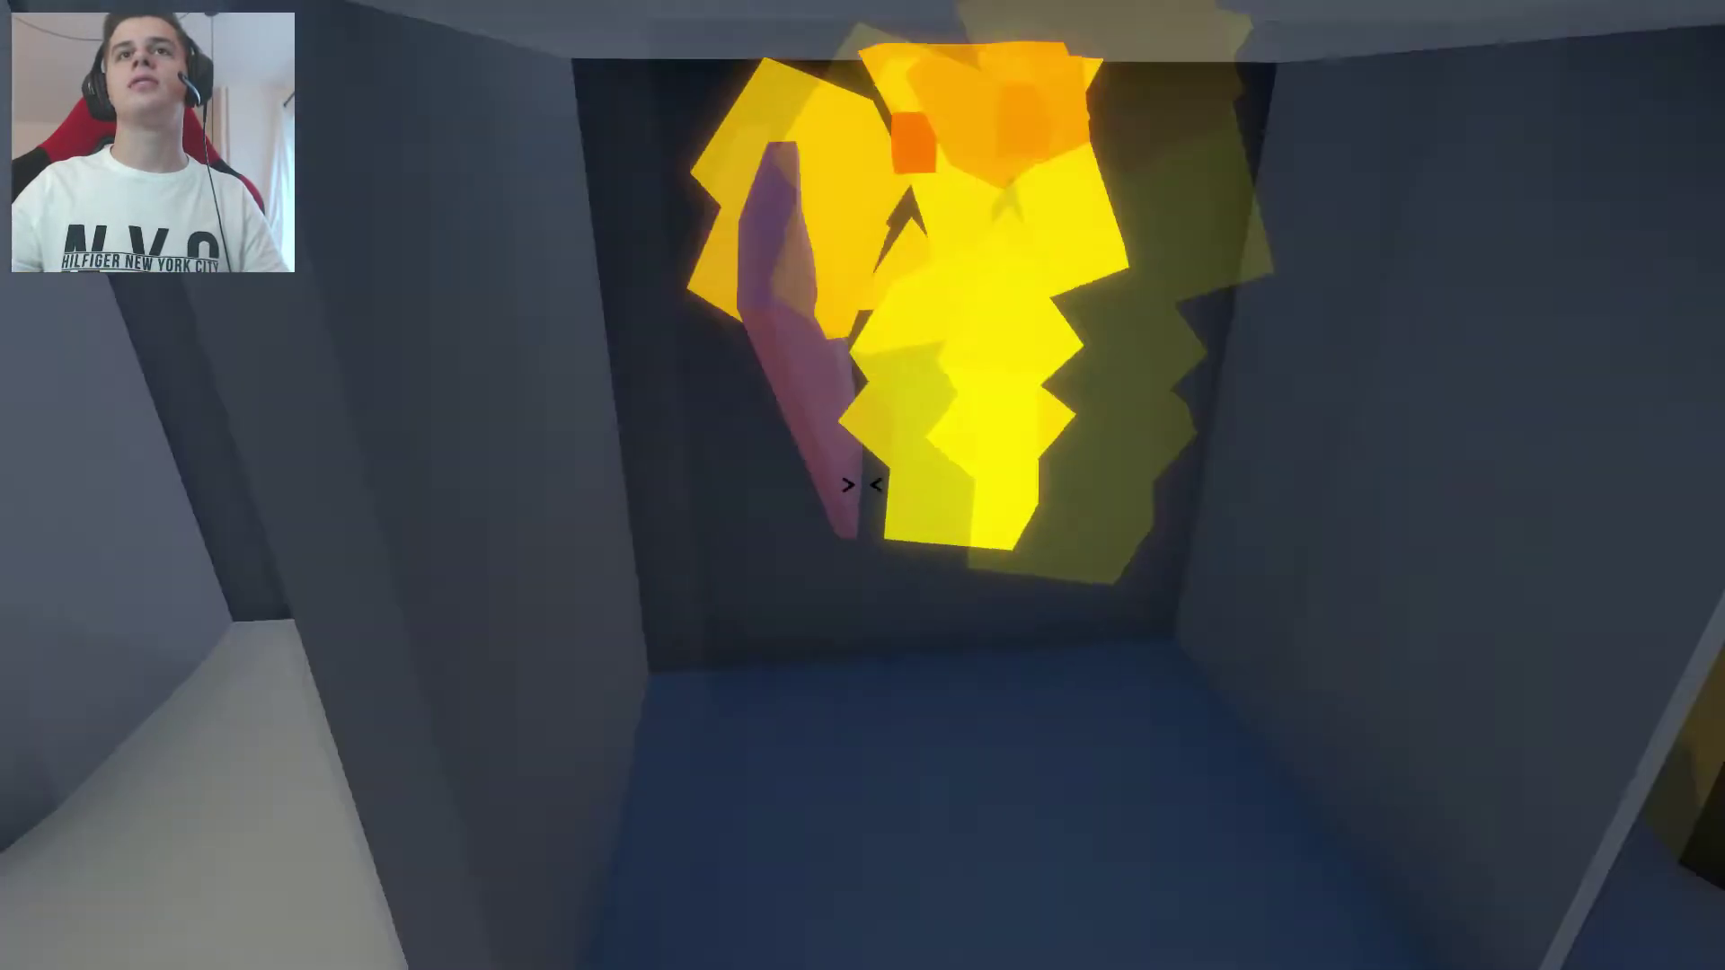
click(862, 485)
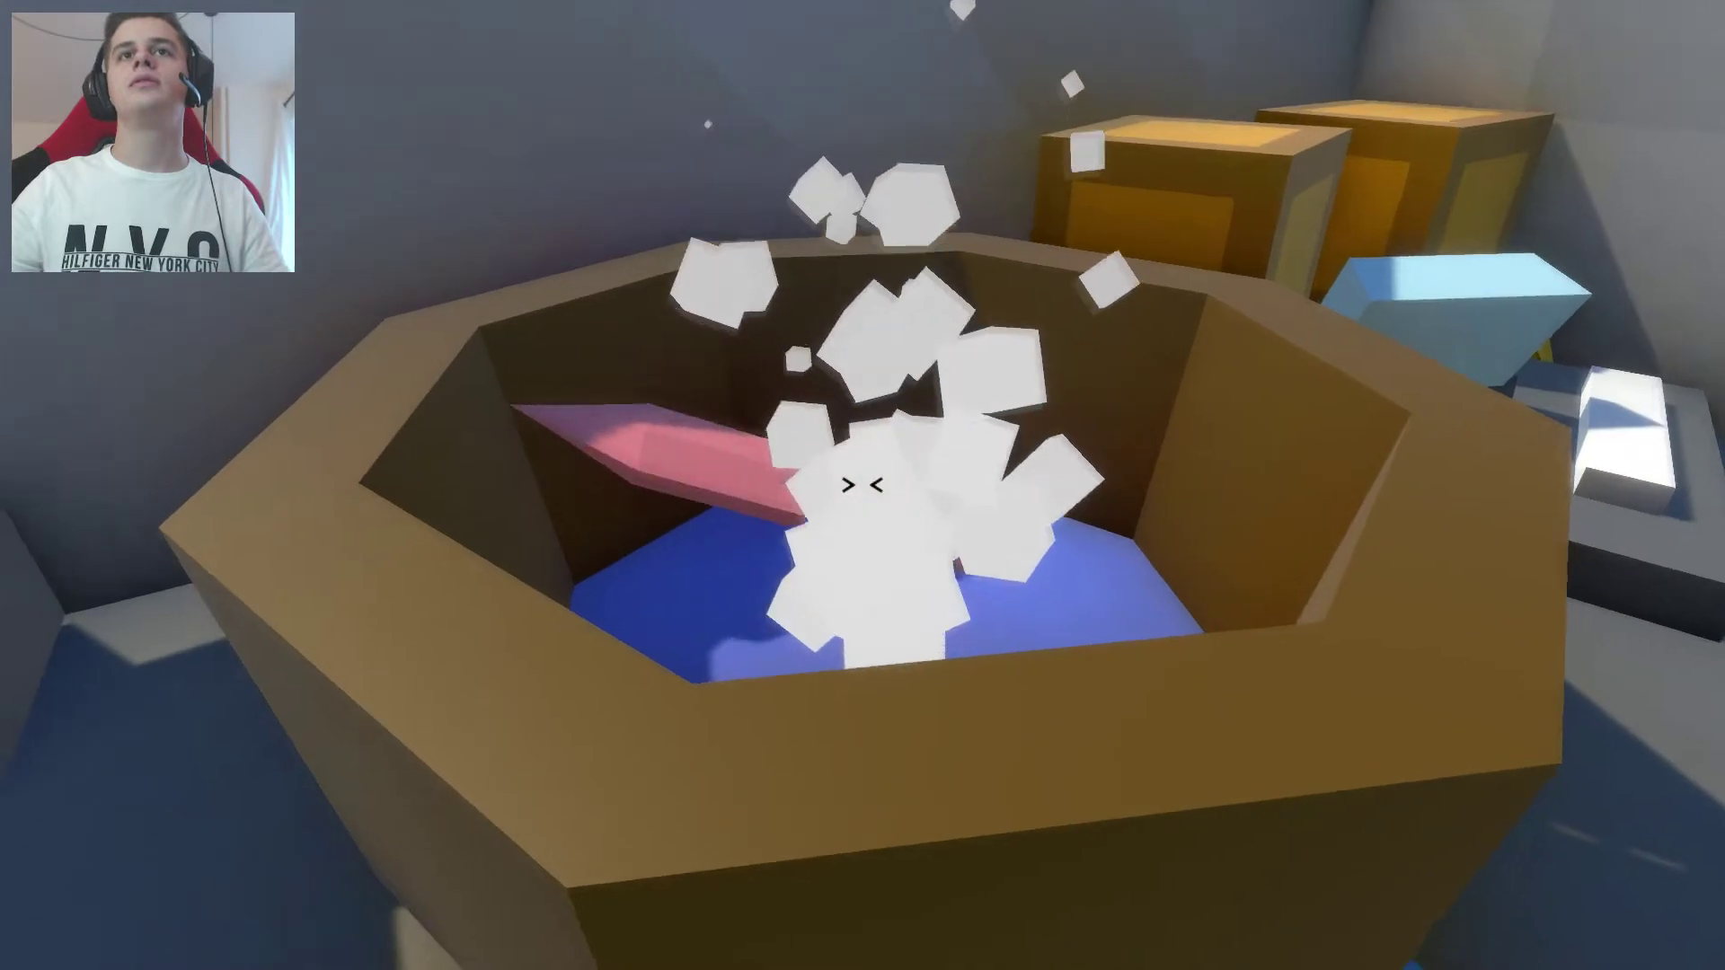
click(863, 486)
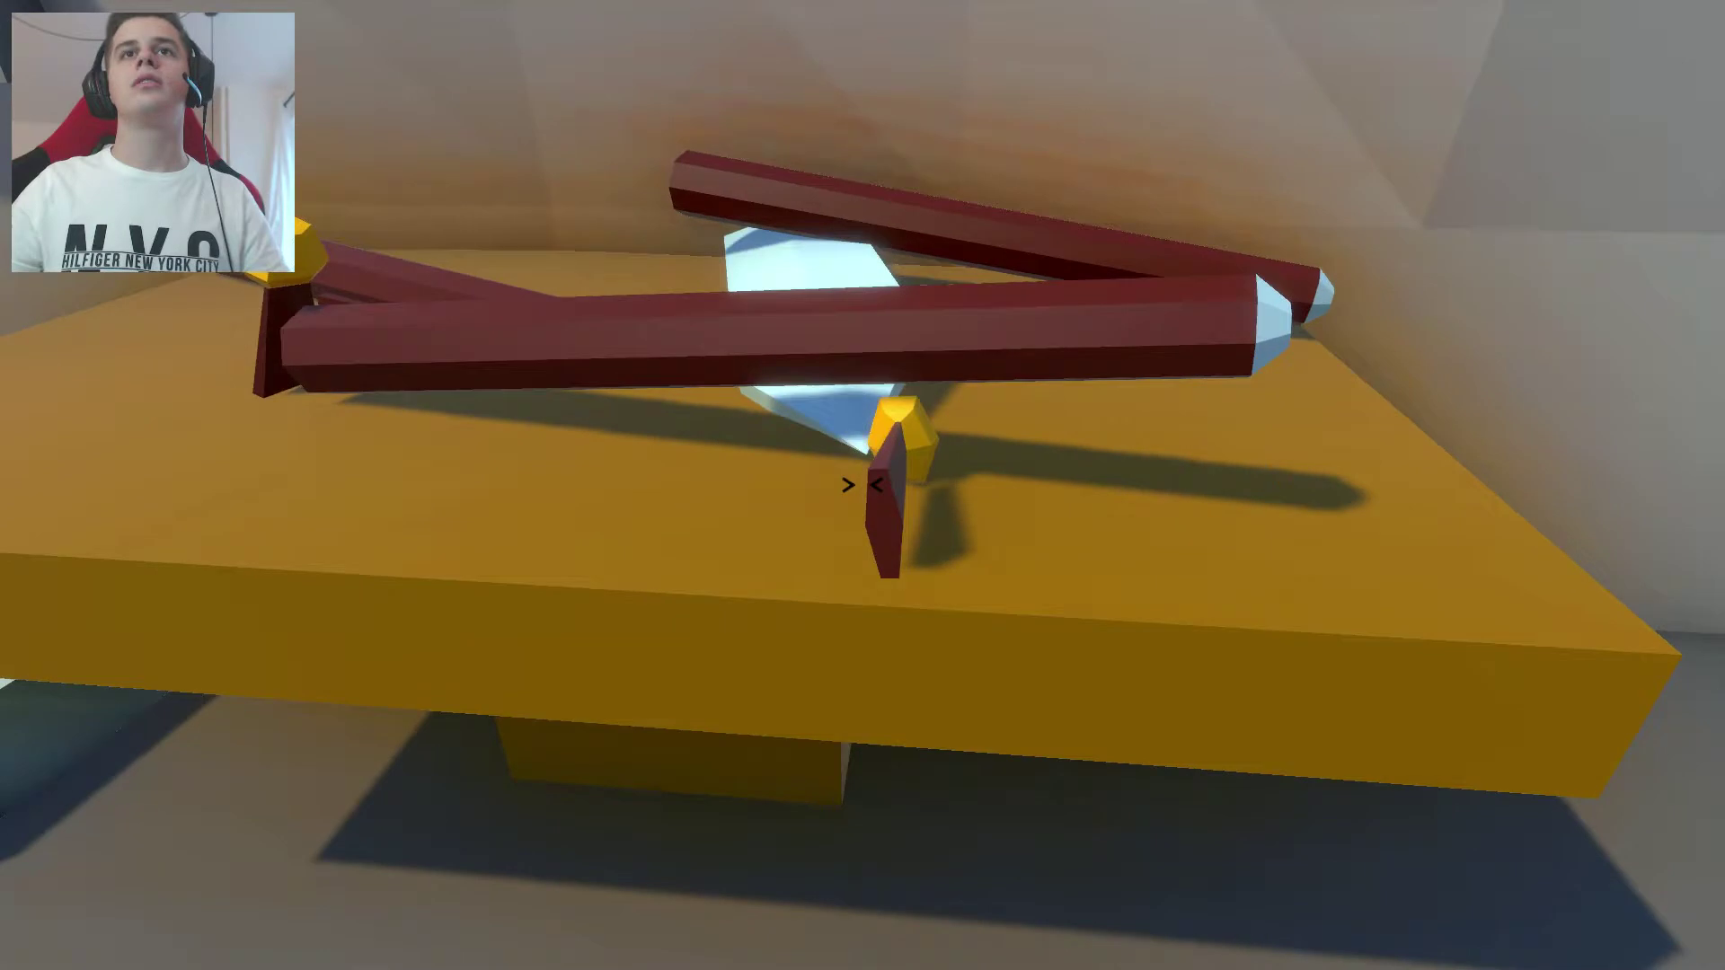
click(864, 485)
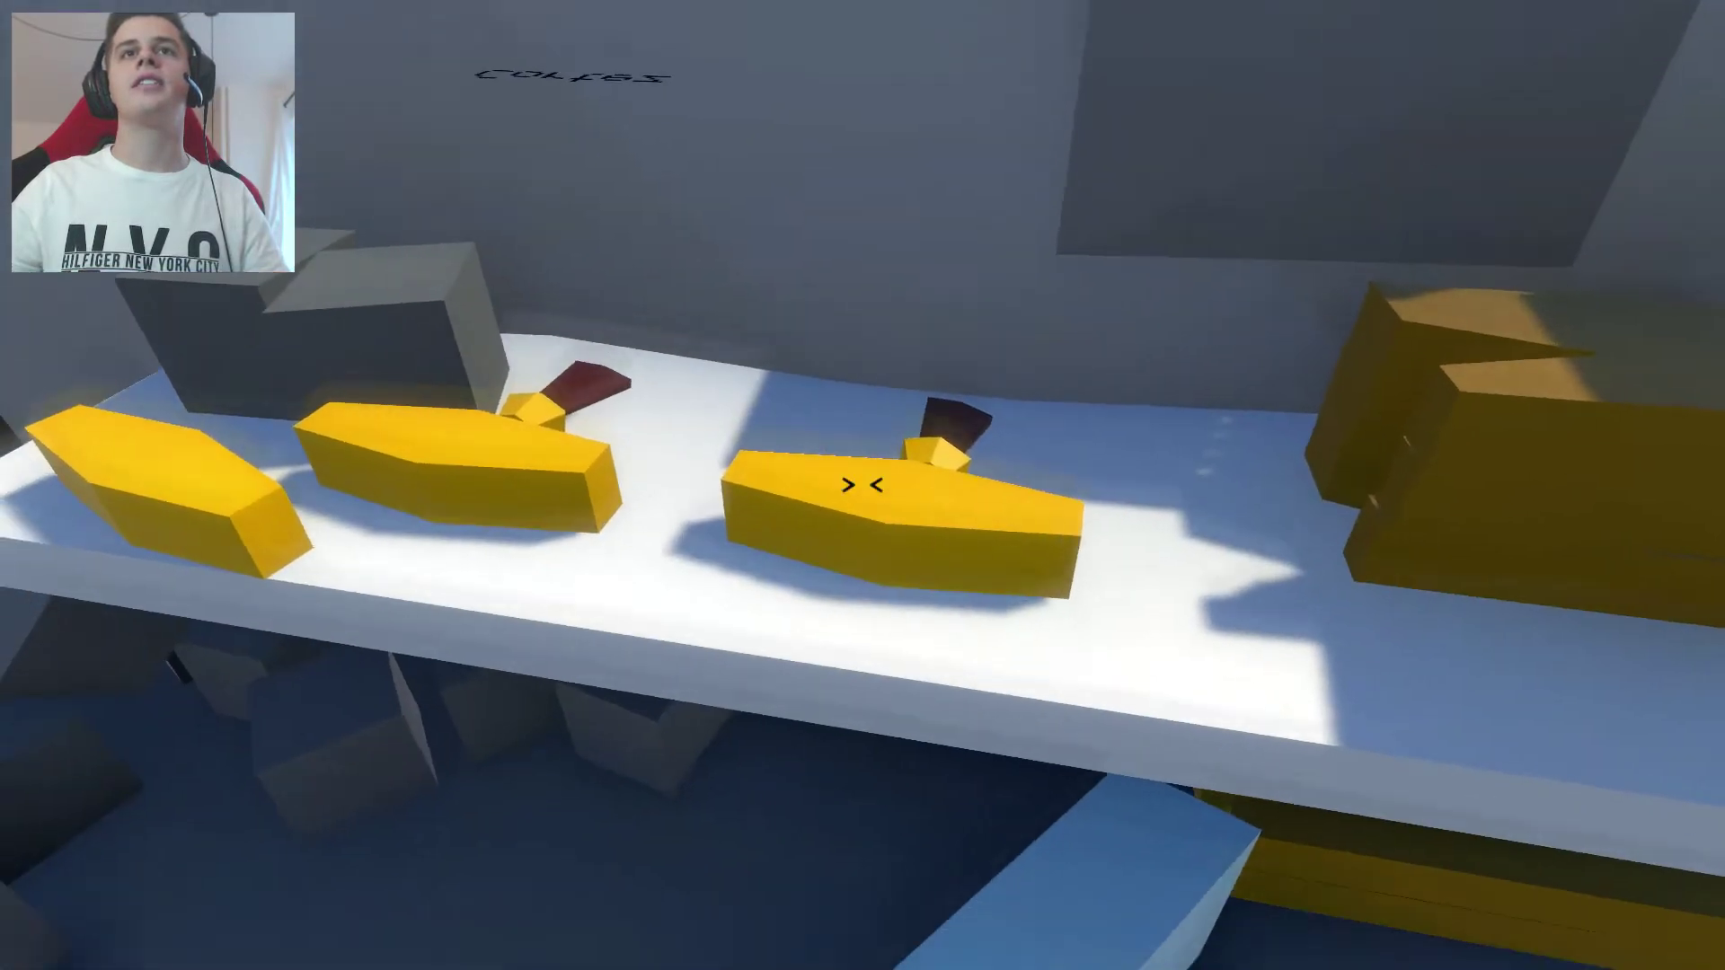
click(863, 485)
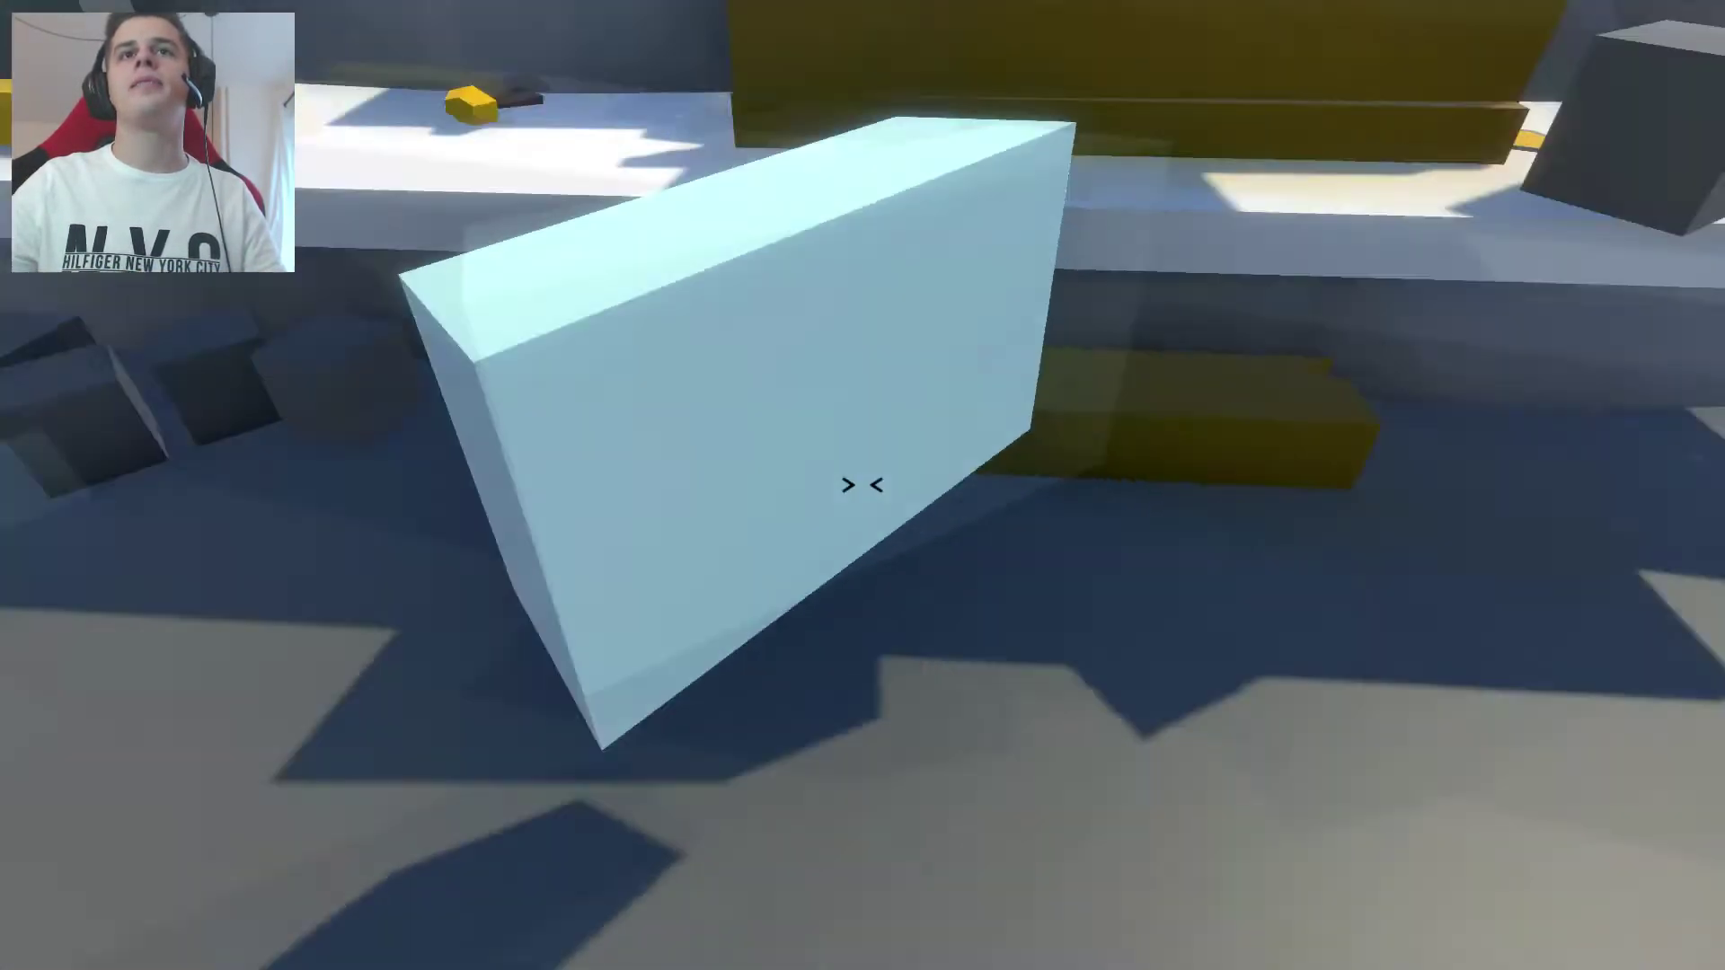
Forge a spearhead from the light-blue block, fit it to the stick, and throw the spear to Kamren.
click(863, 485)
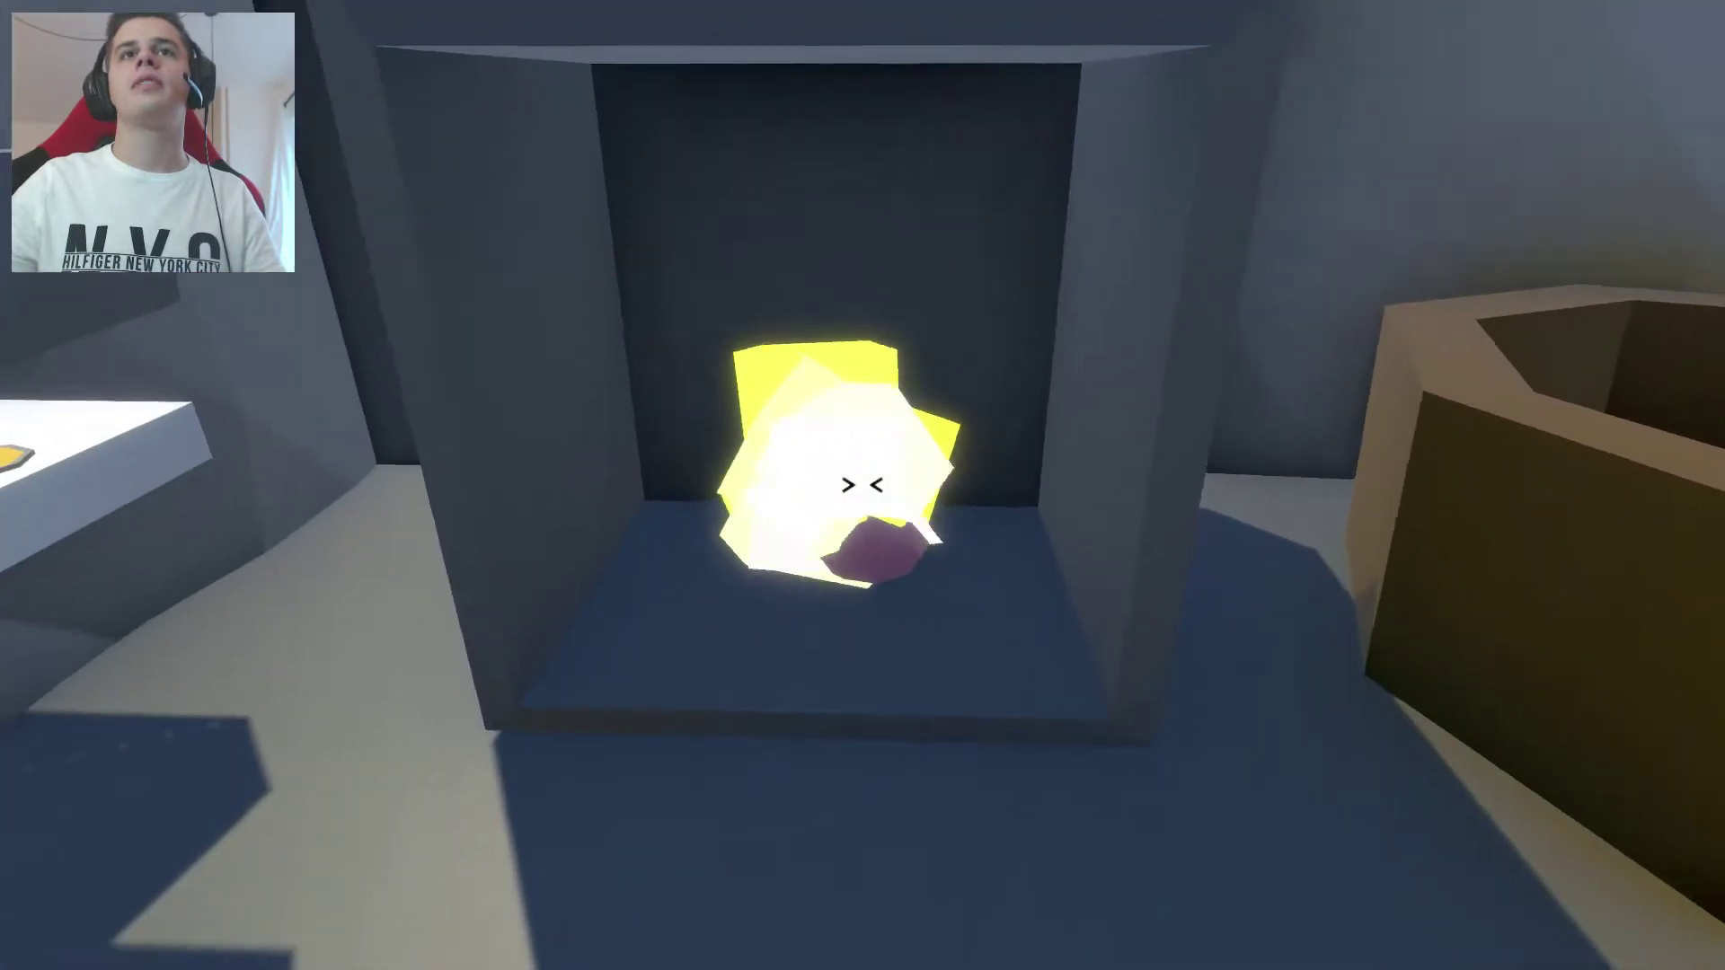
click(863, 485)
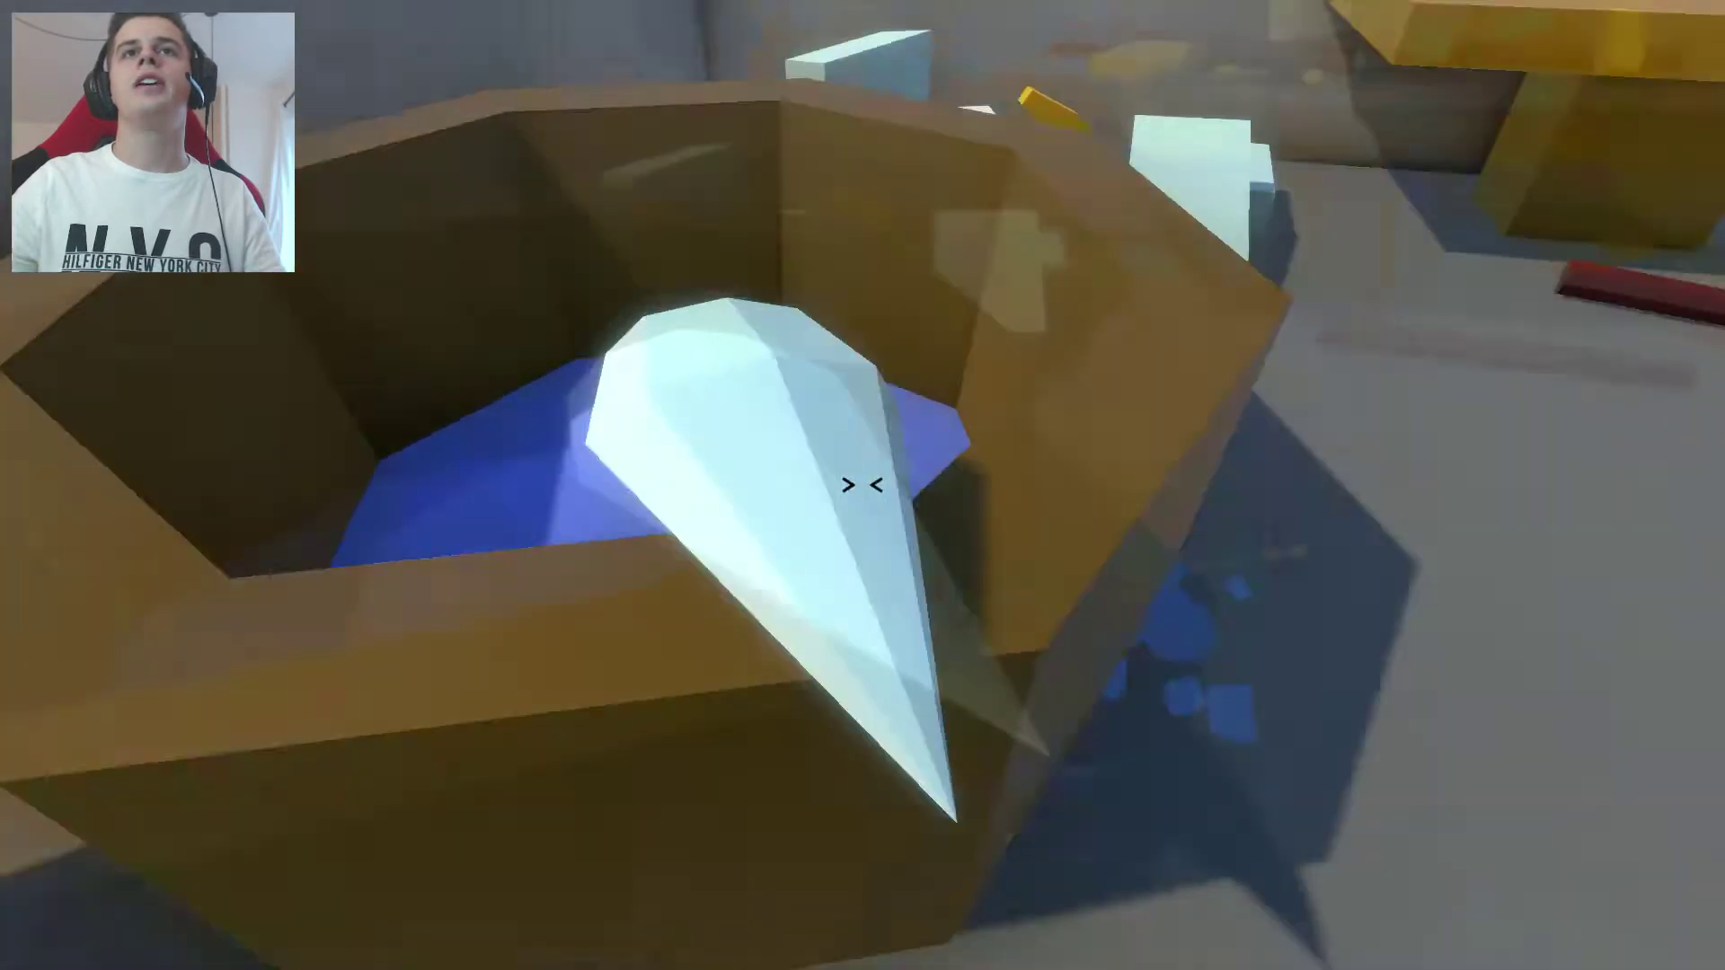
click(863, 487)
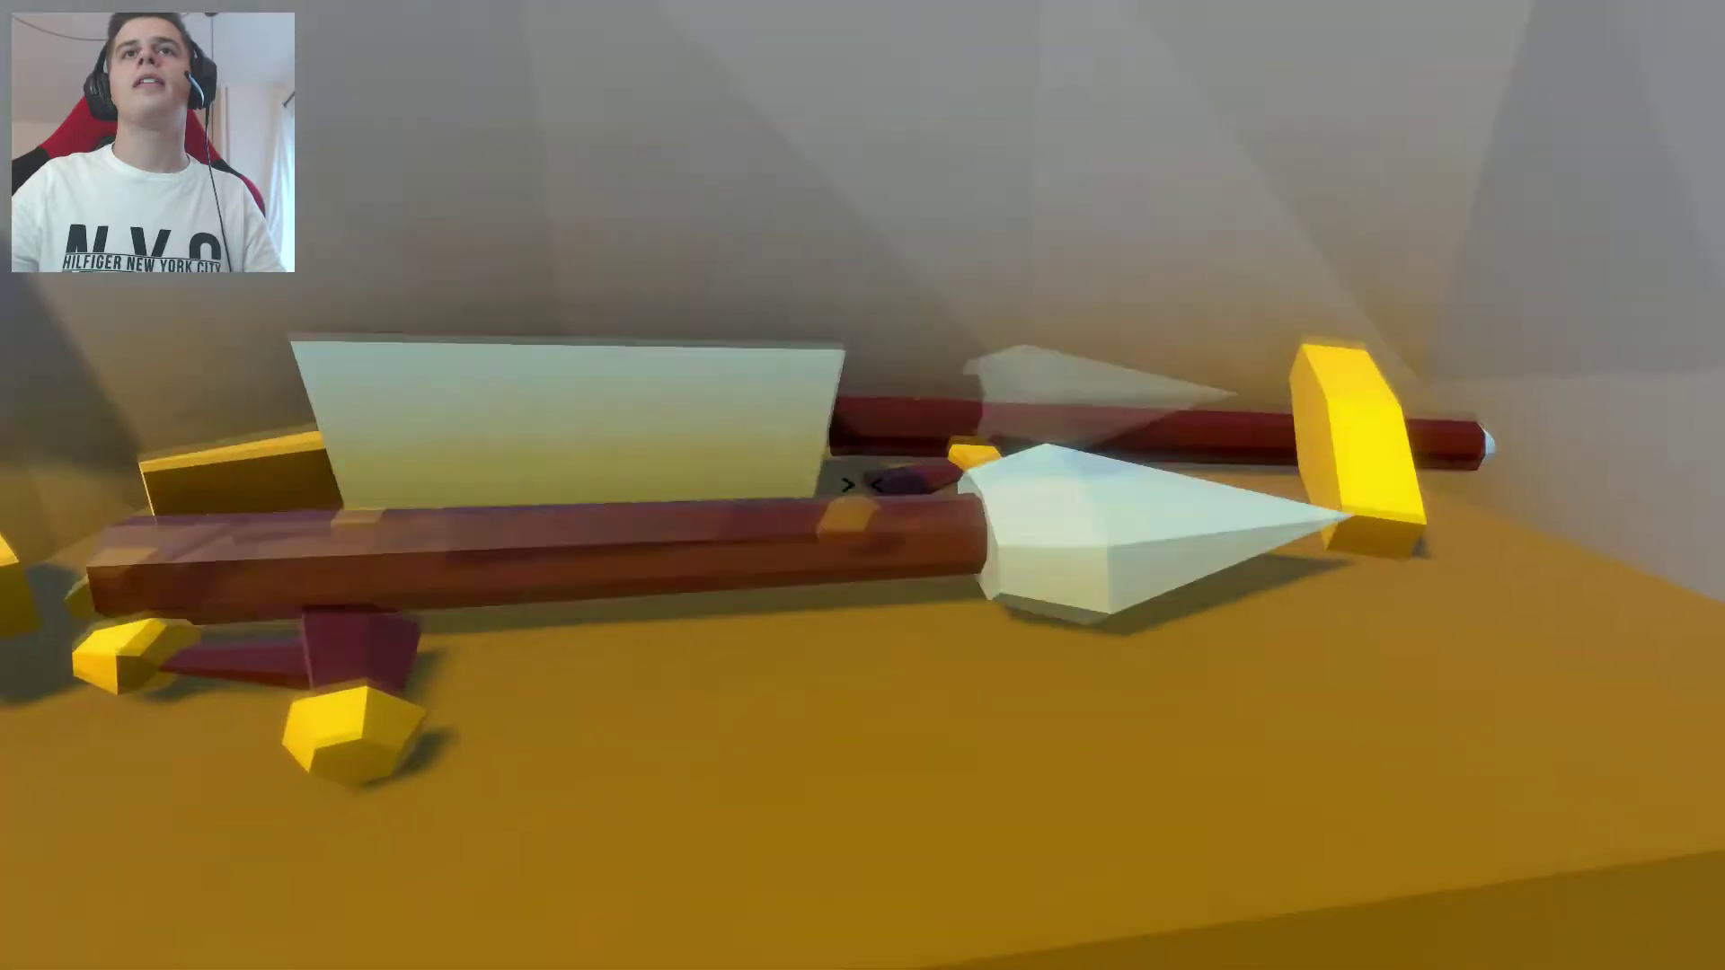
click(863, 485)
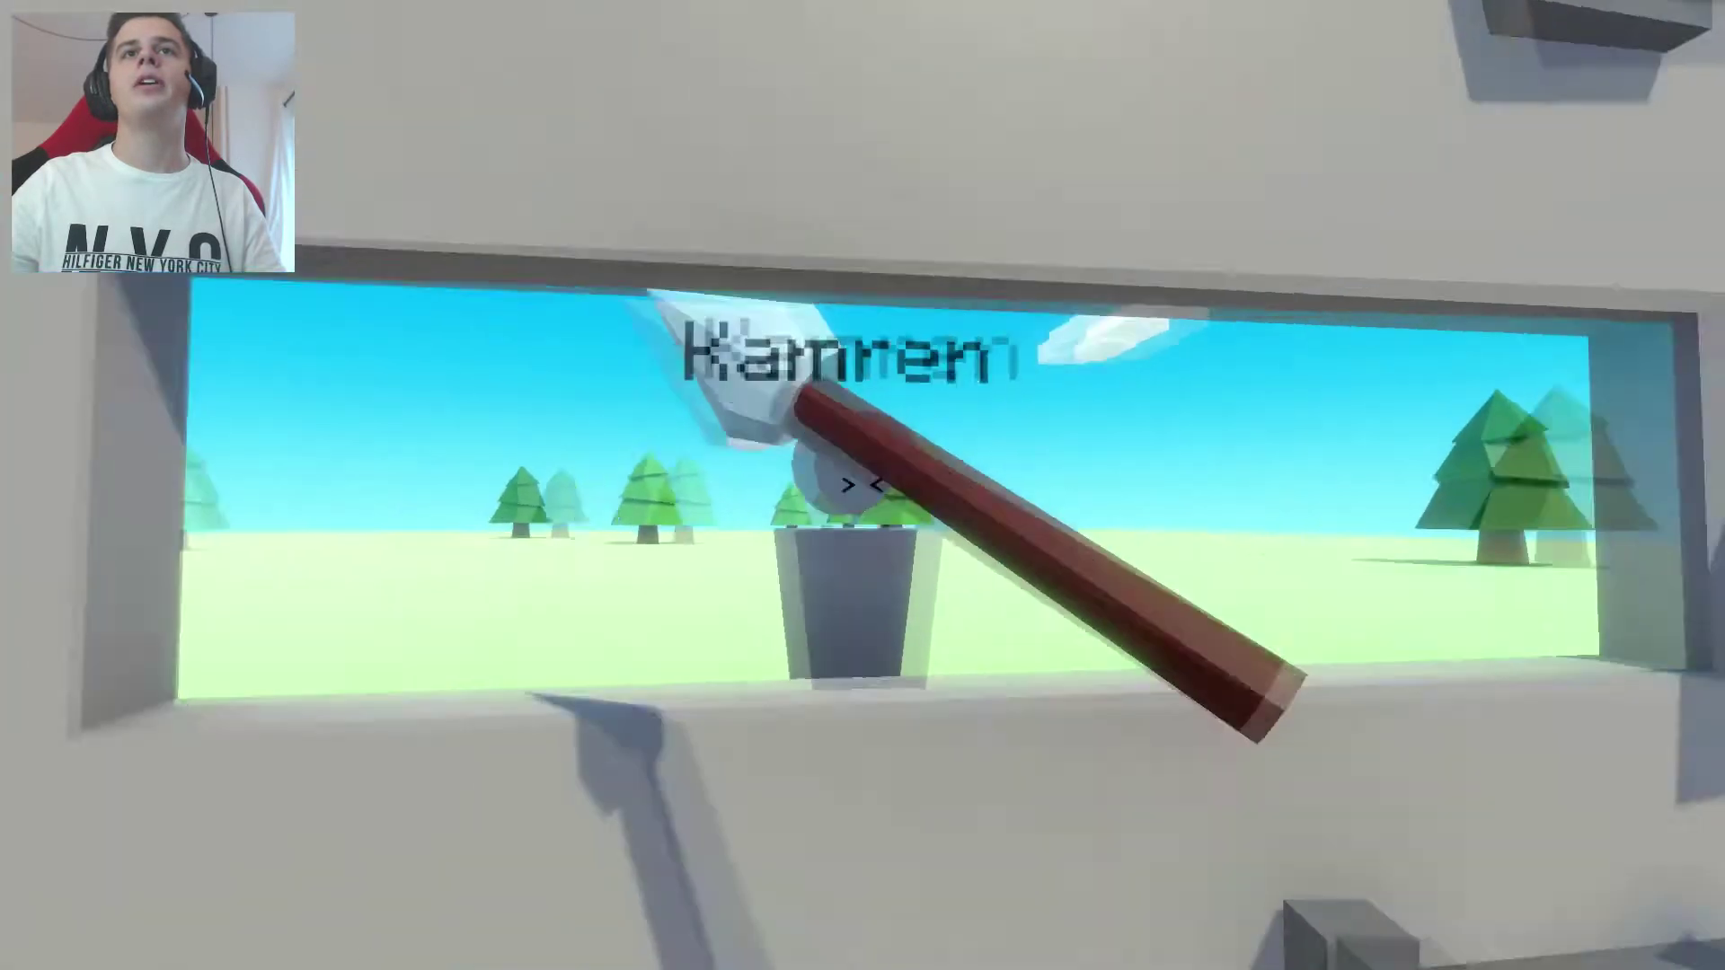
click(862, 485)
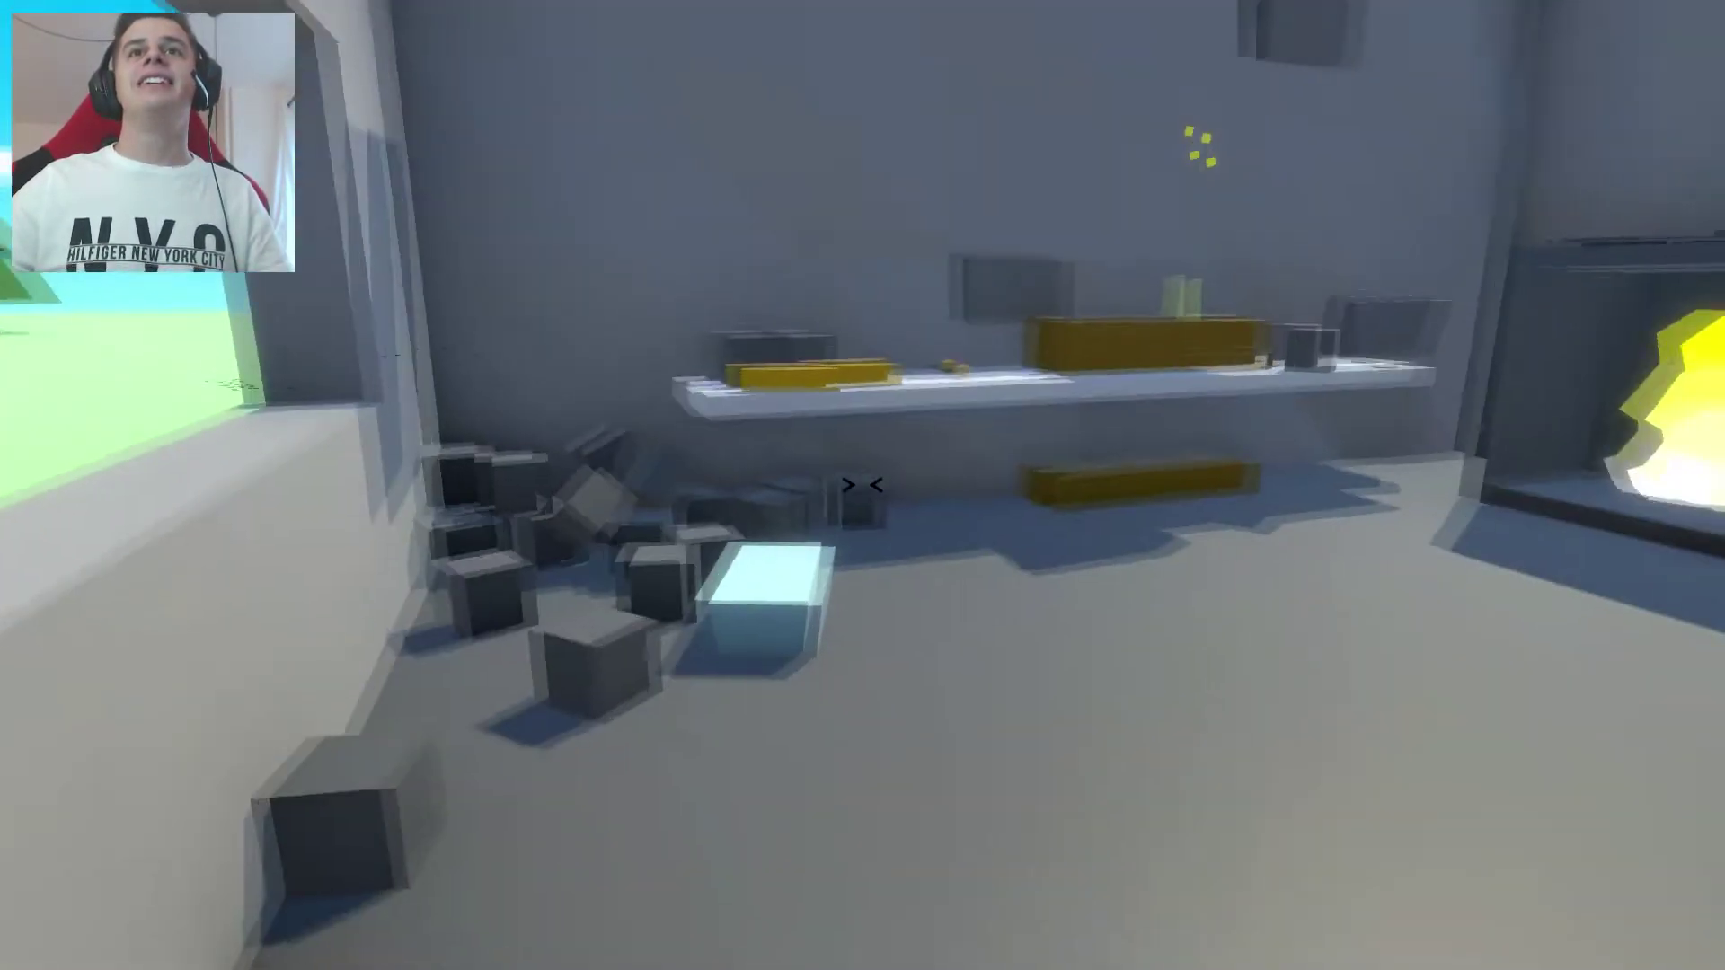
key(w)
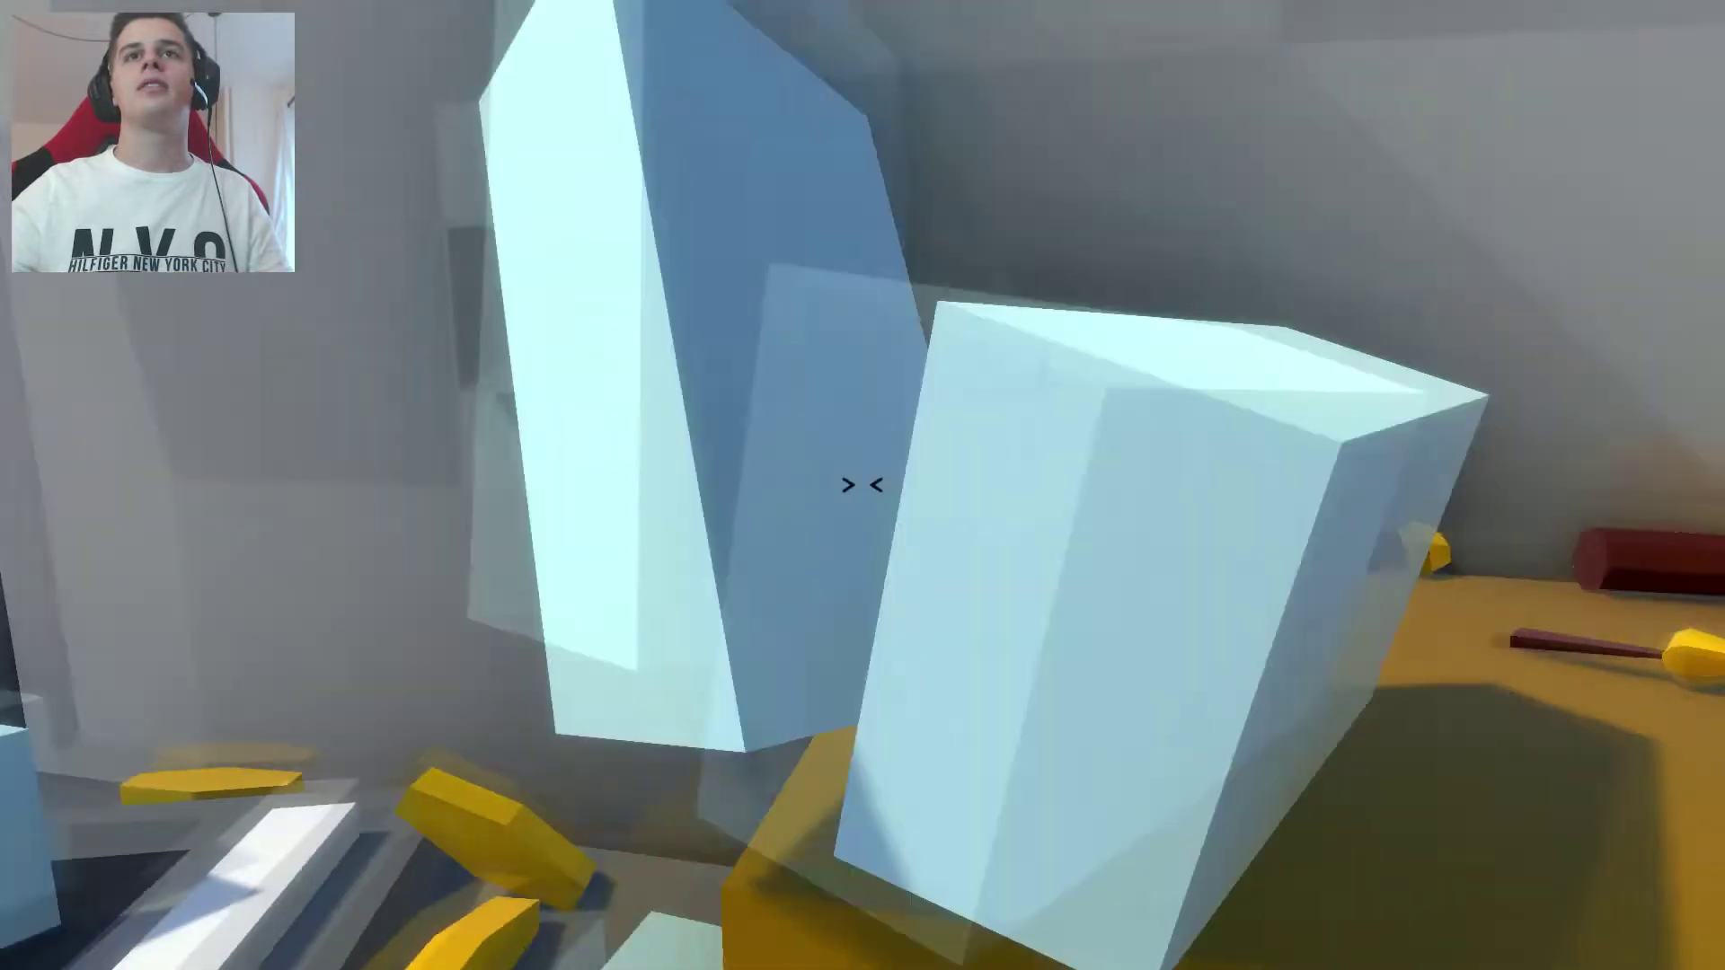
Smelt a pale blue block, quench it in the pot, and fit a red stick to form a hammer.
click(863, 486)
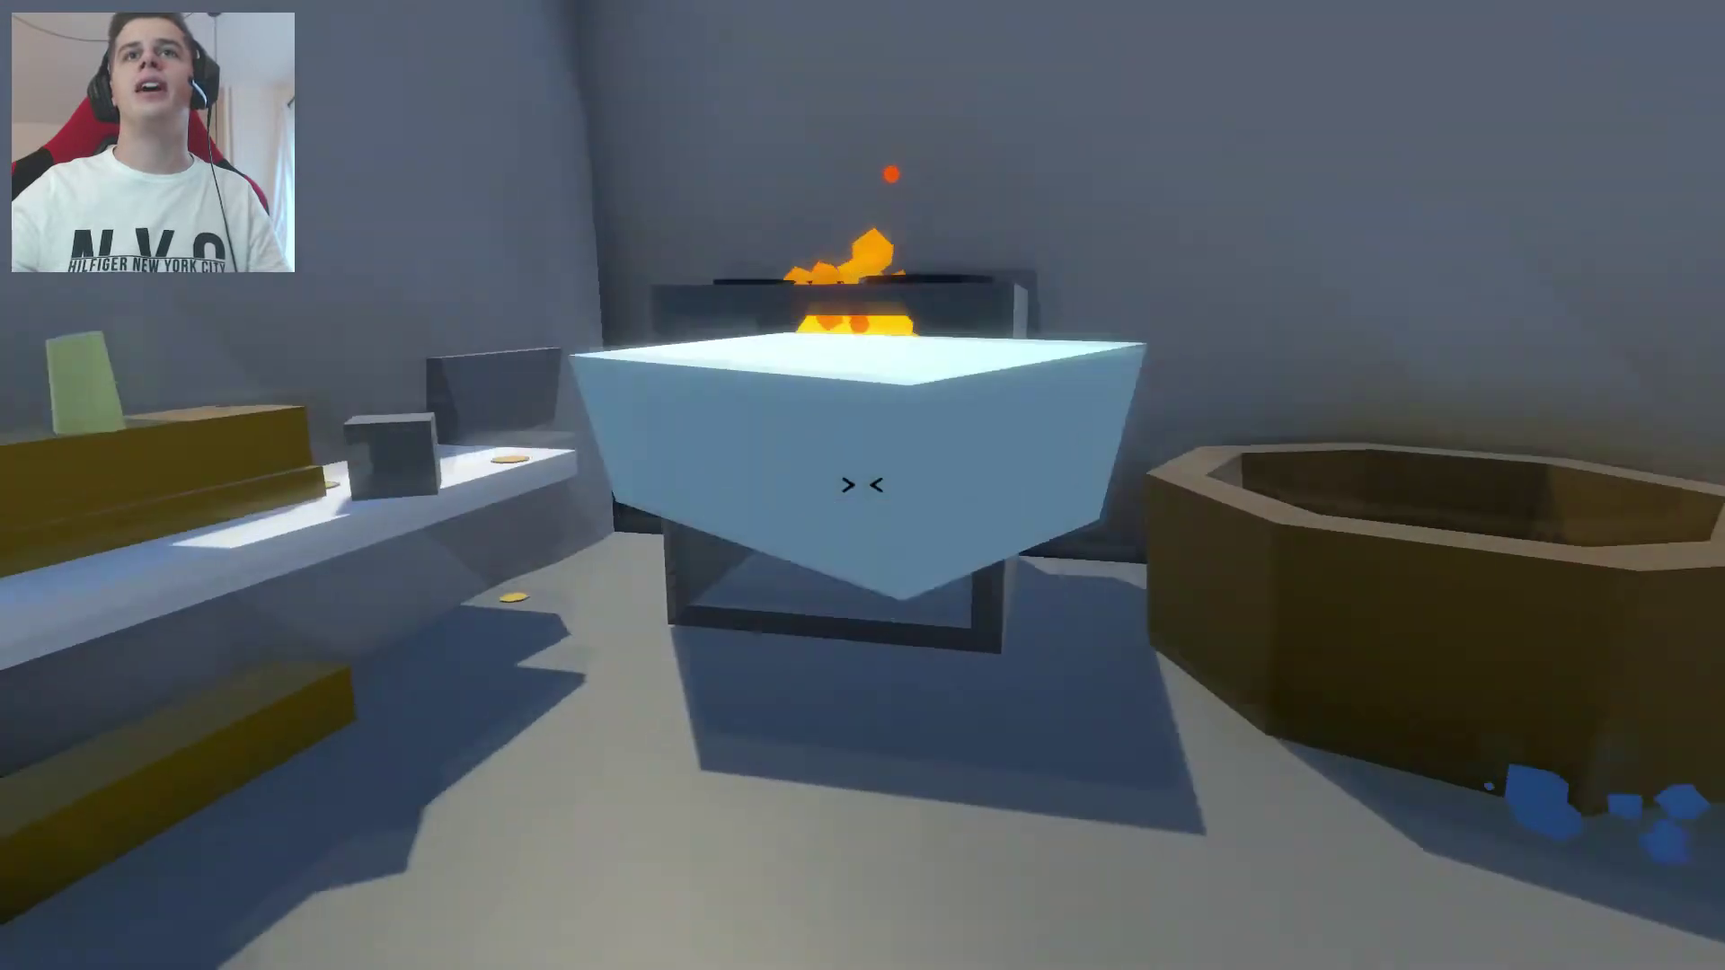
click(863, 486)
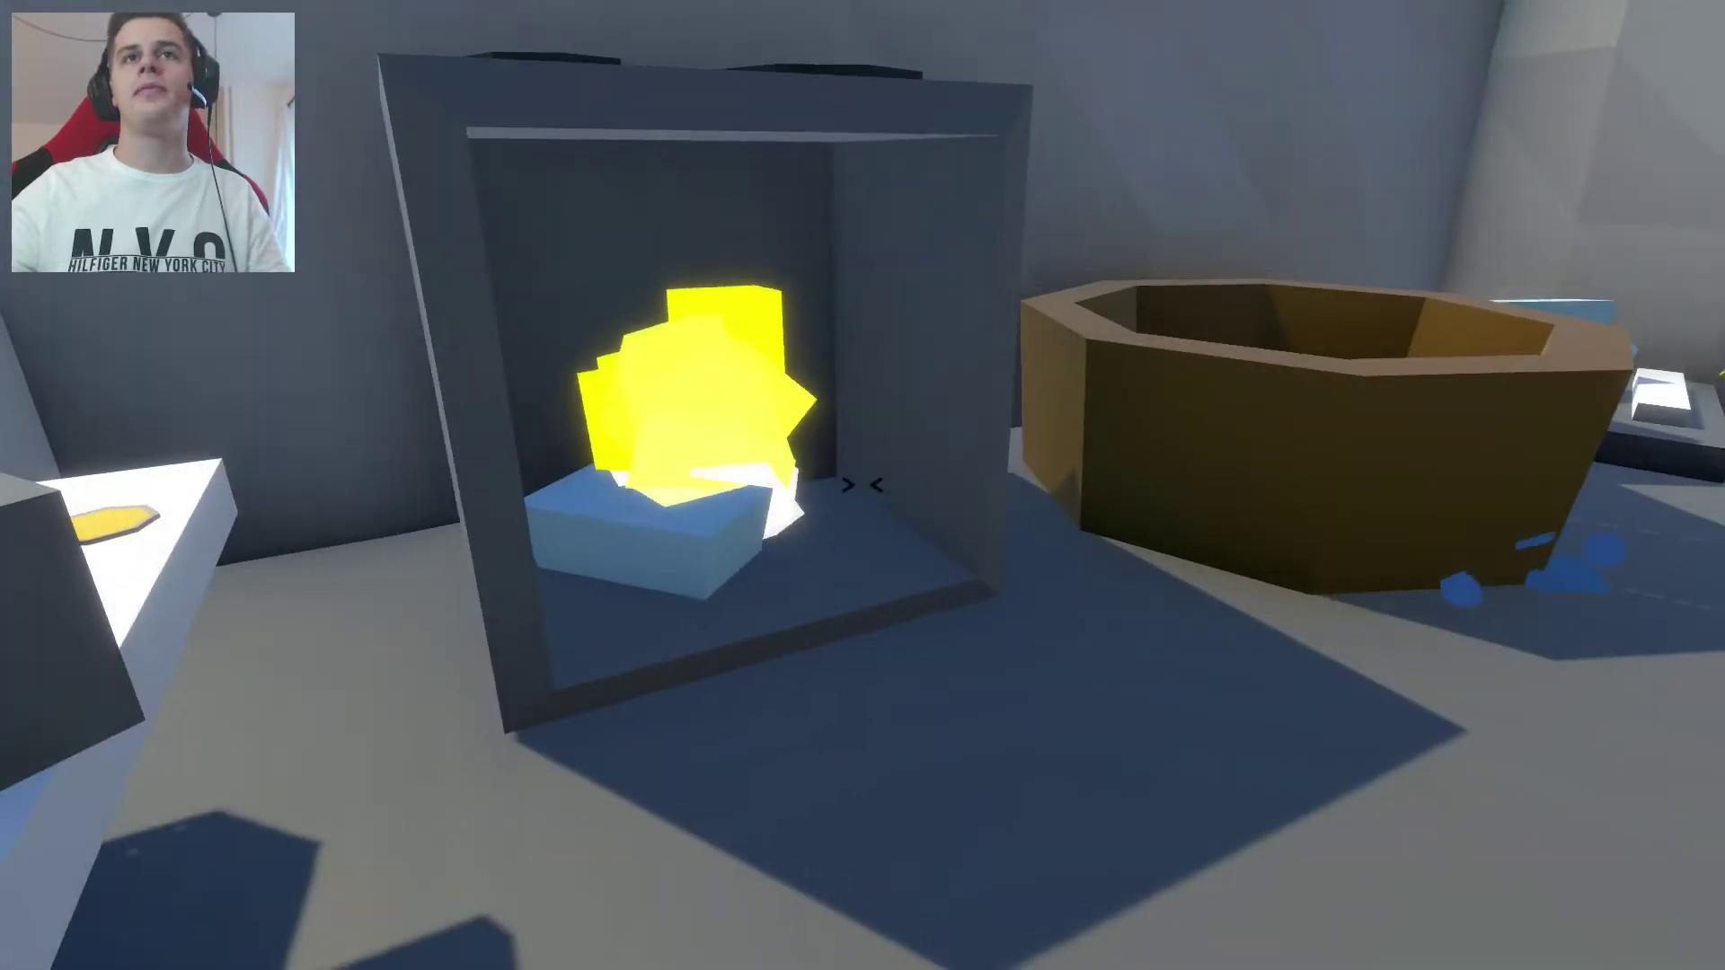
click(864, 485)
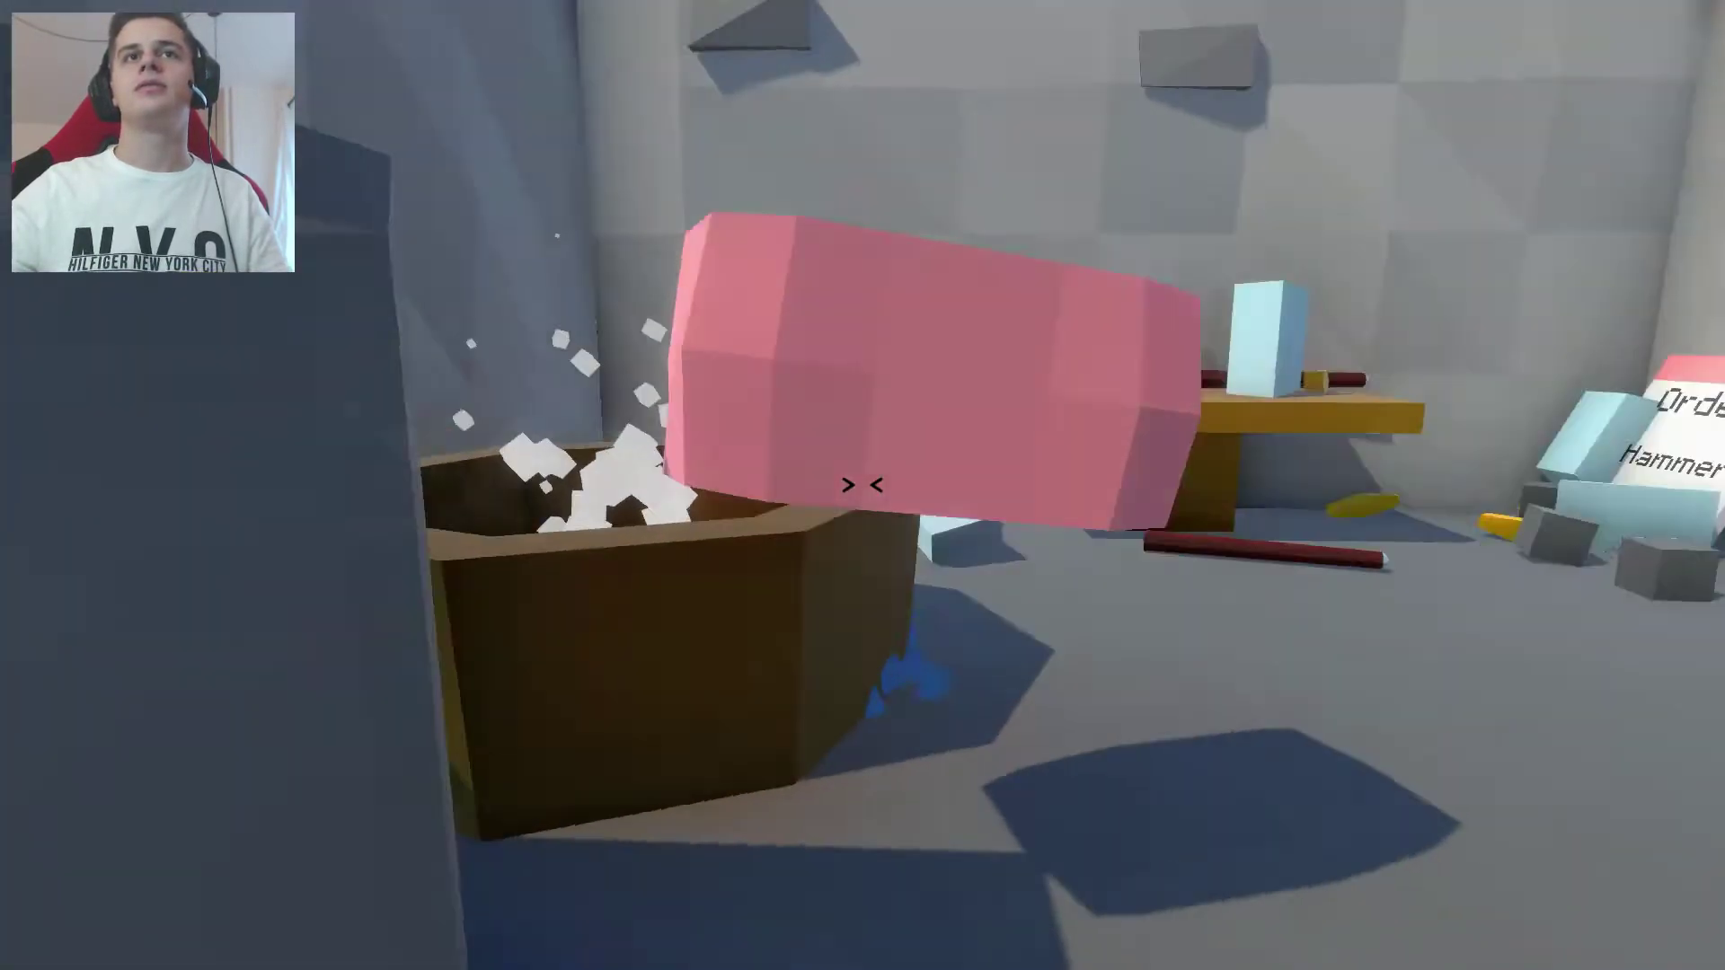
click(863, 486)
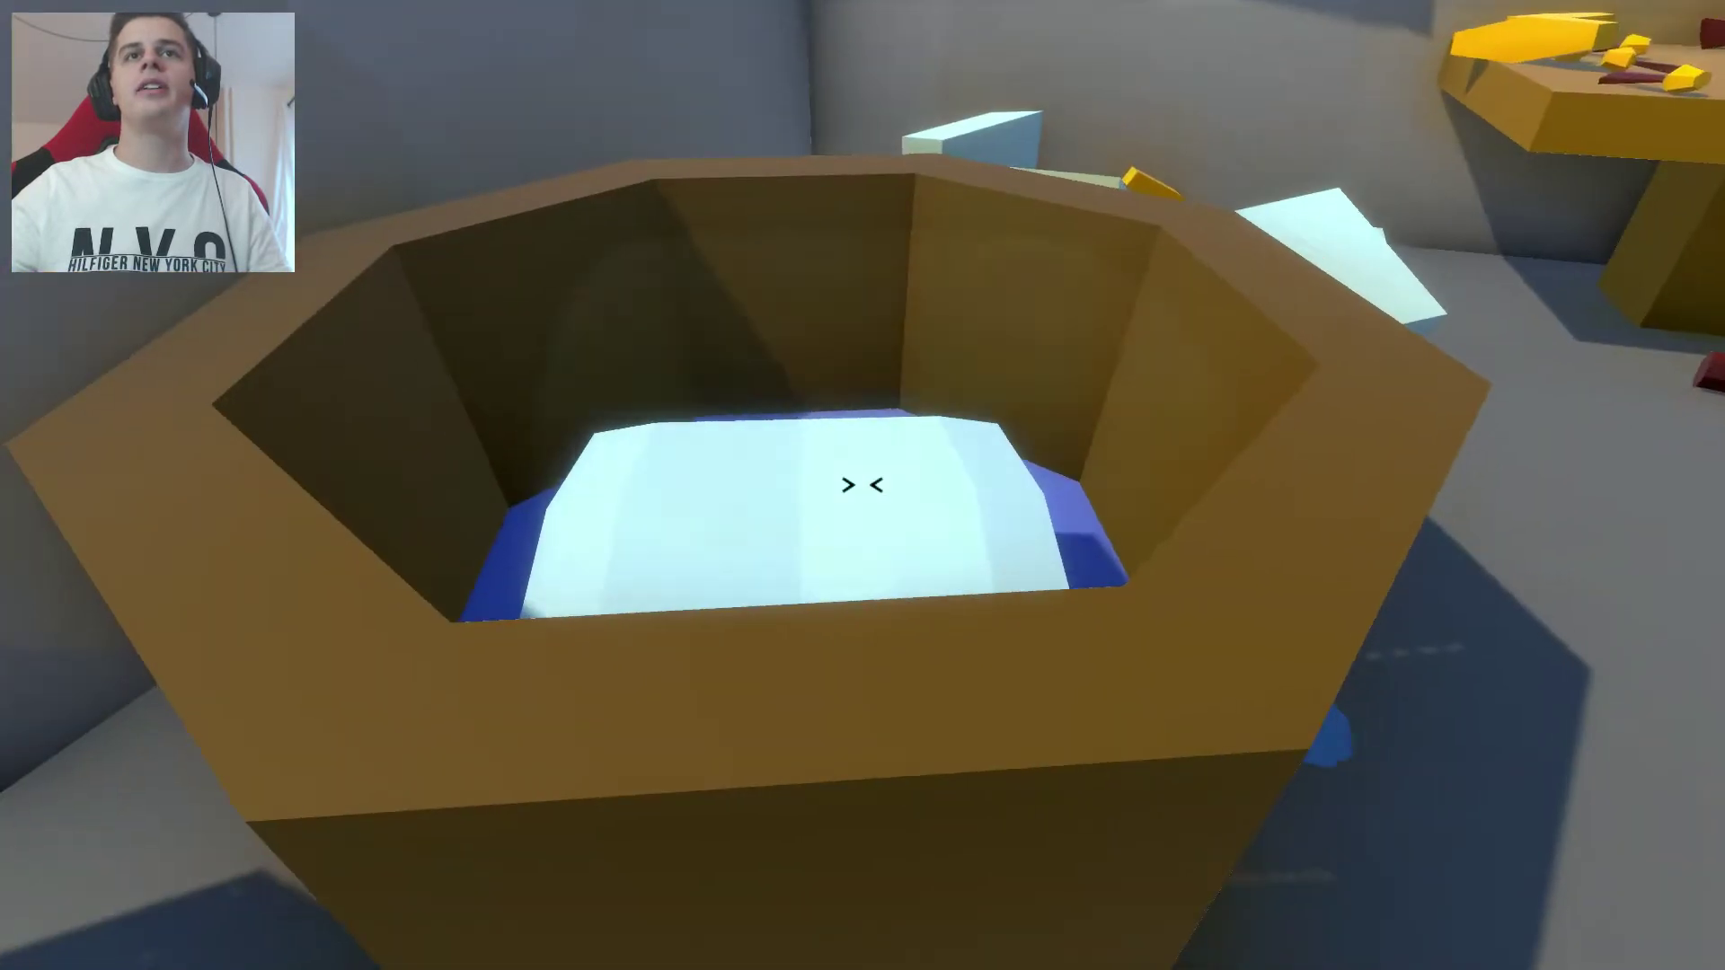
click(862, 485)
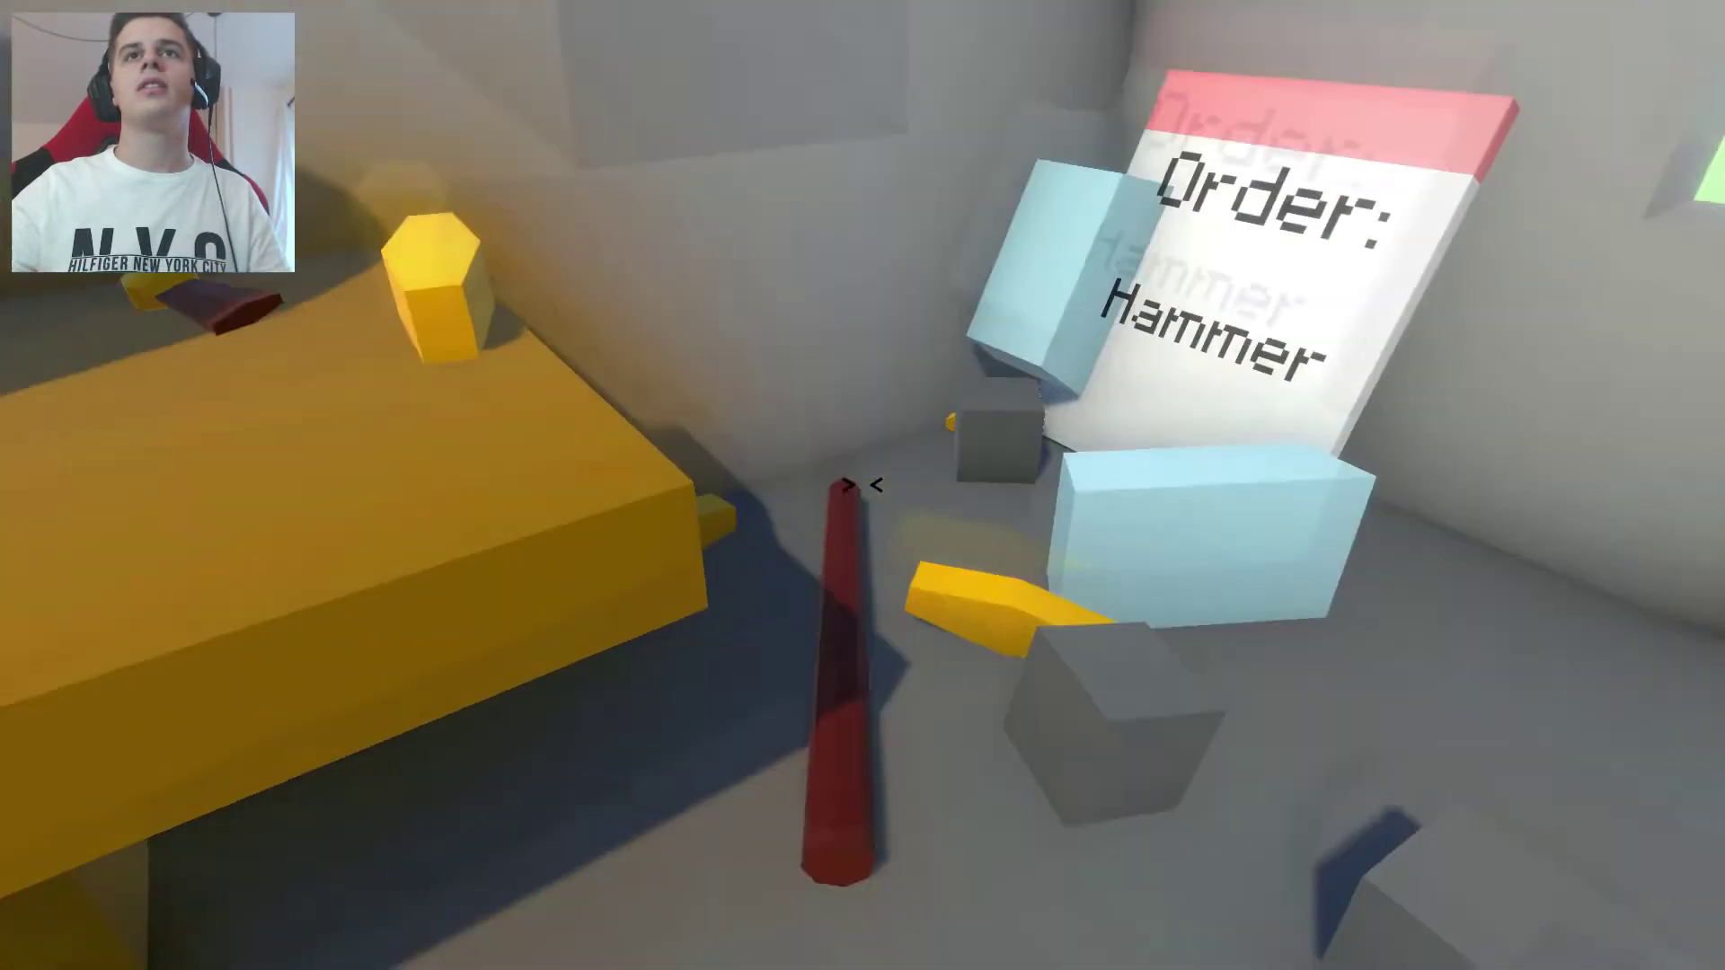
click(863, 486)
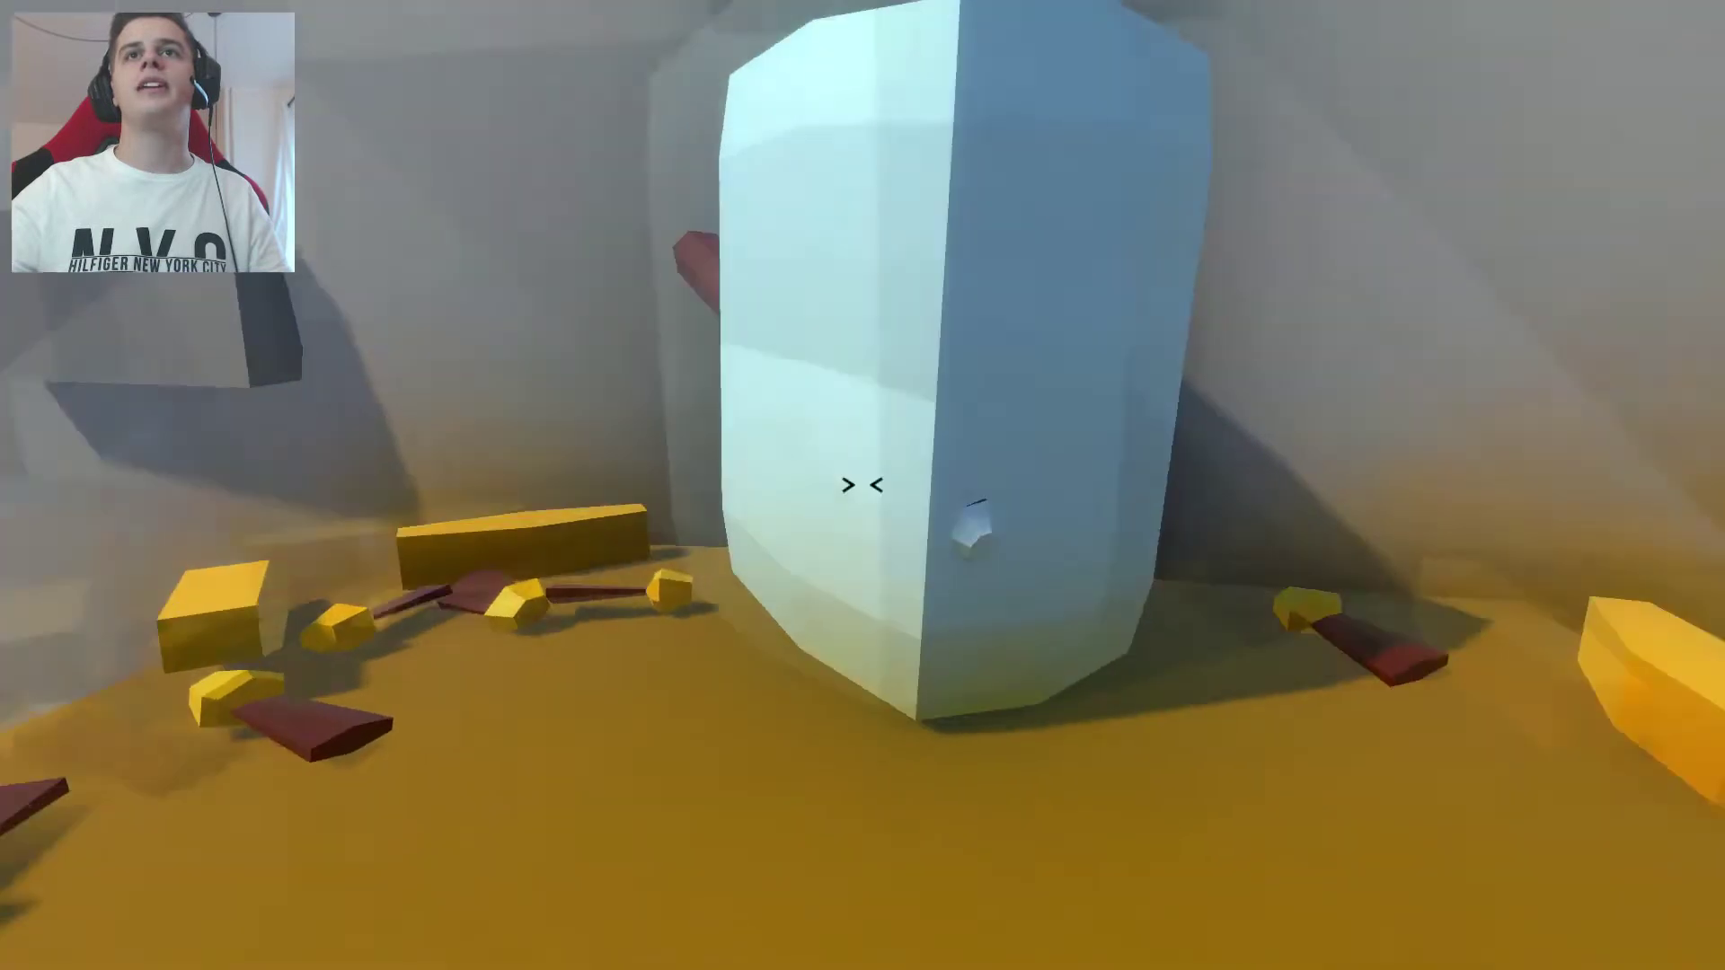
key(s)
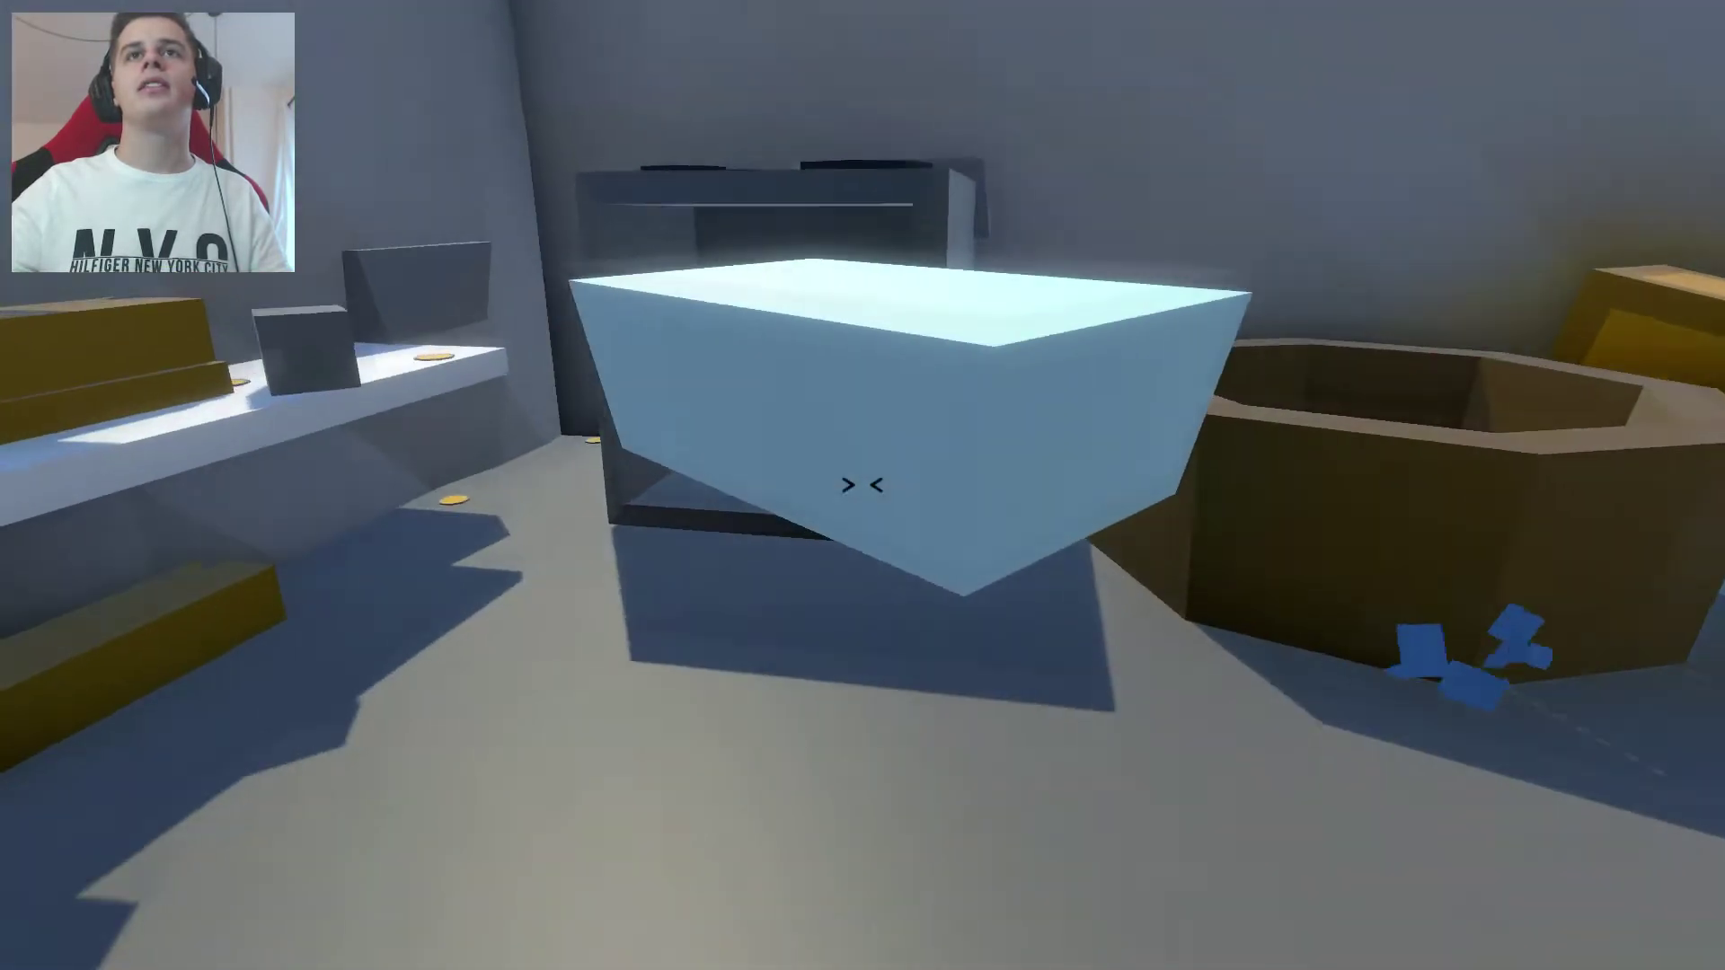
Toss the carried box onto the scrap pile and fling the light-blue block and yellow piece around.
click(864, 485)
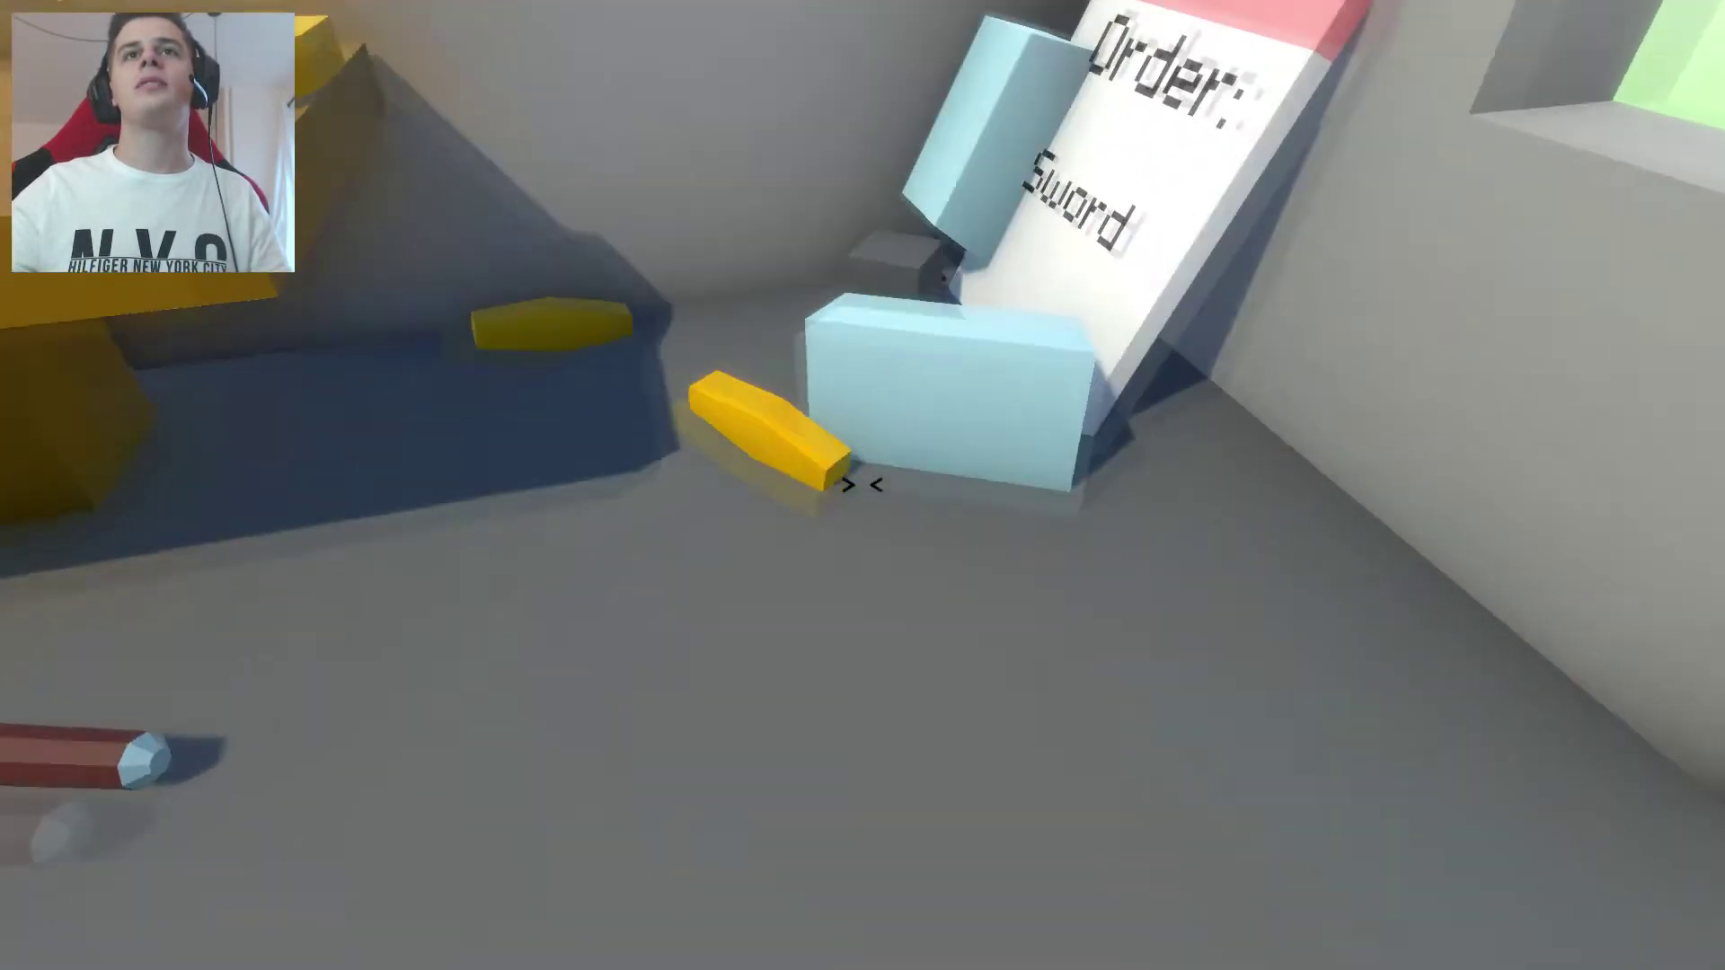
click(862, 486)
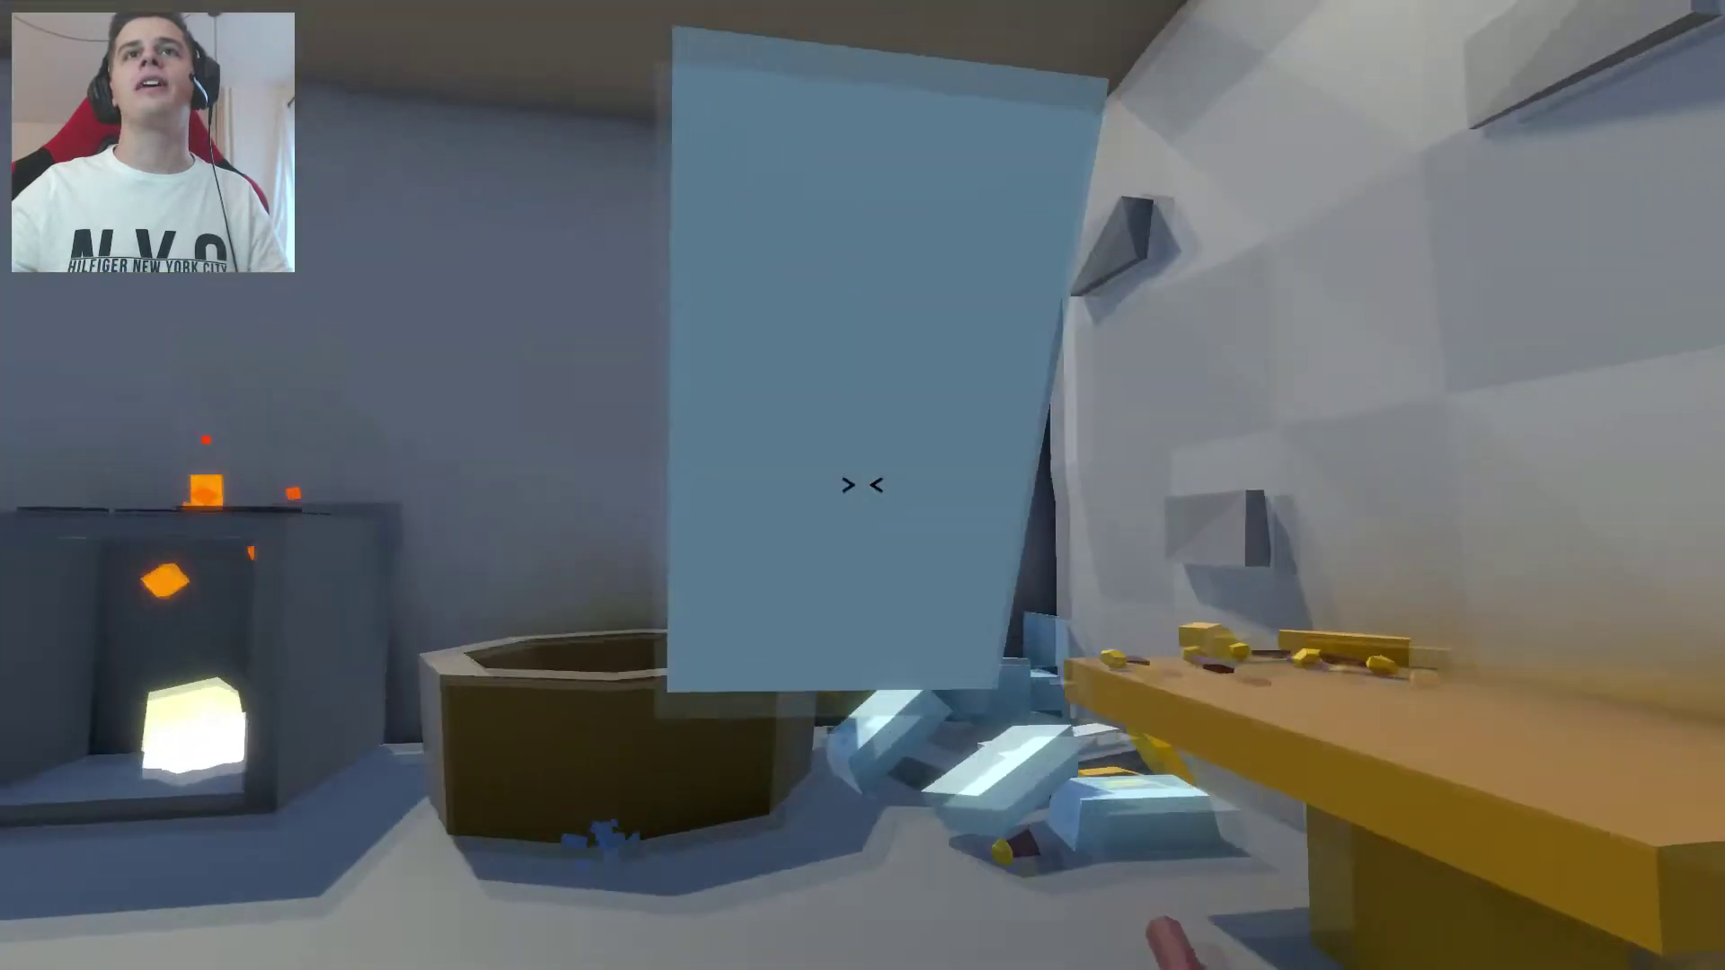
click(862, 487)
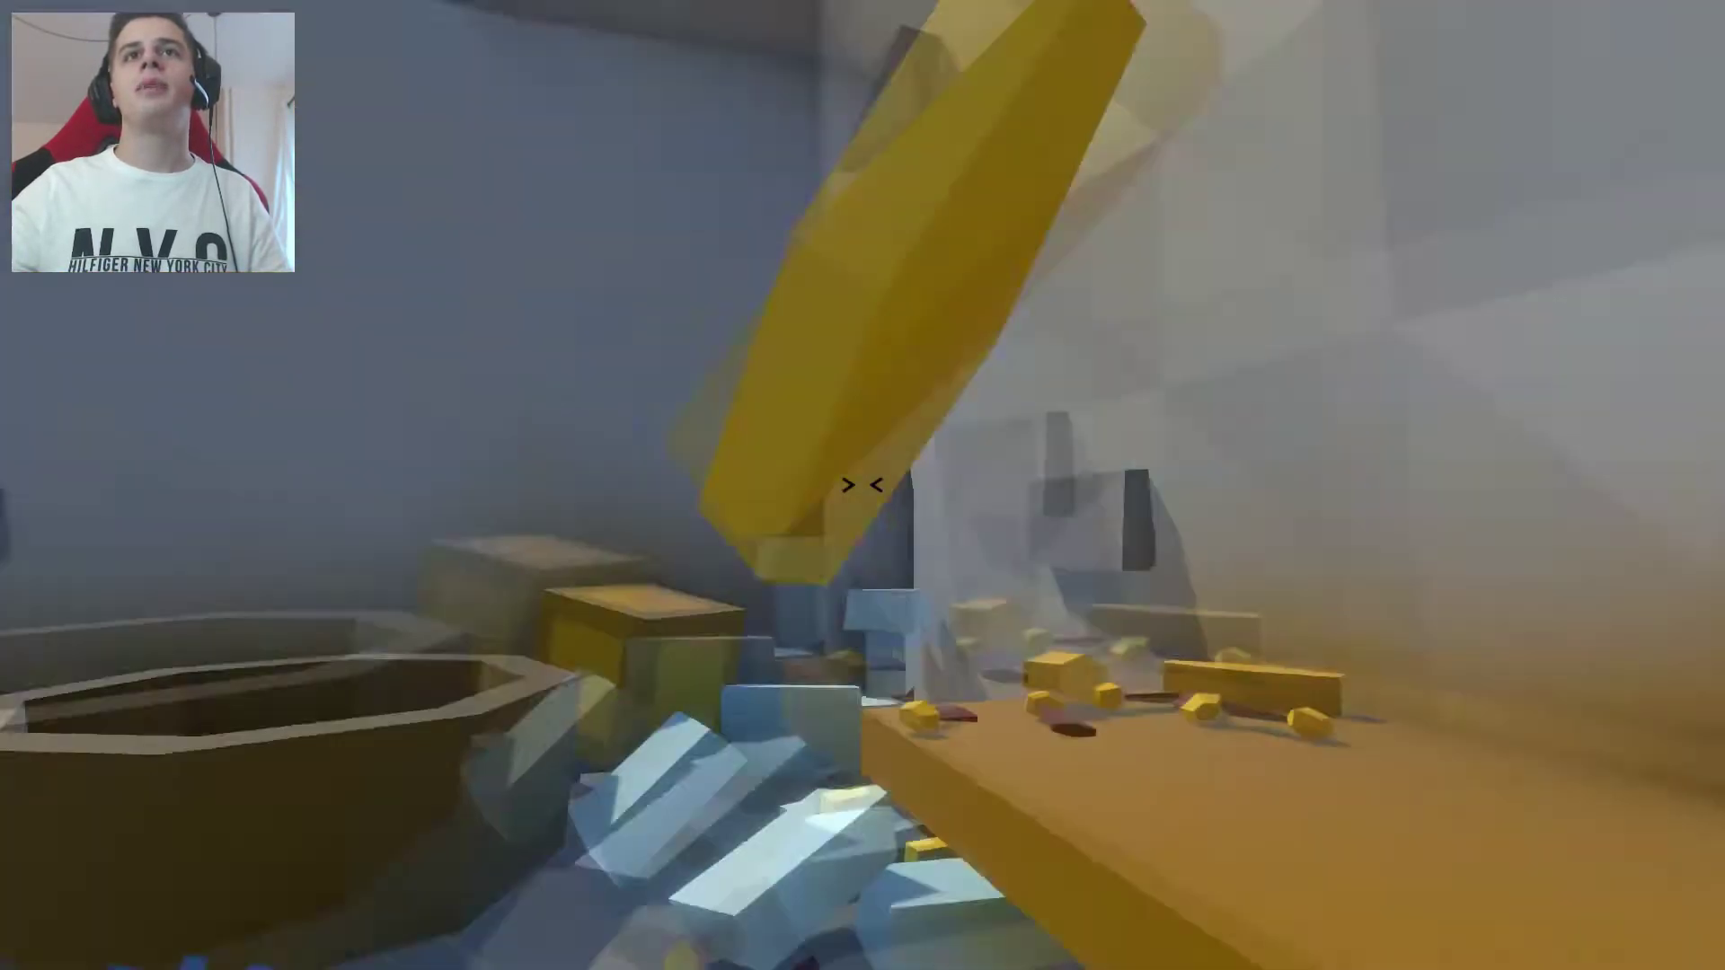
click(863, 487)
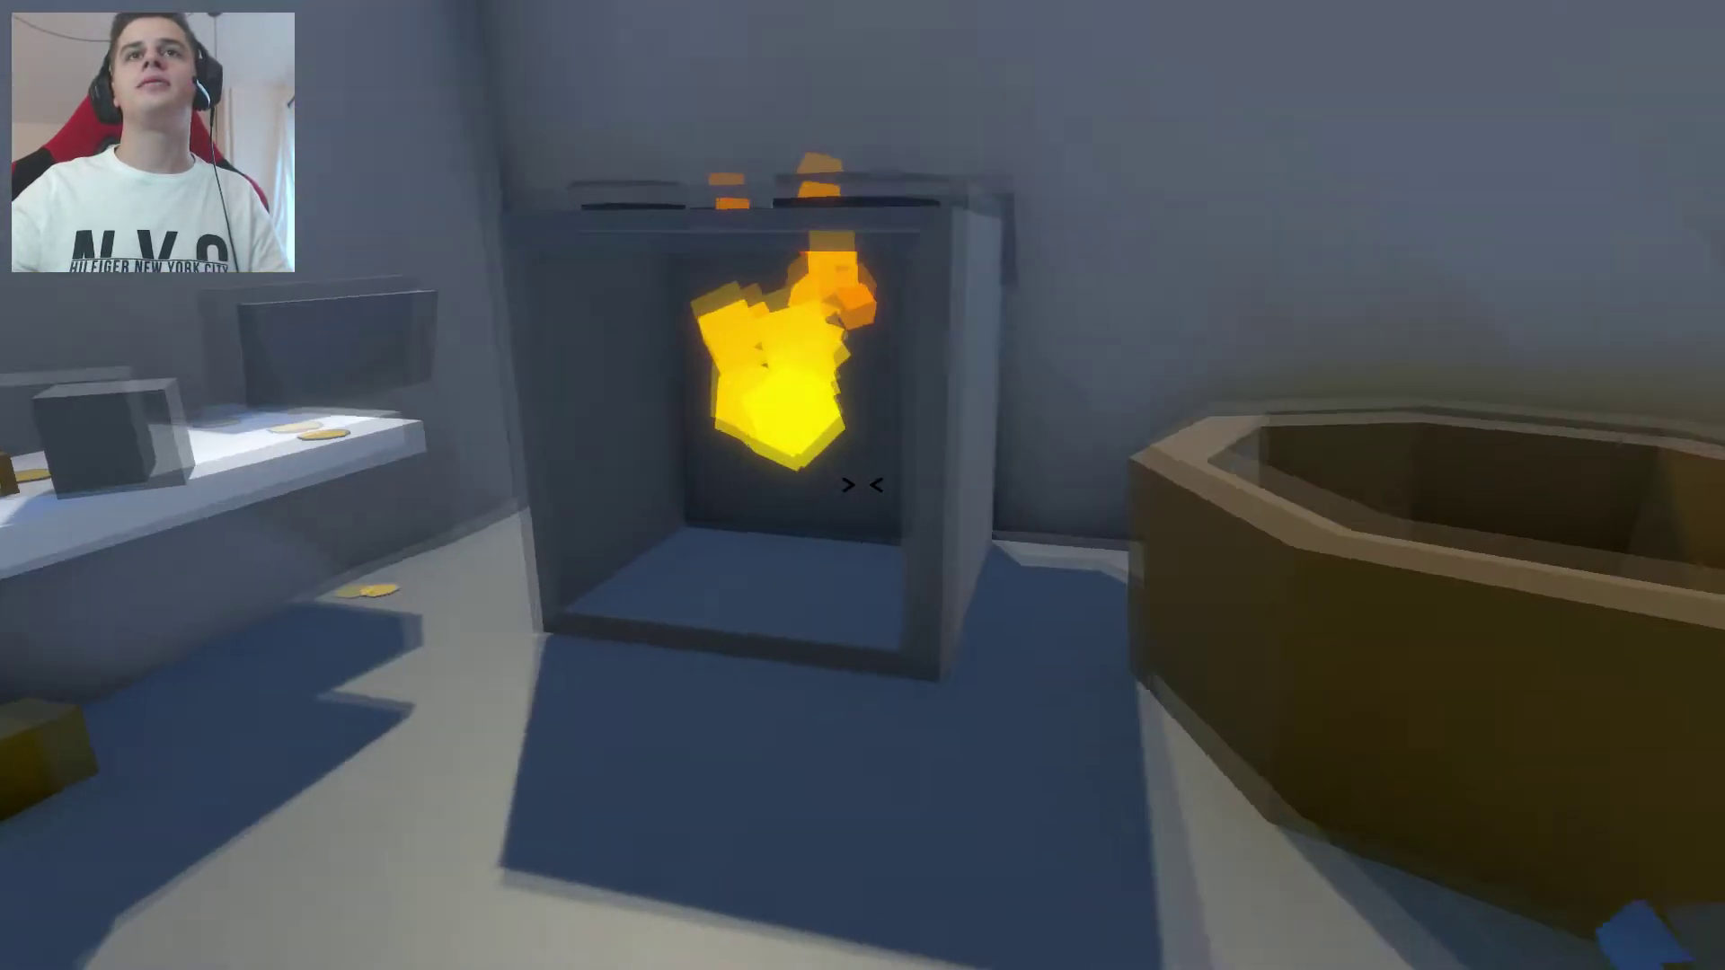
Drop a blue plate from the debris into the furnace fire and pick up the red stick.
key(w)
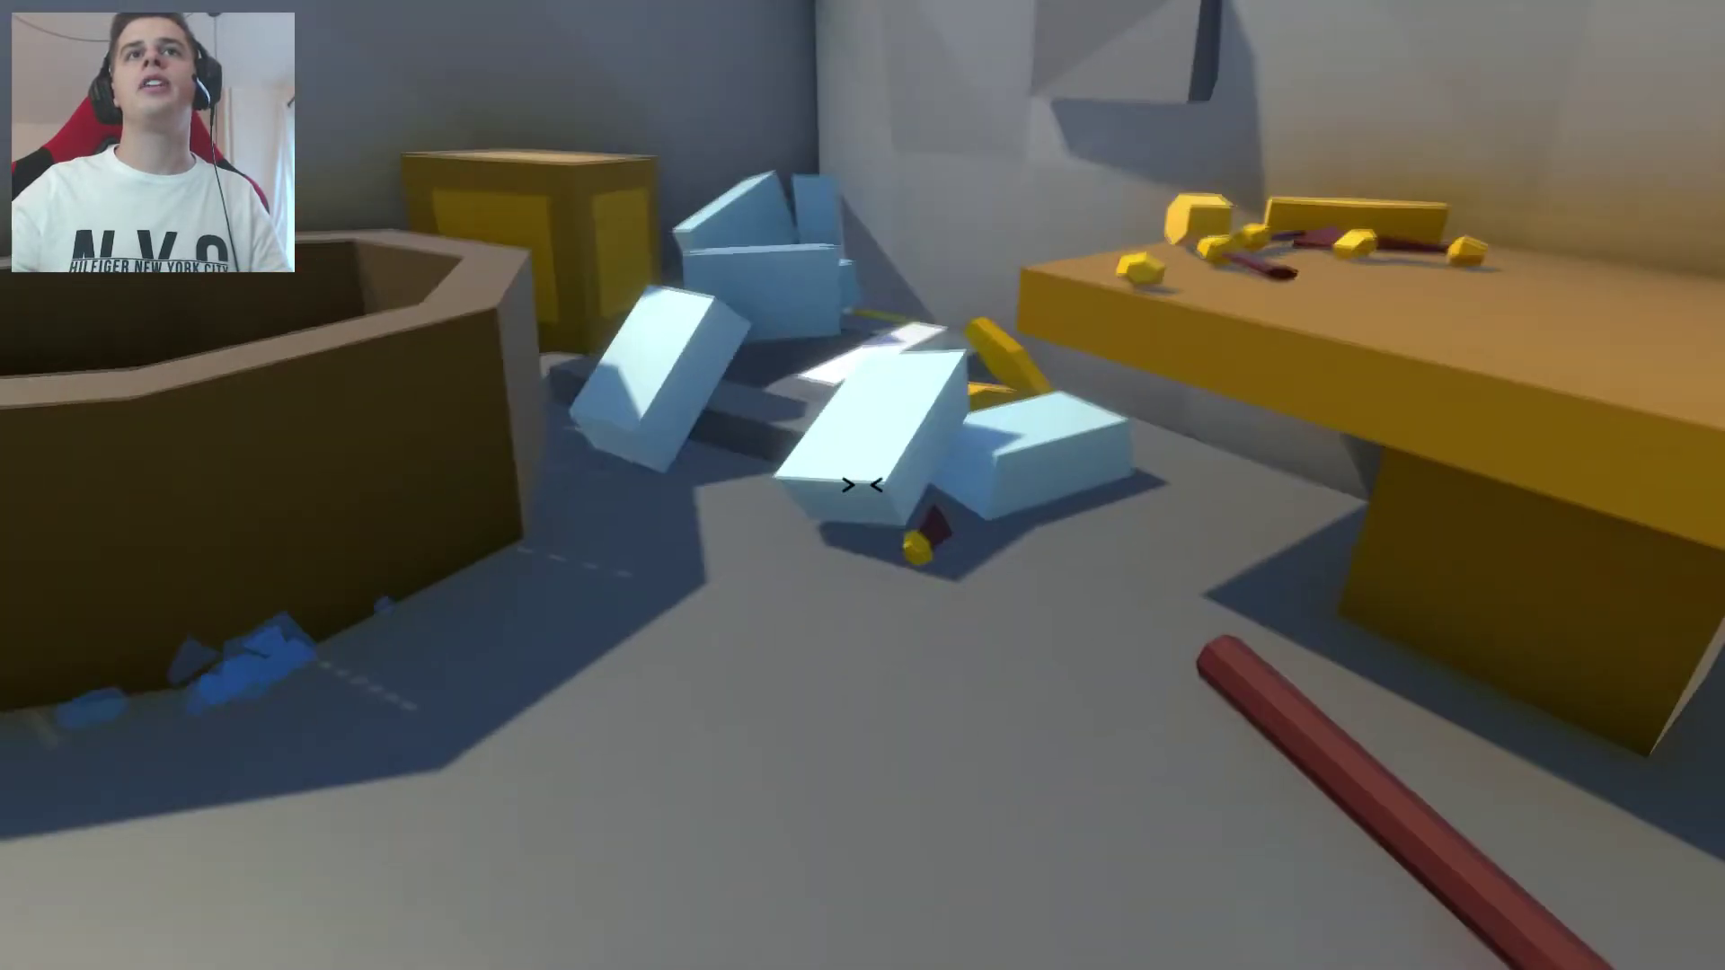
click(864, 486)
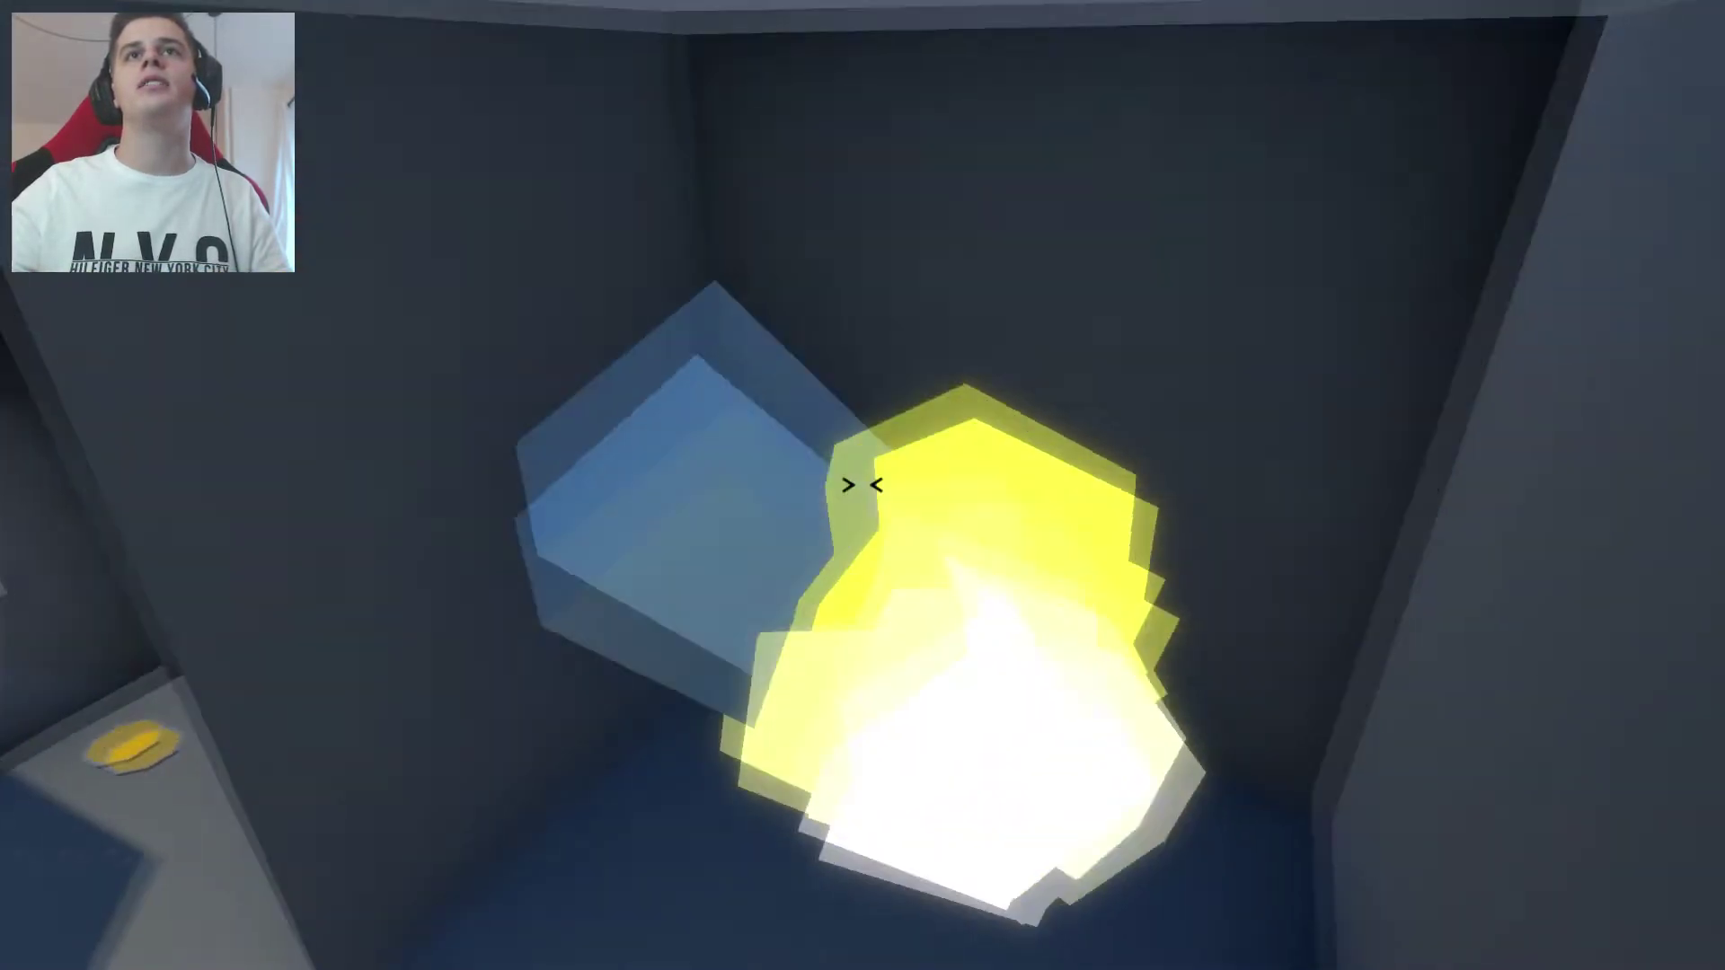
click(863, 486)
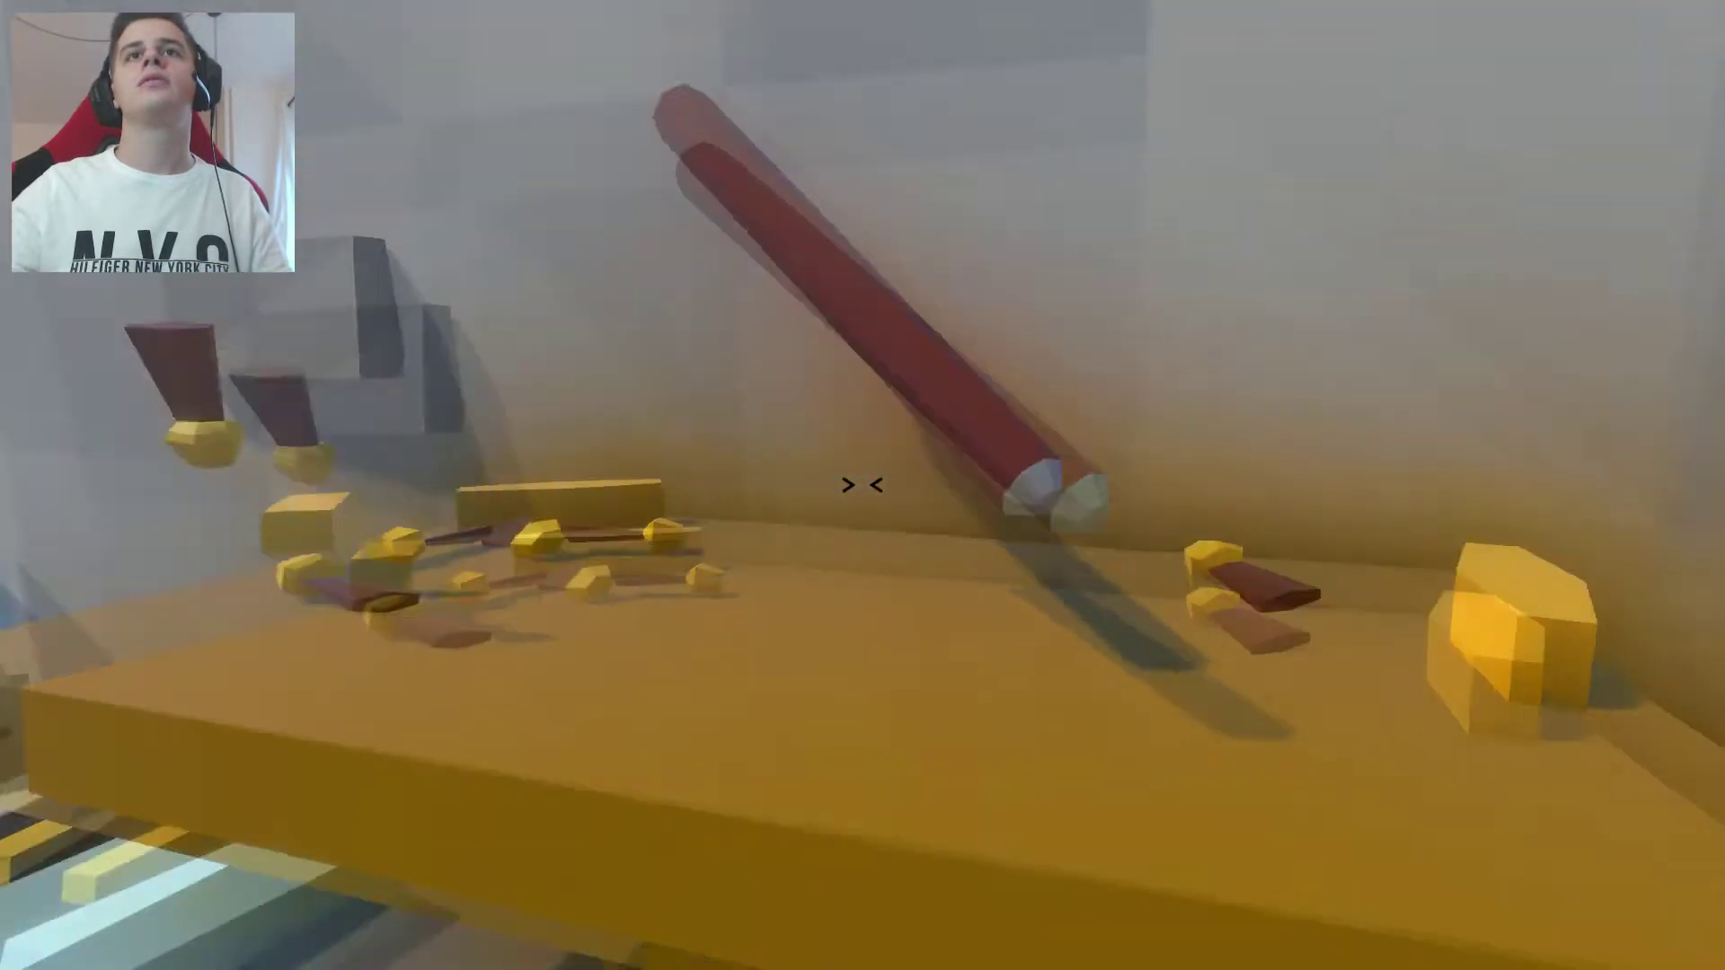
click(863, 486)
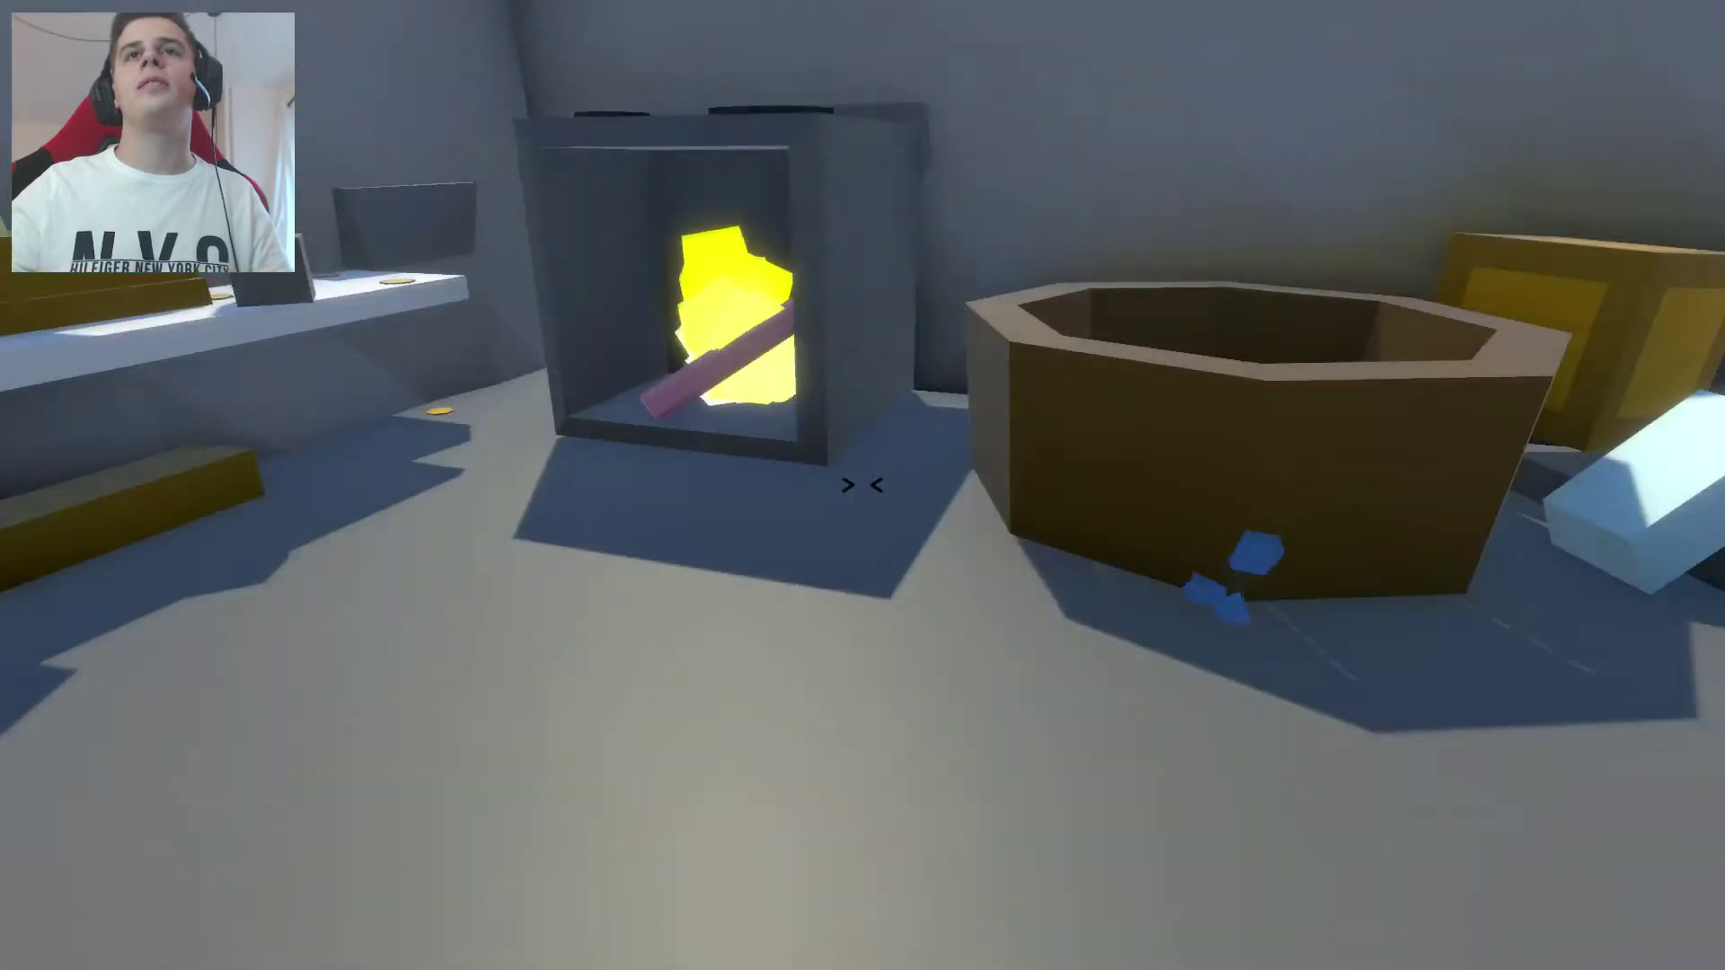
Cool the hot blade in the bin, finish the sword on the table, and deliver it.
click(862, 486)
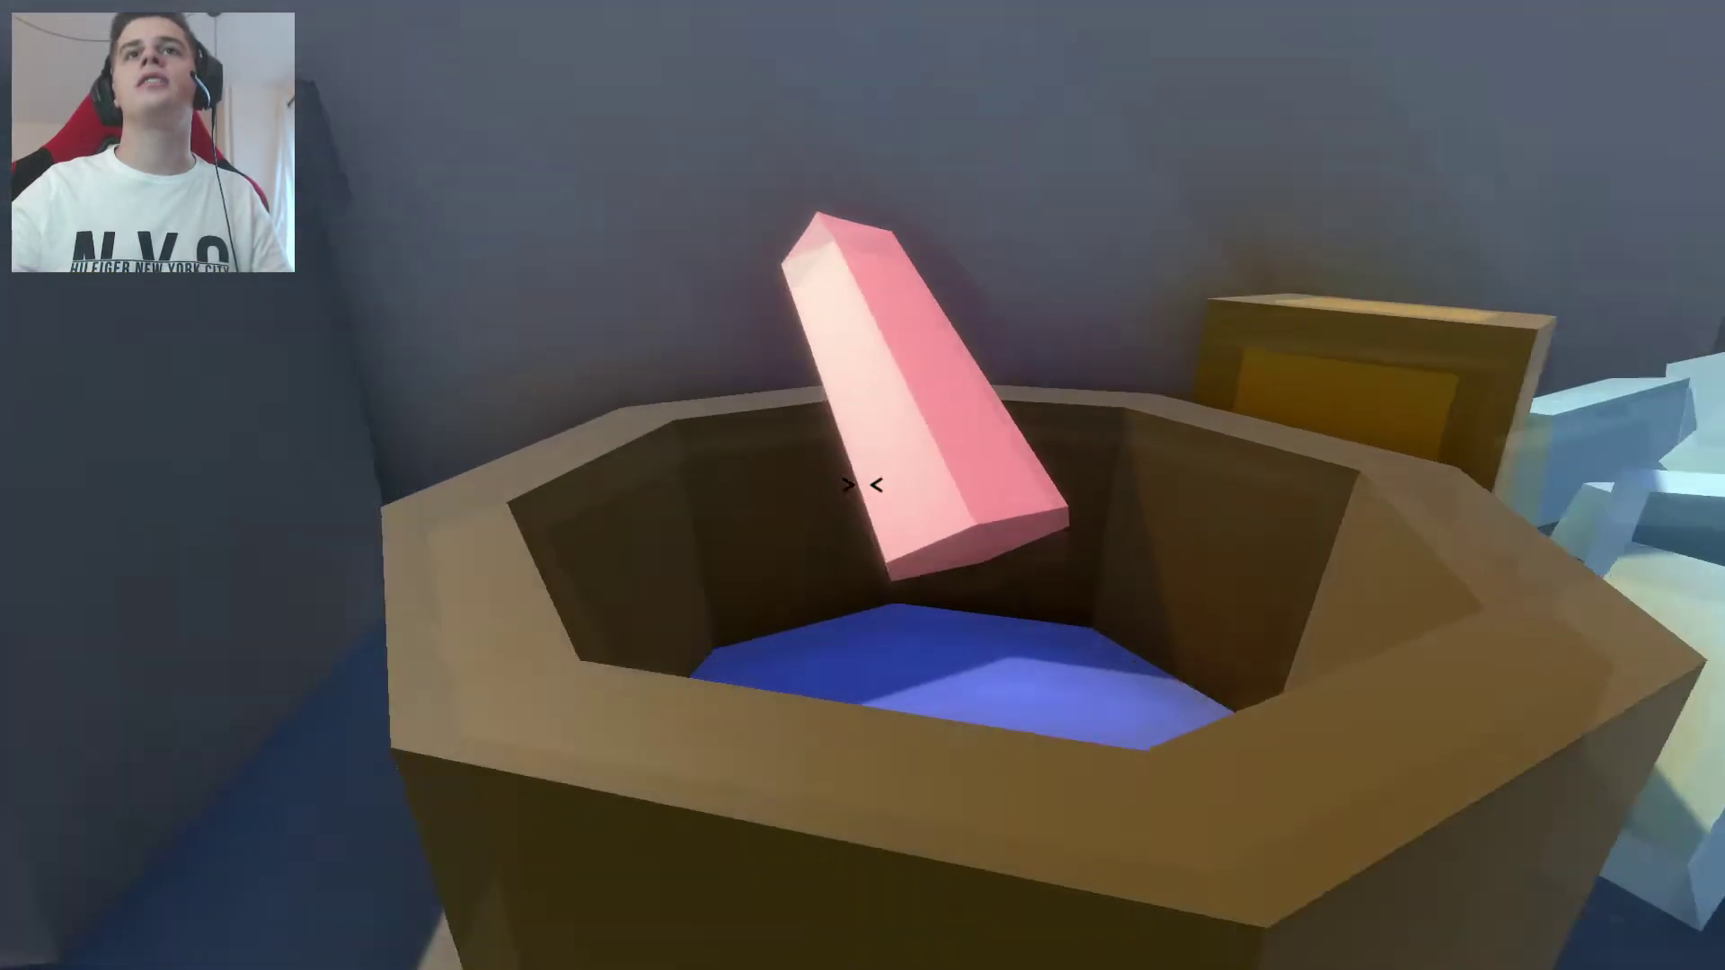
click(864, 485)
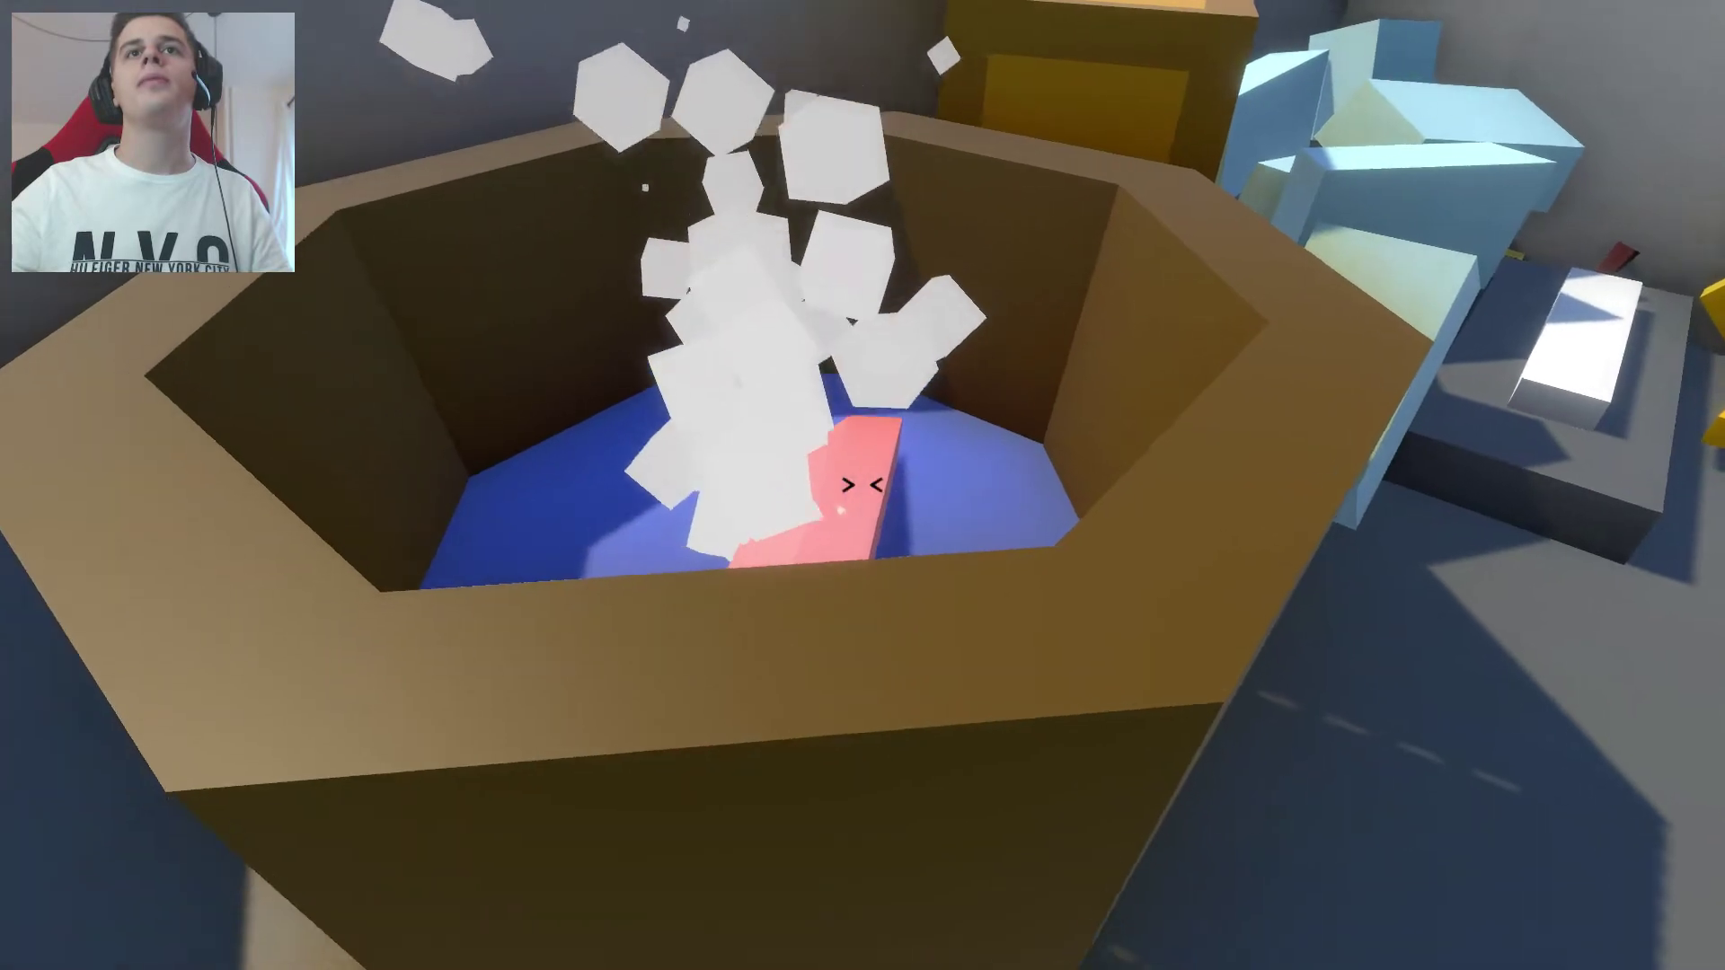
click(864, 485)
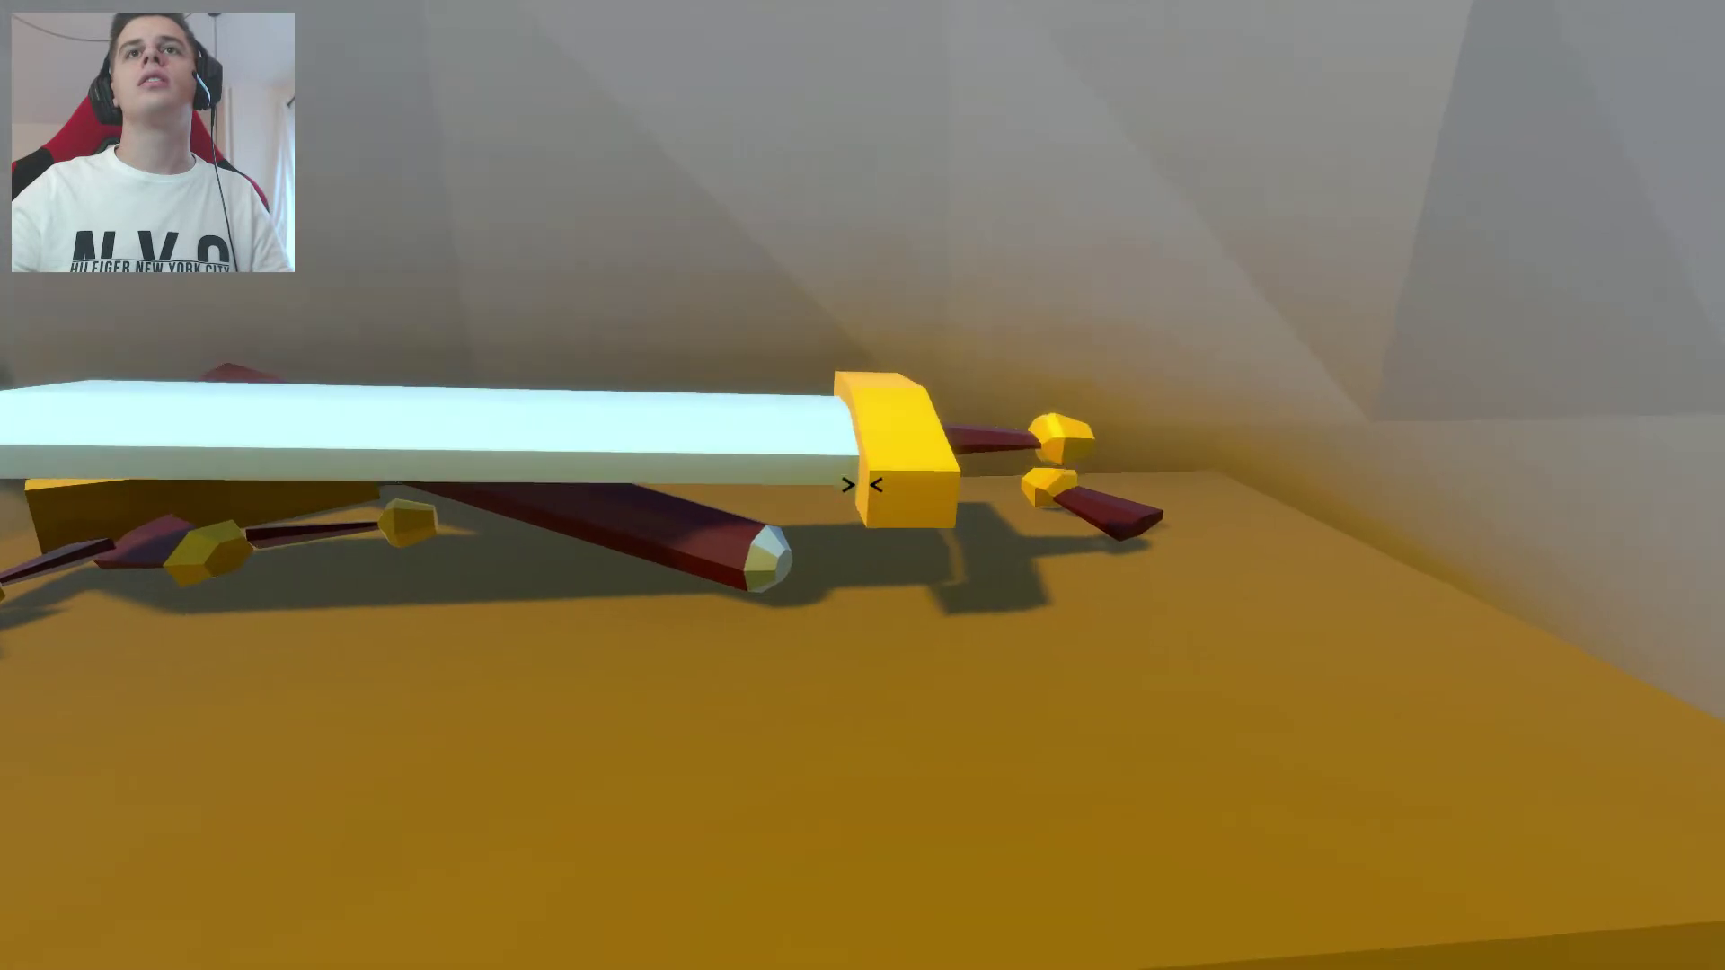
click(864, 486)
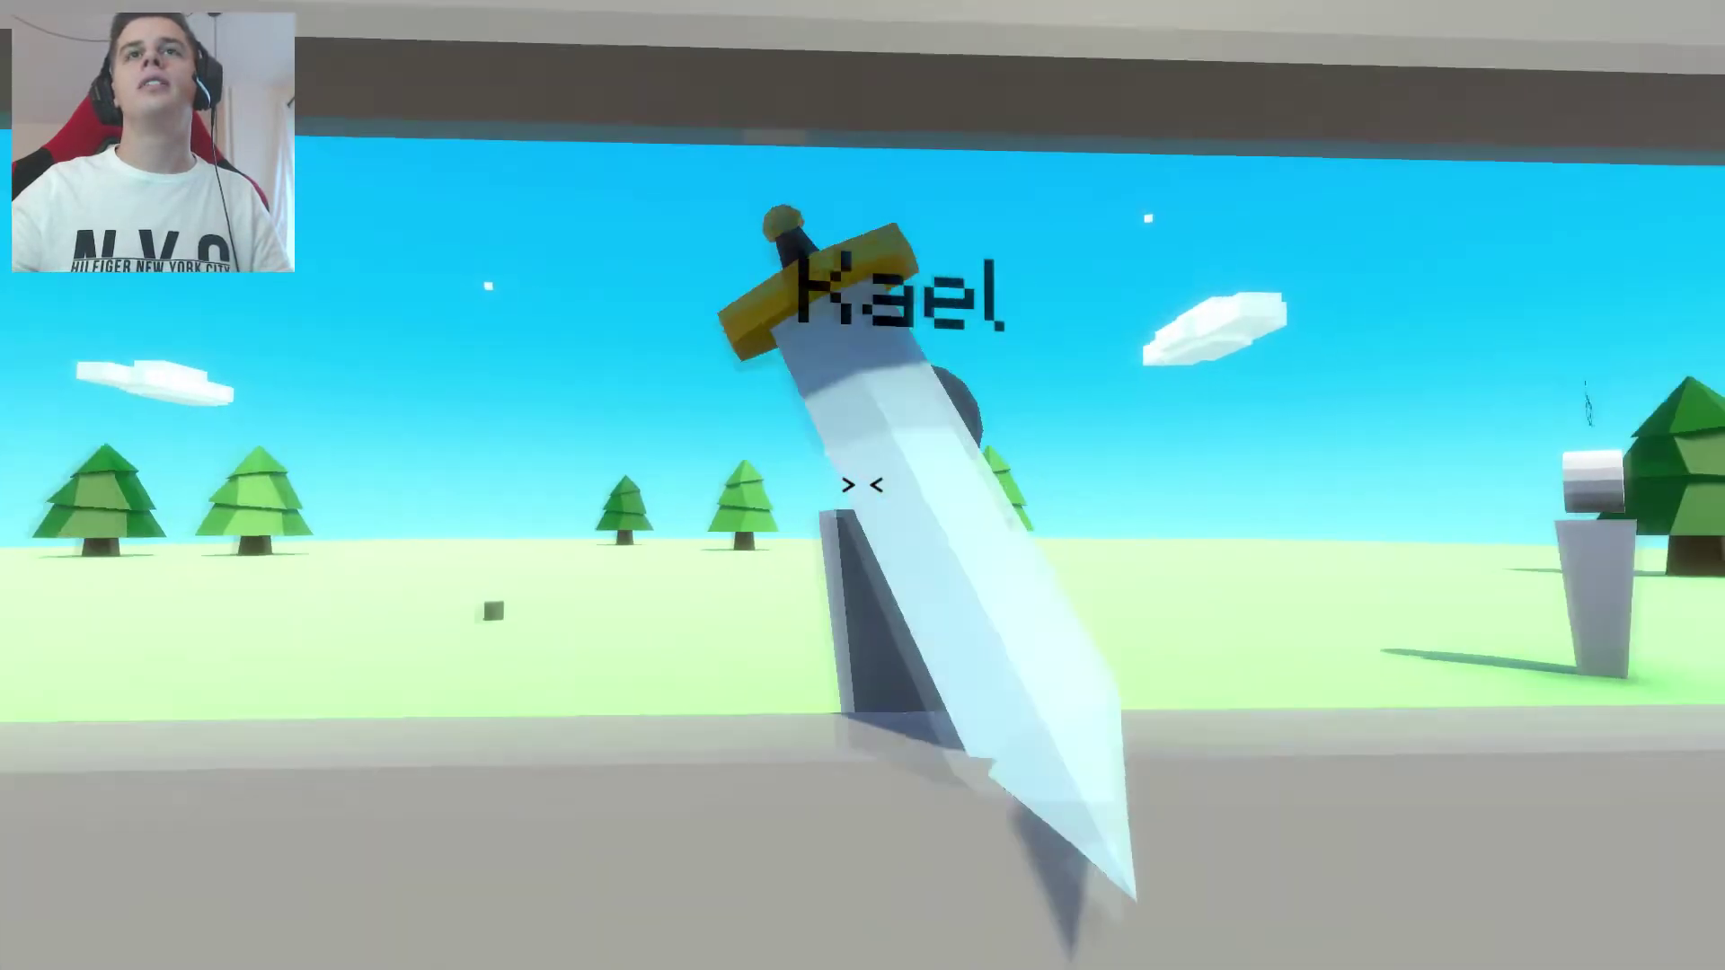
click(863, 486)
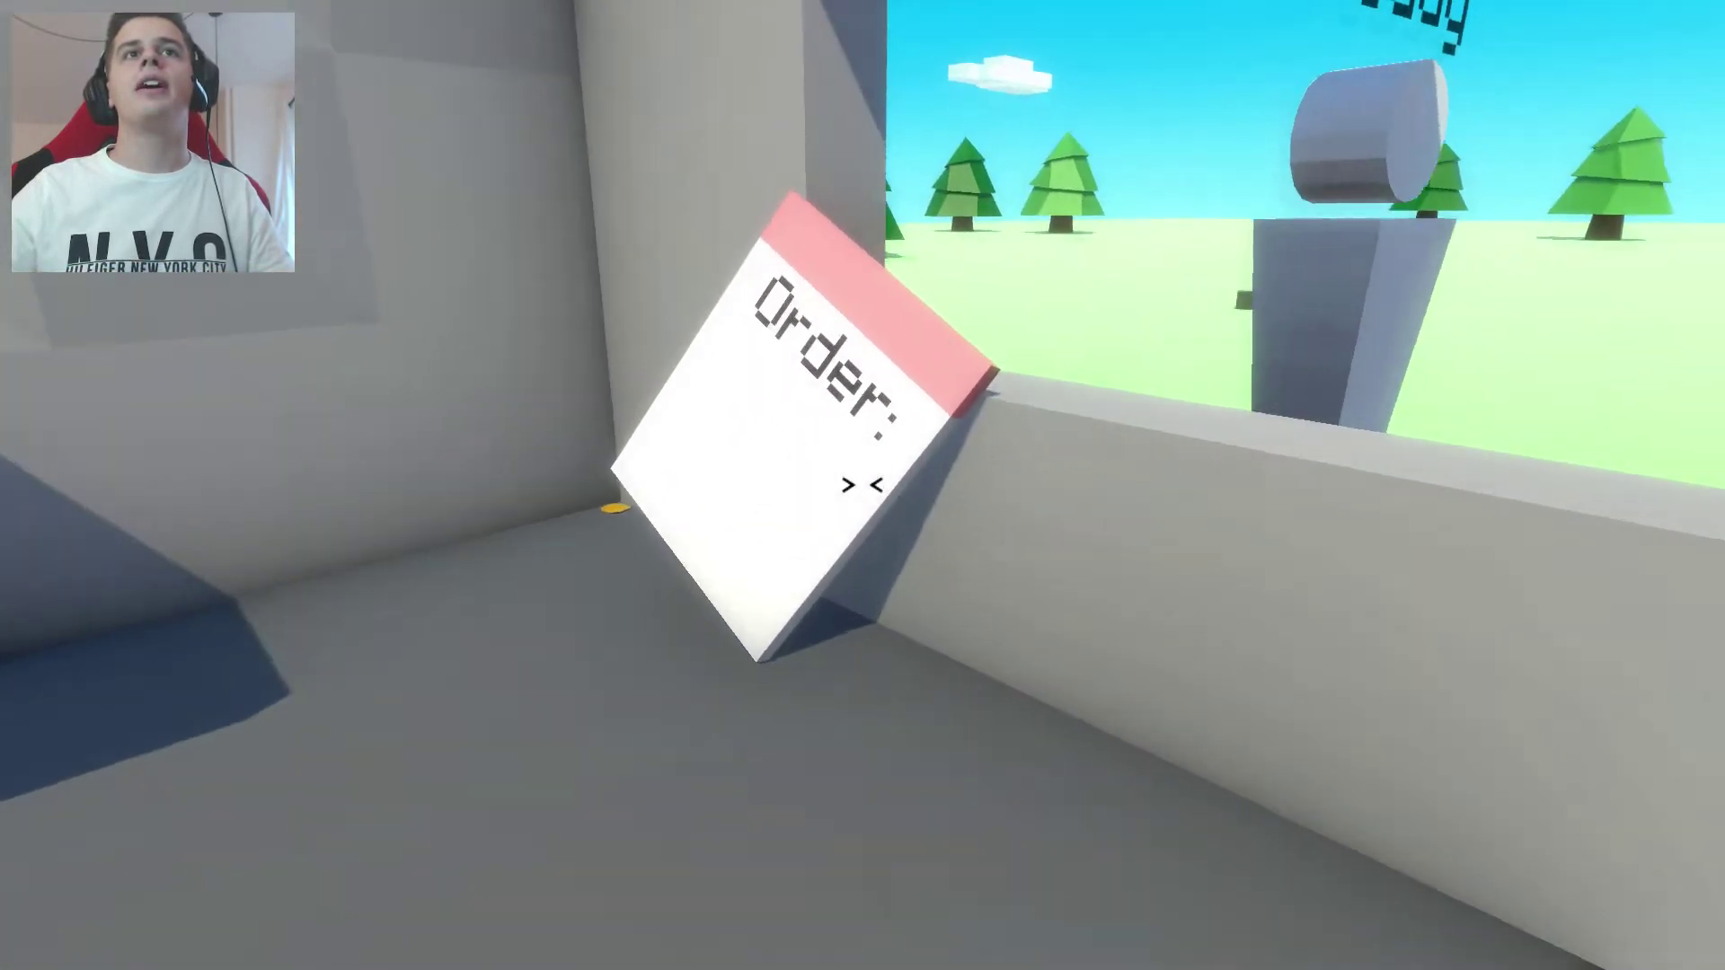
Read Freddy's hammer order note and carry the hot metal to the water tank.
click(863, 486)
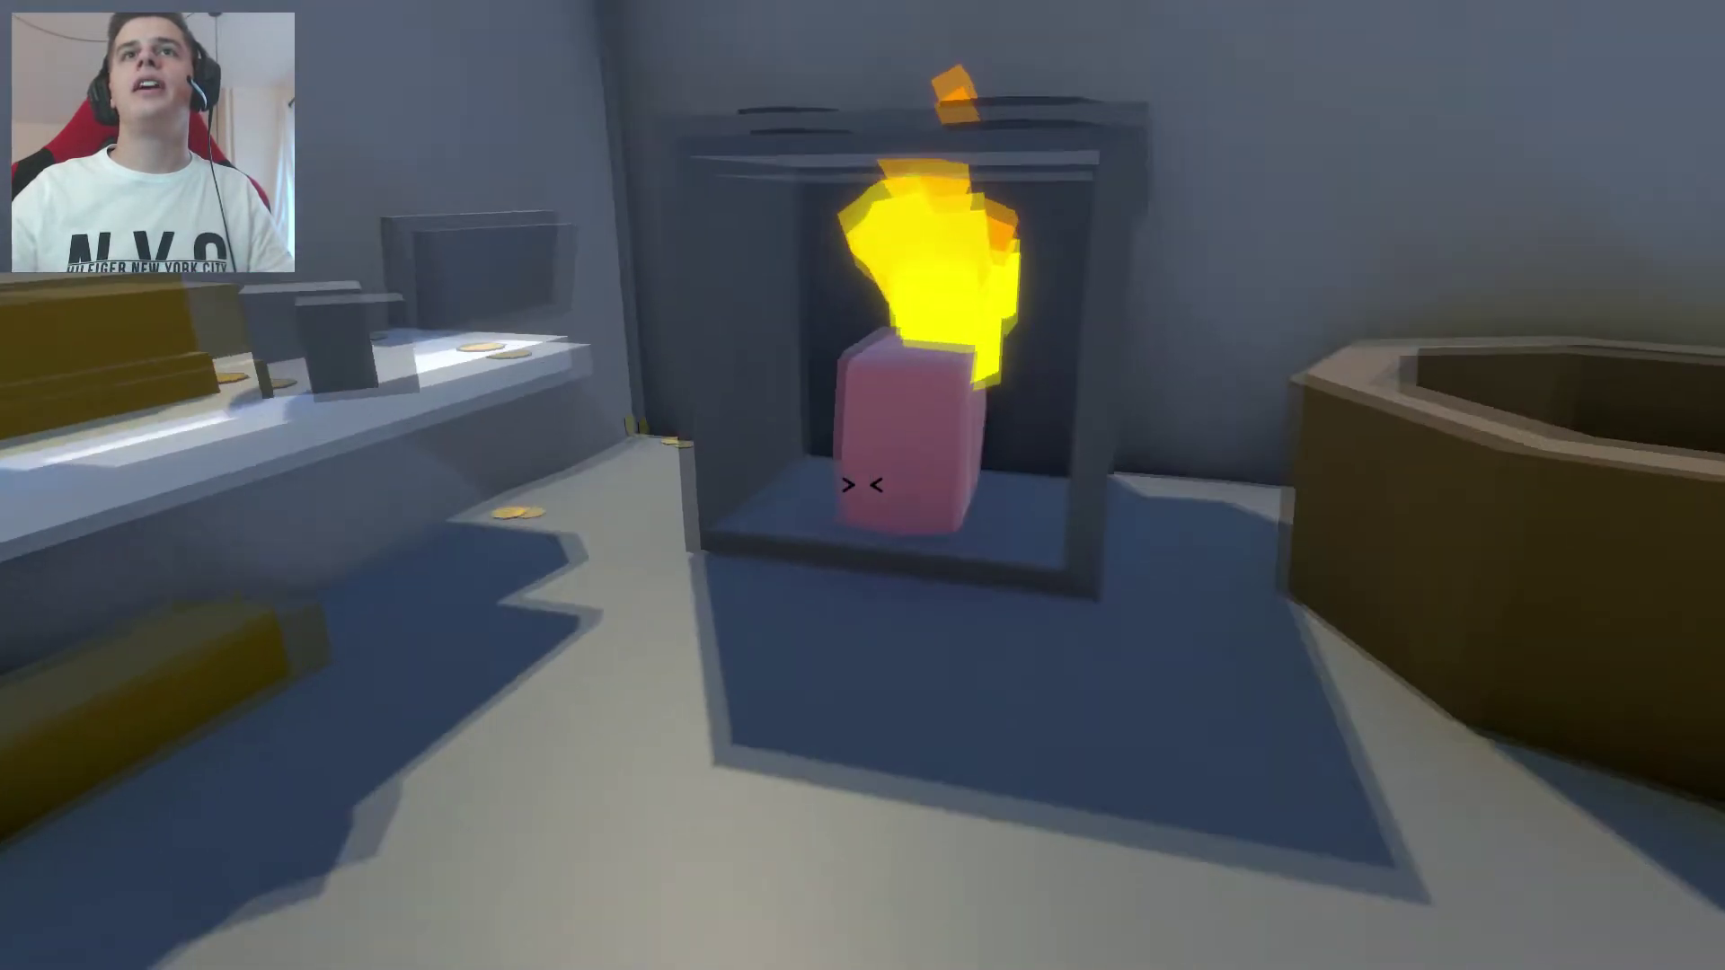
drag(863, 485, 862, 485)
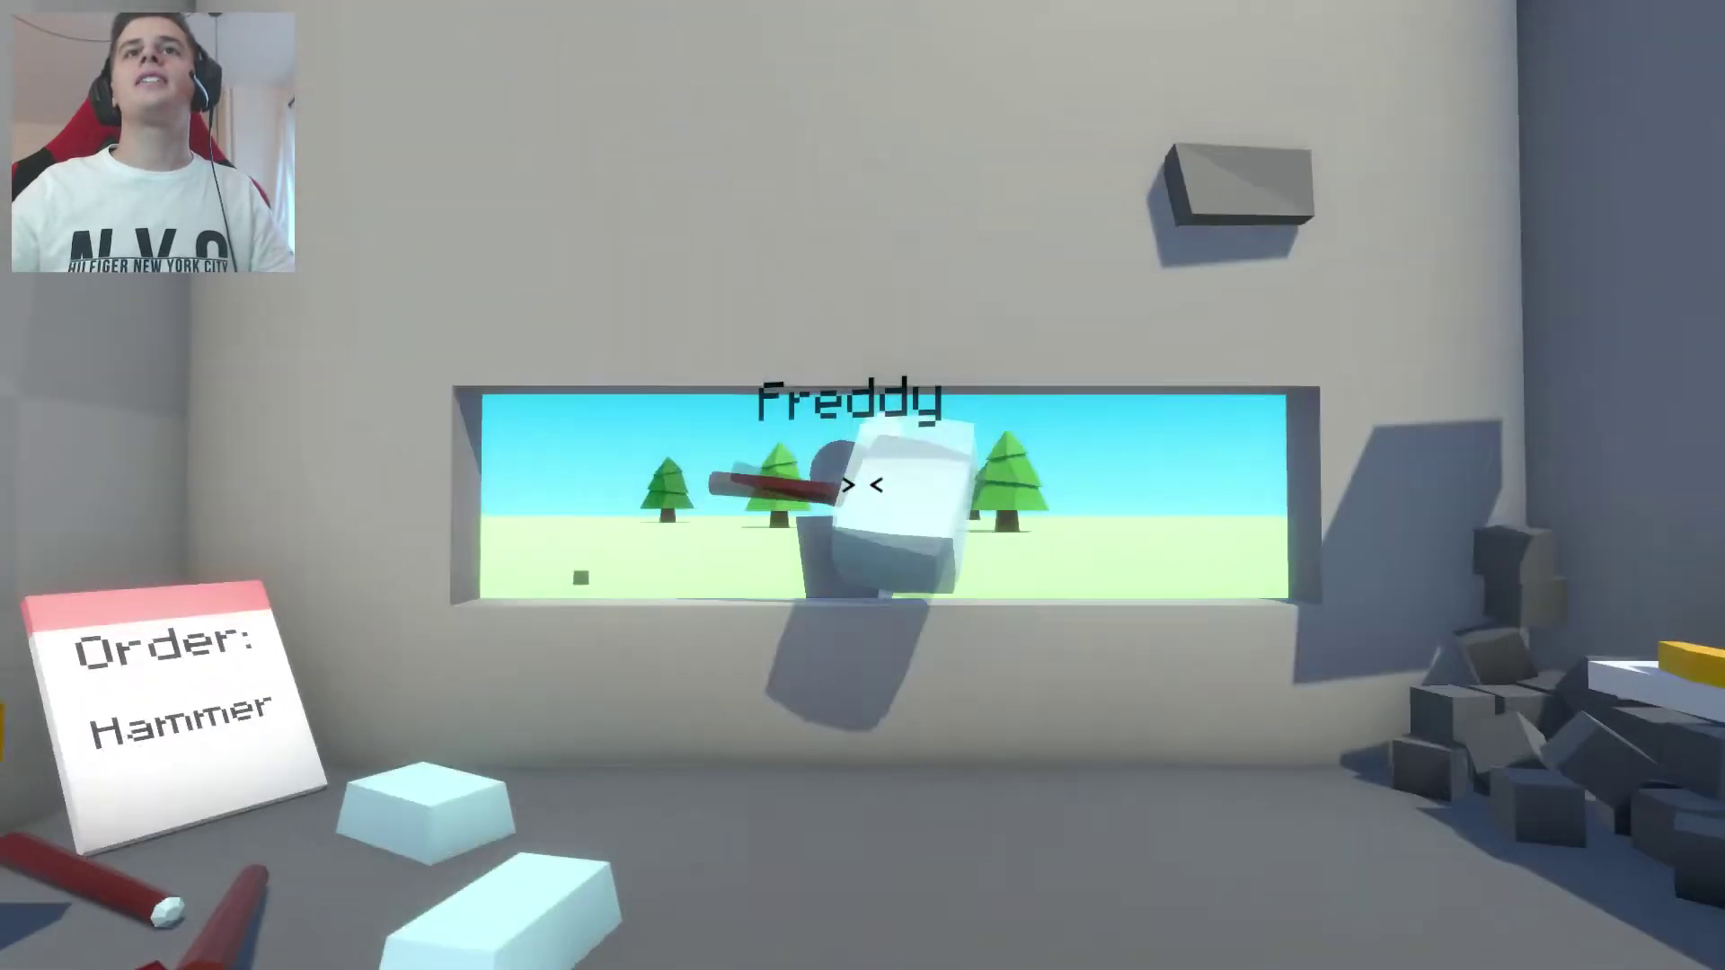
Hand over the hammer, then toss two spare sticks and the order note out the window.
click(863, 485)
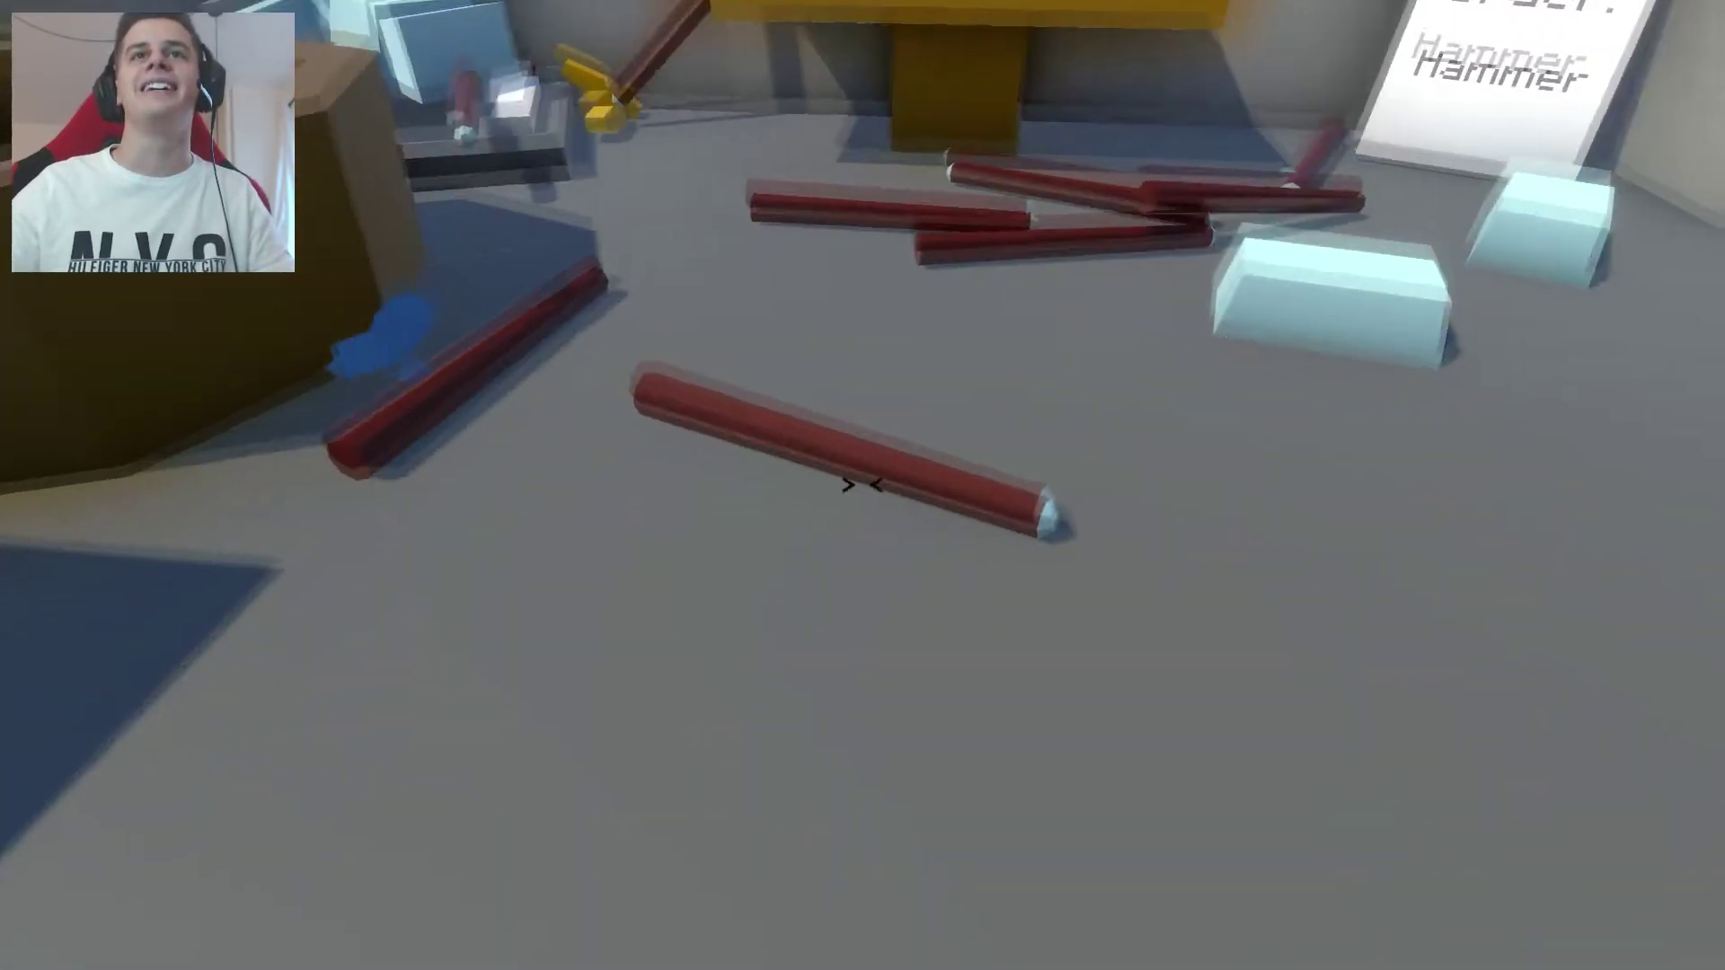
click(862, 485)
click(863, 486)
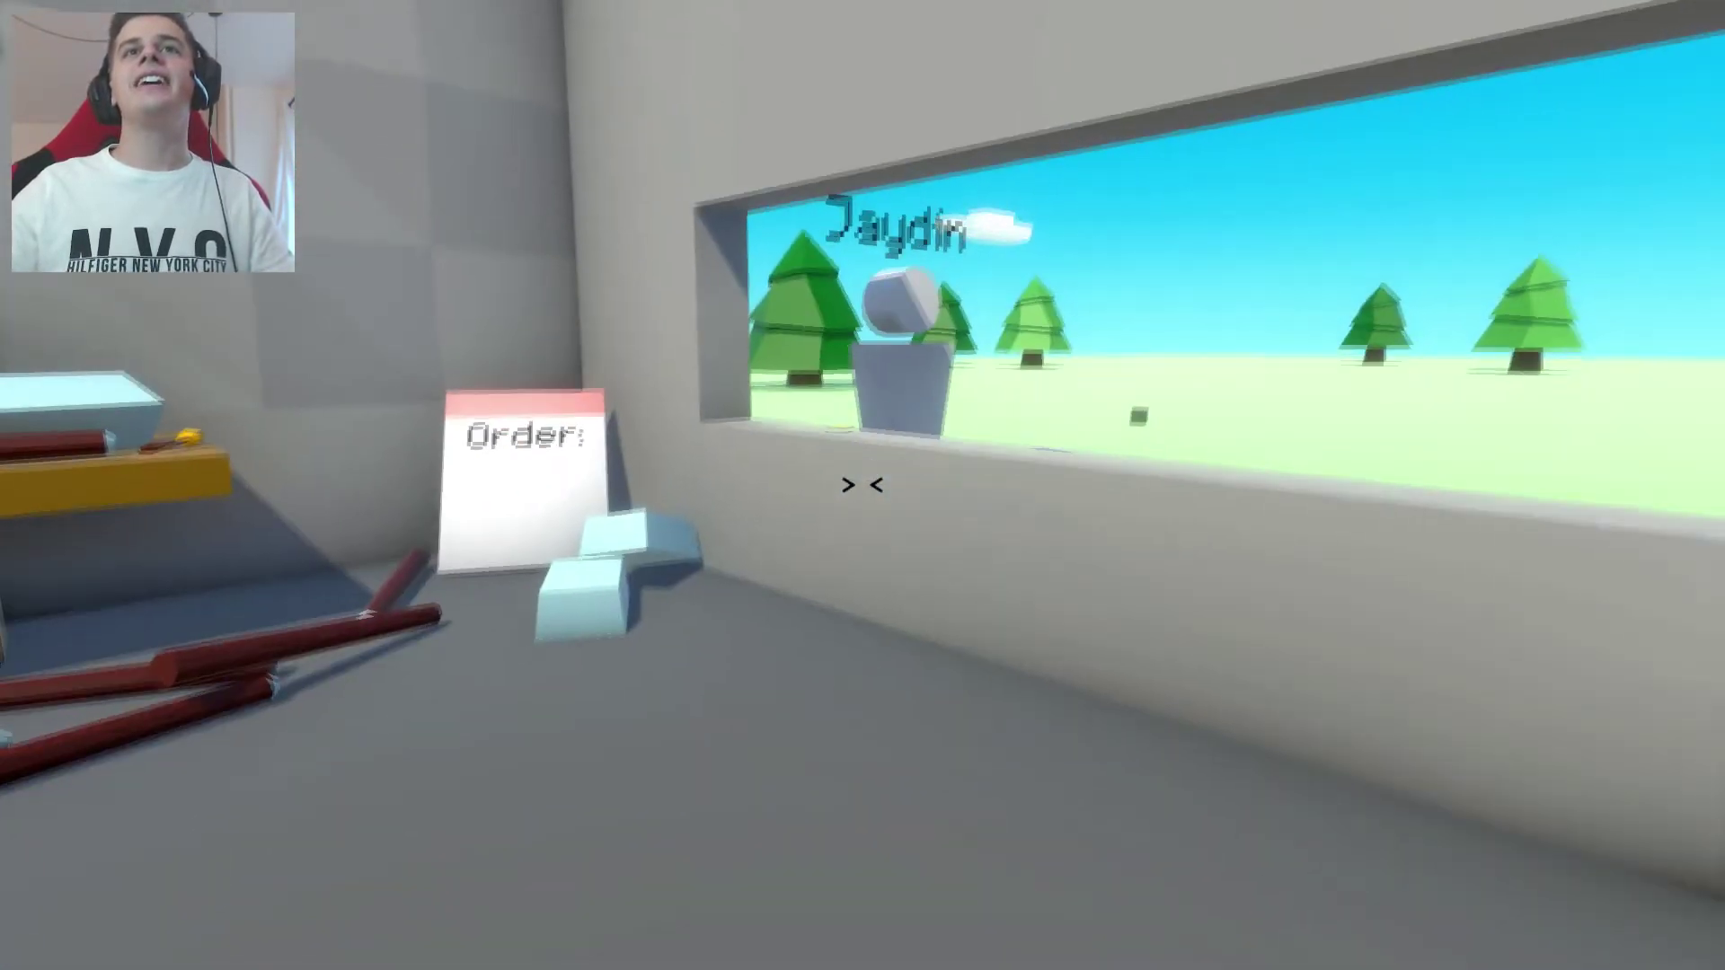
click(863, 485)
click(863, 485)
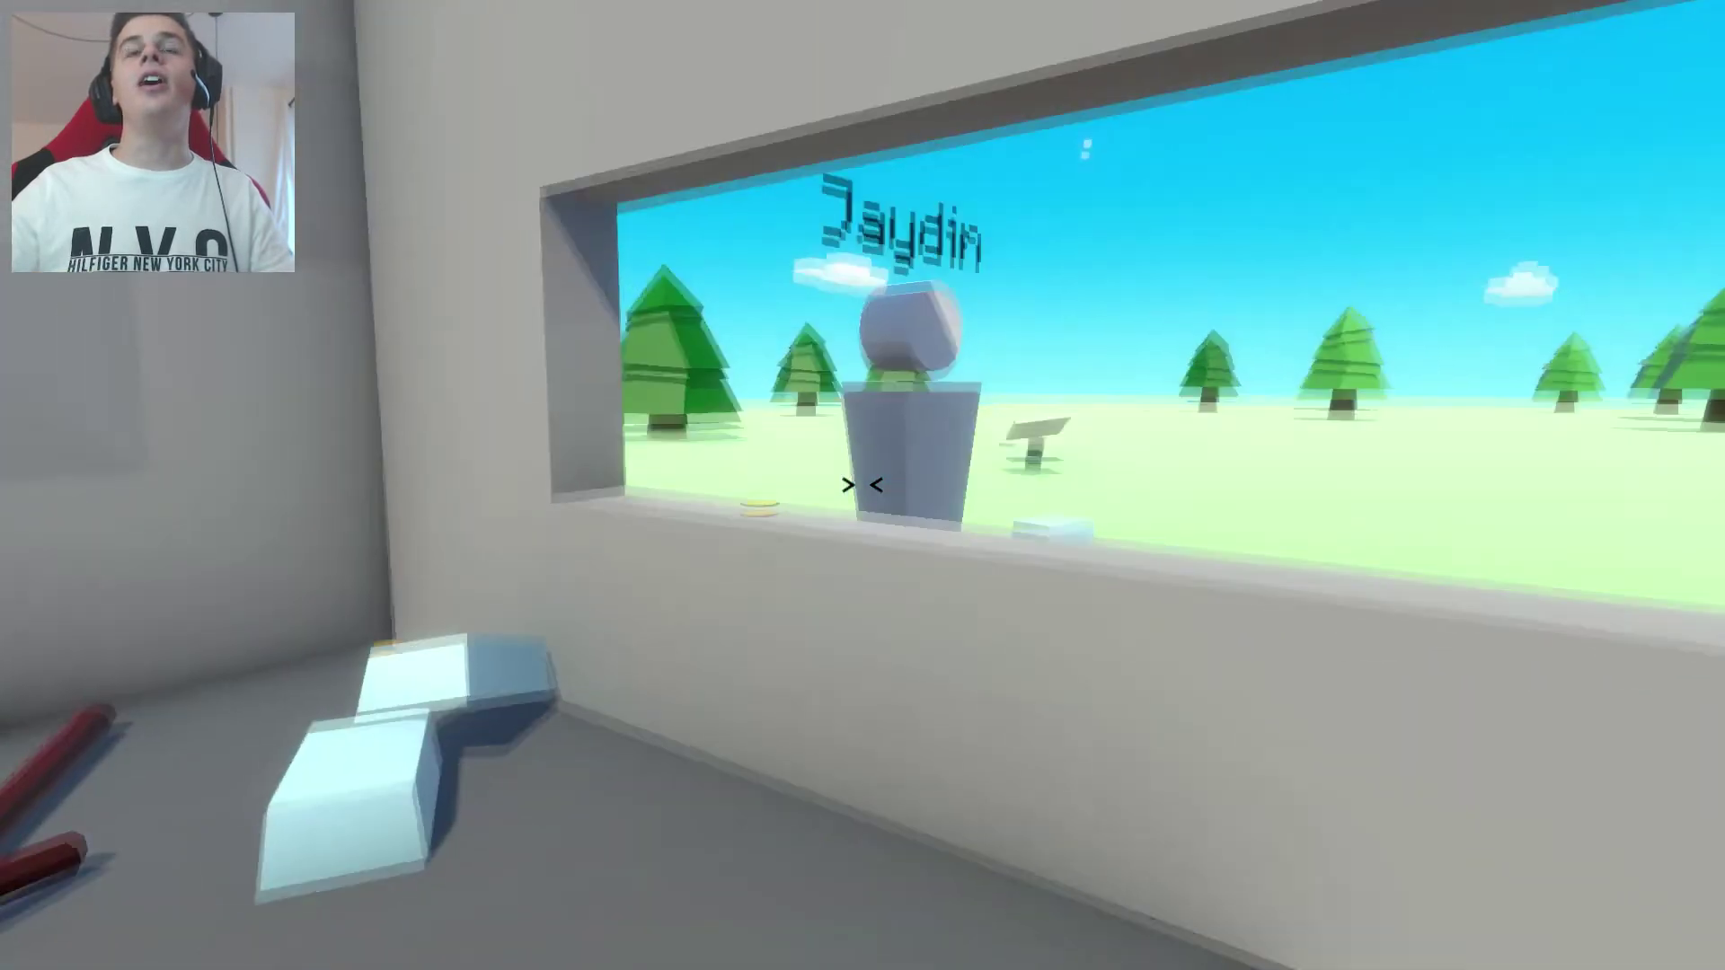
Go outside, knock the customer over with a thrown block, and collect the coins.
key(w)
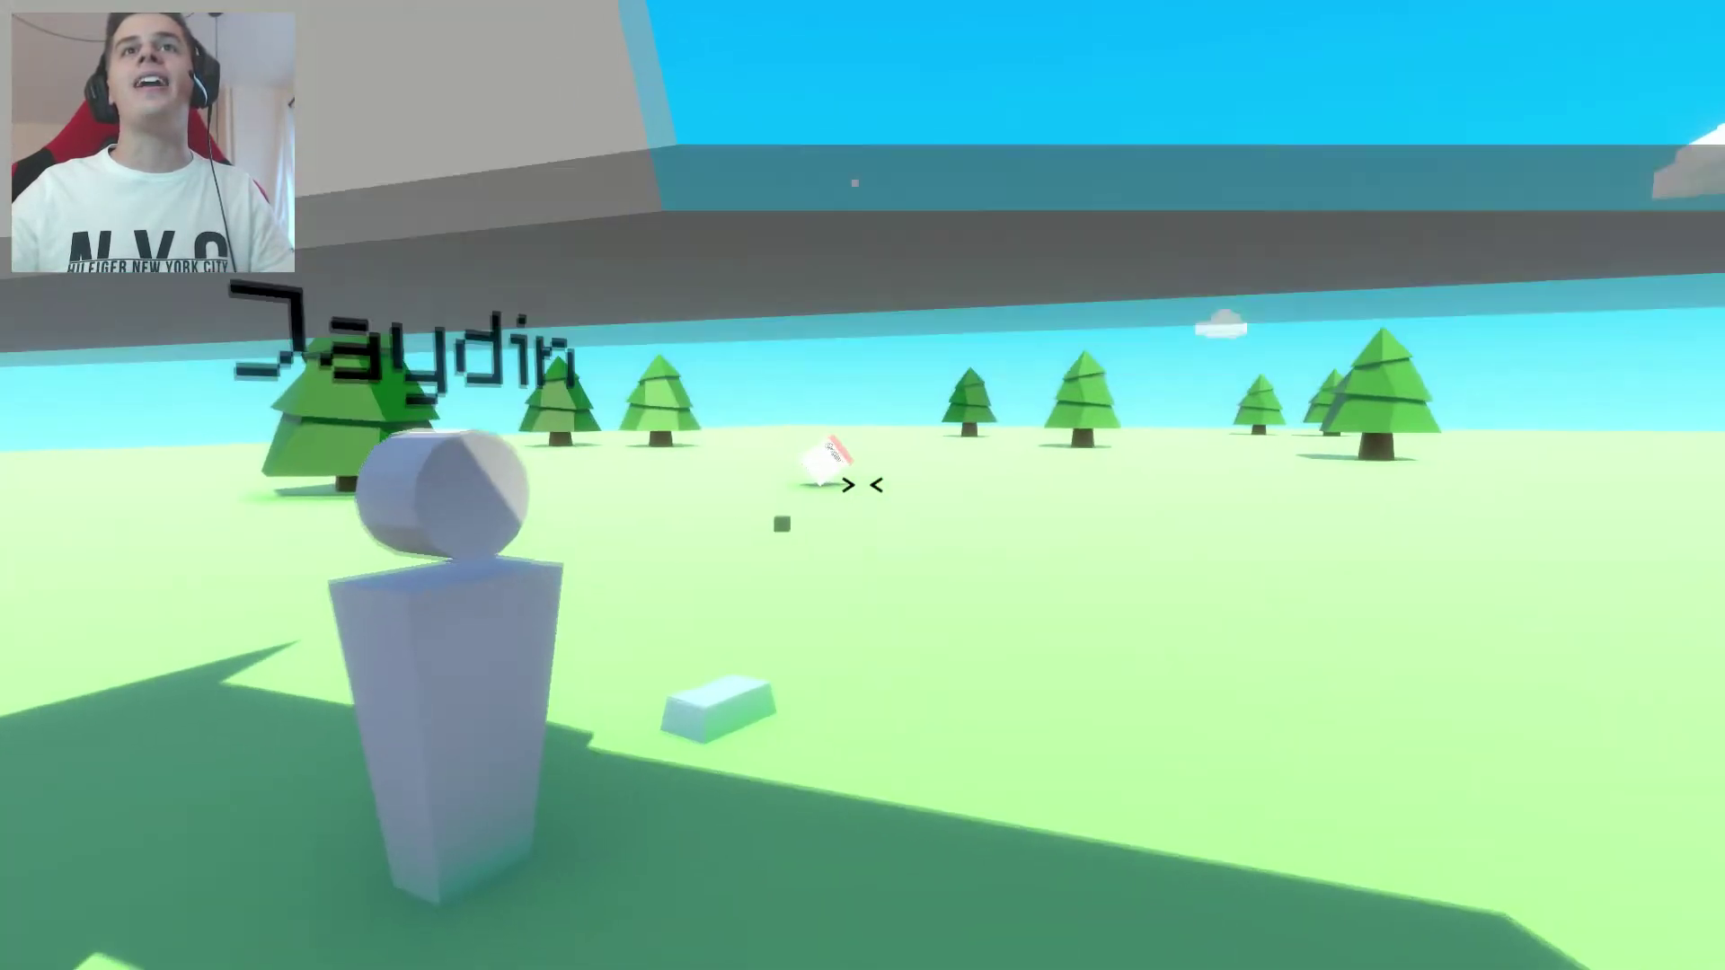
key(w)
key(w)
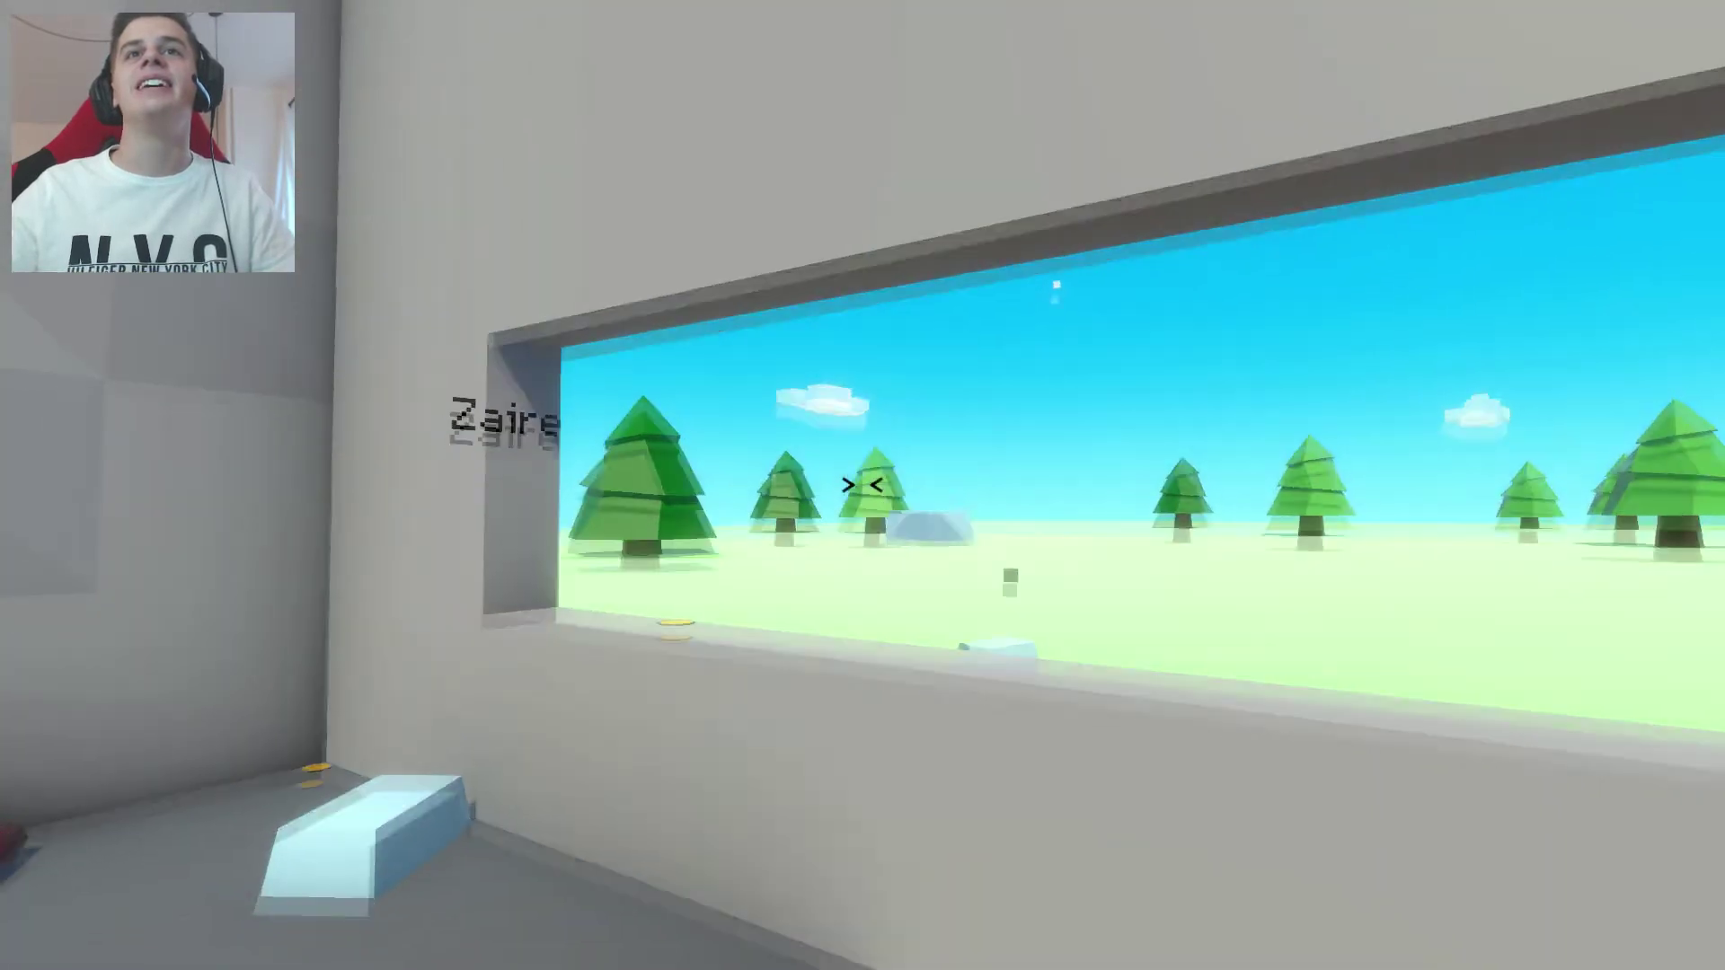
click(863, 486)
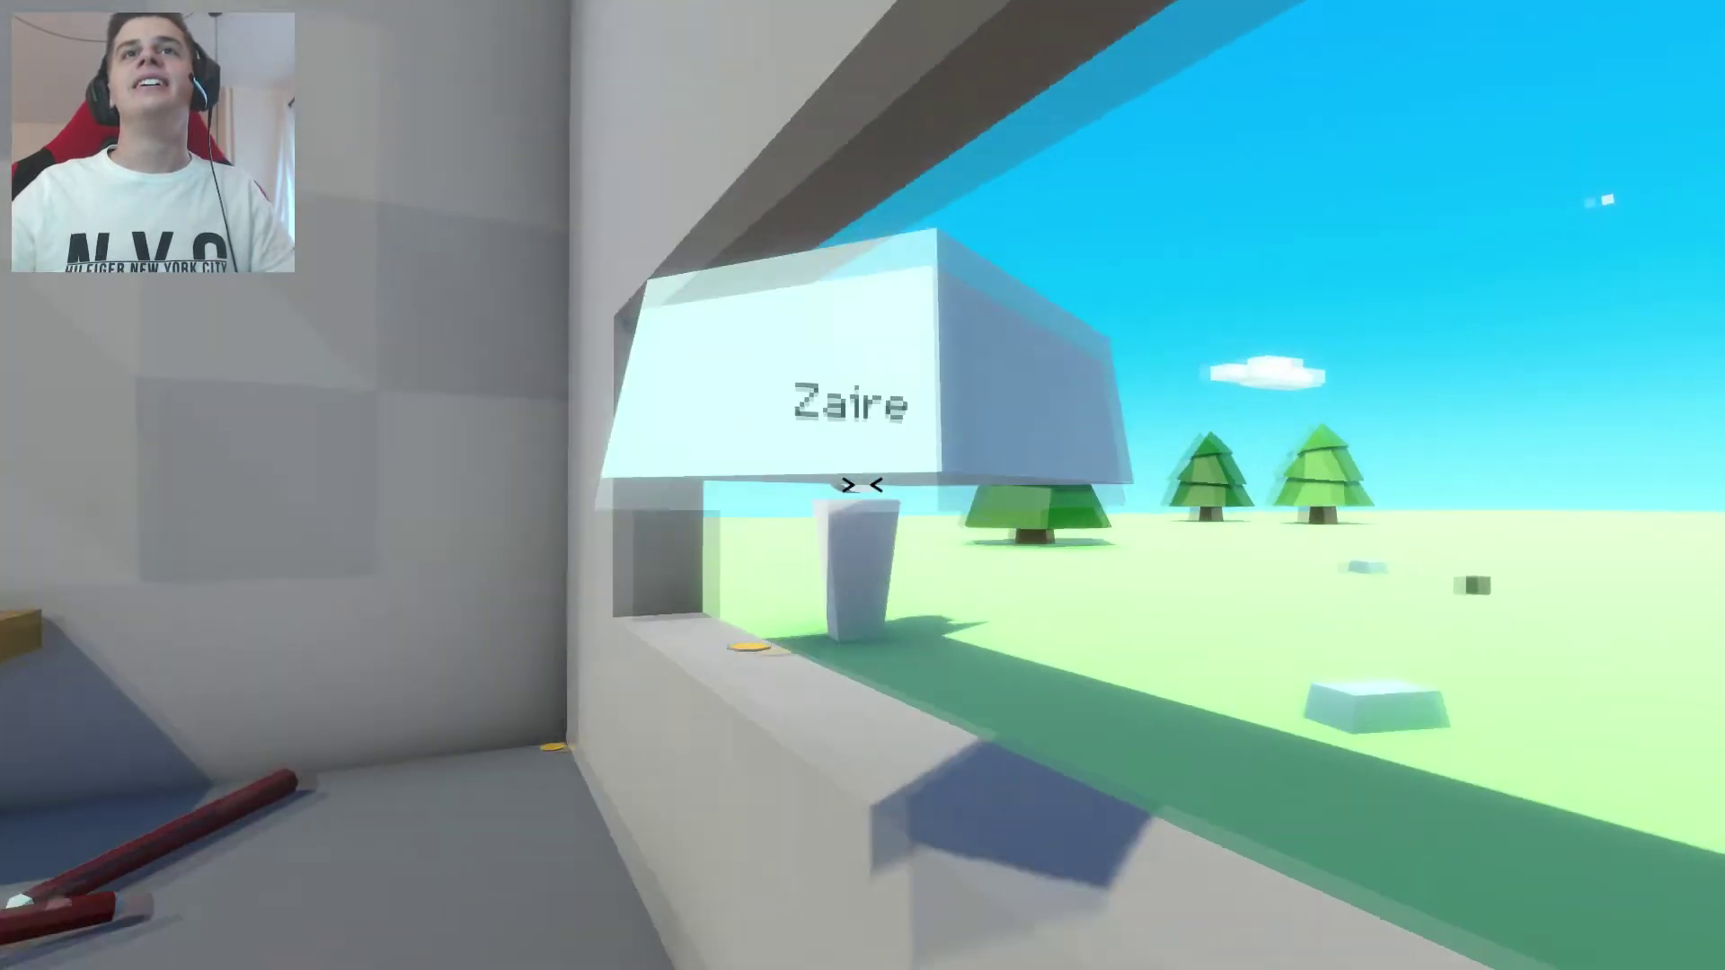
click(863, 486)
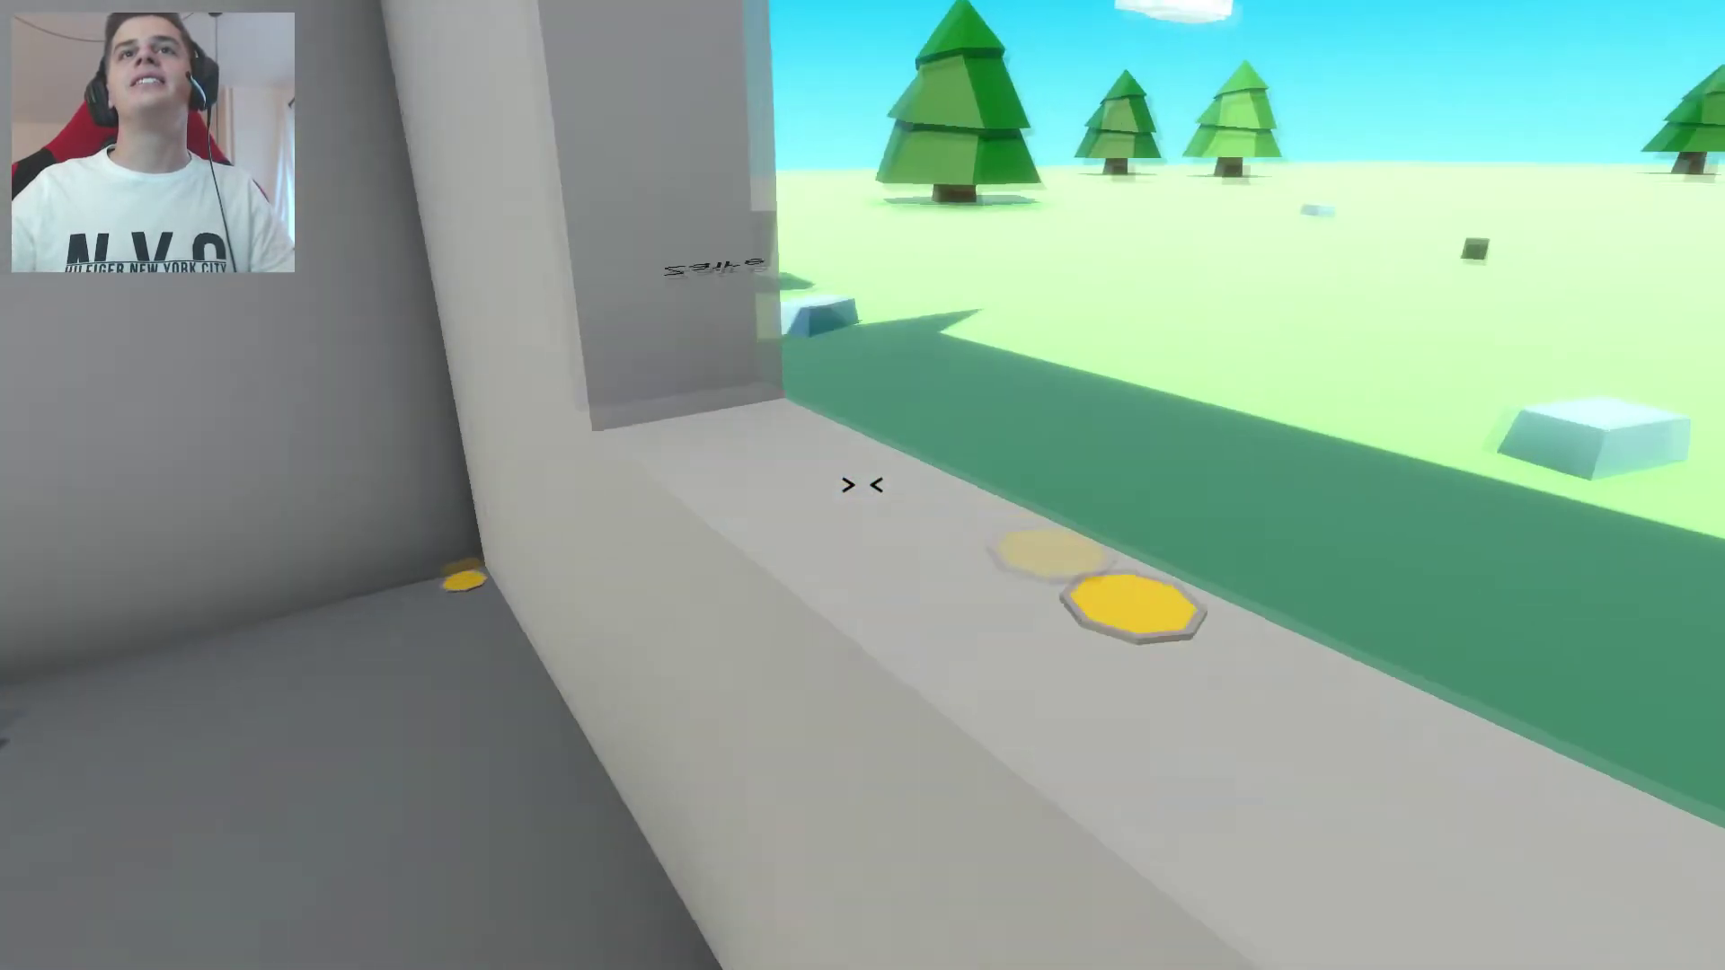
click(863, 485)
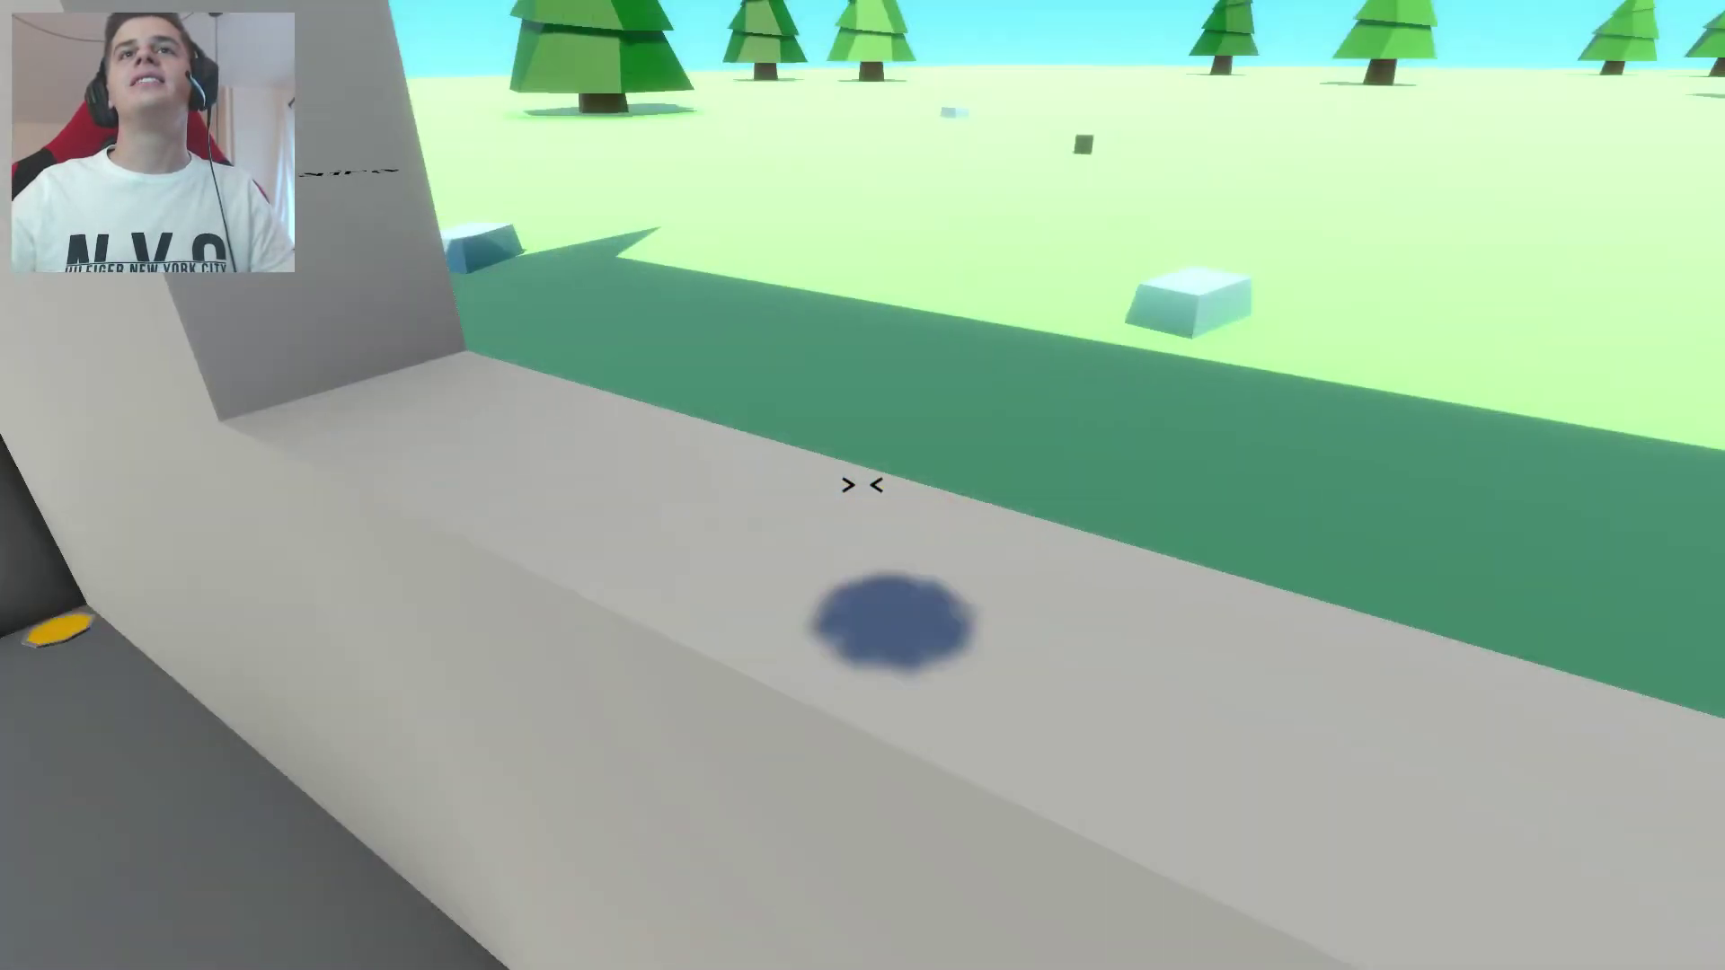
Walk past the furnace, coin table and crystal alcove to the gold-bar table.
key(w)
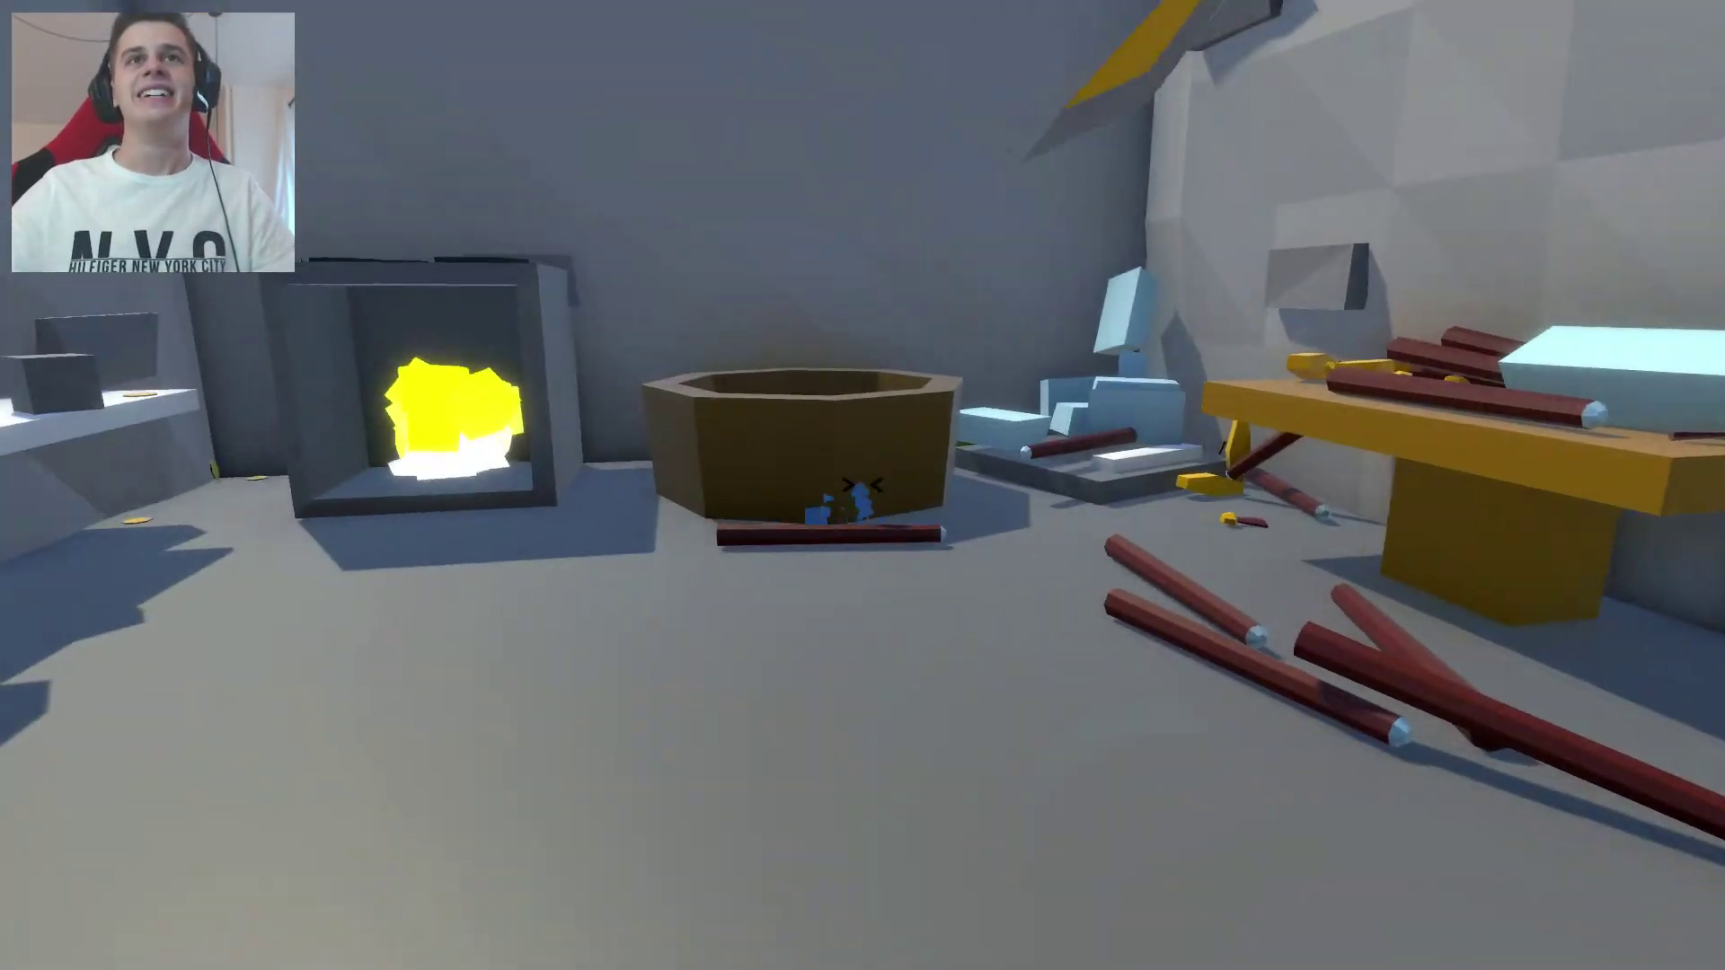
key(w)
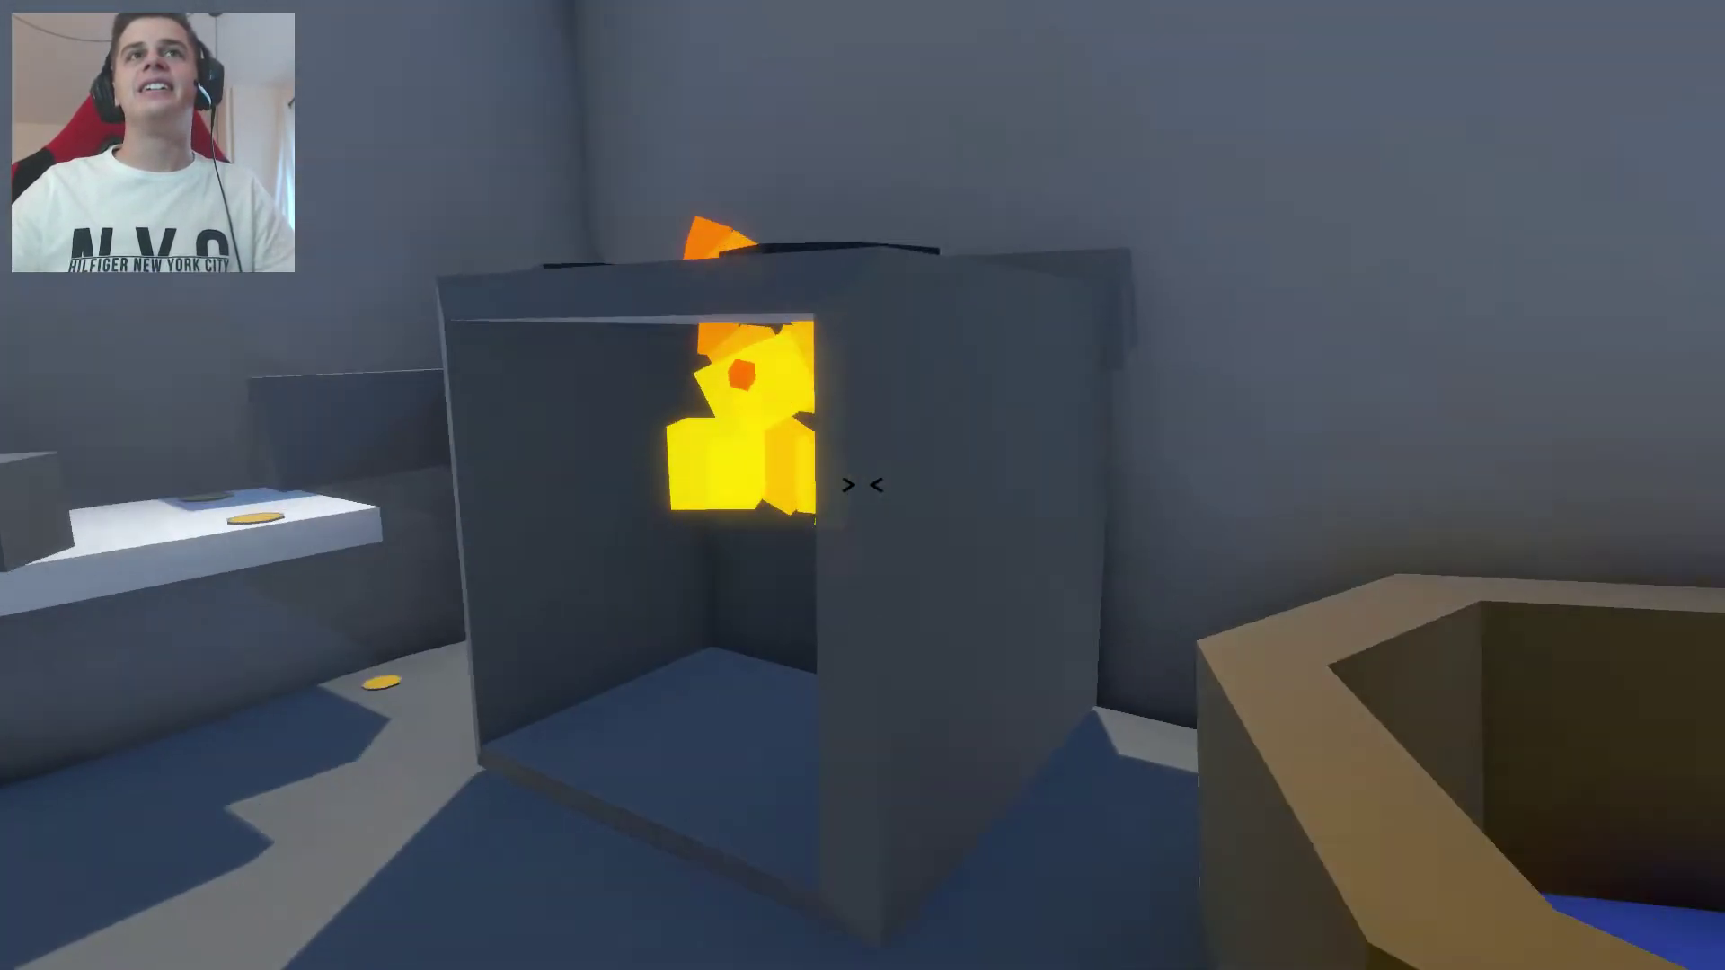
key(w)
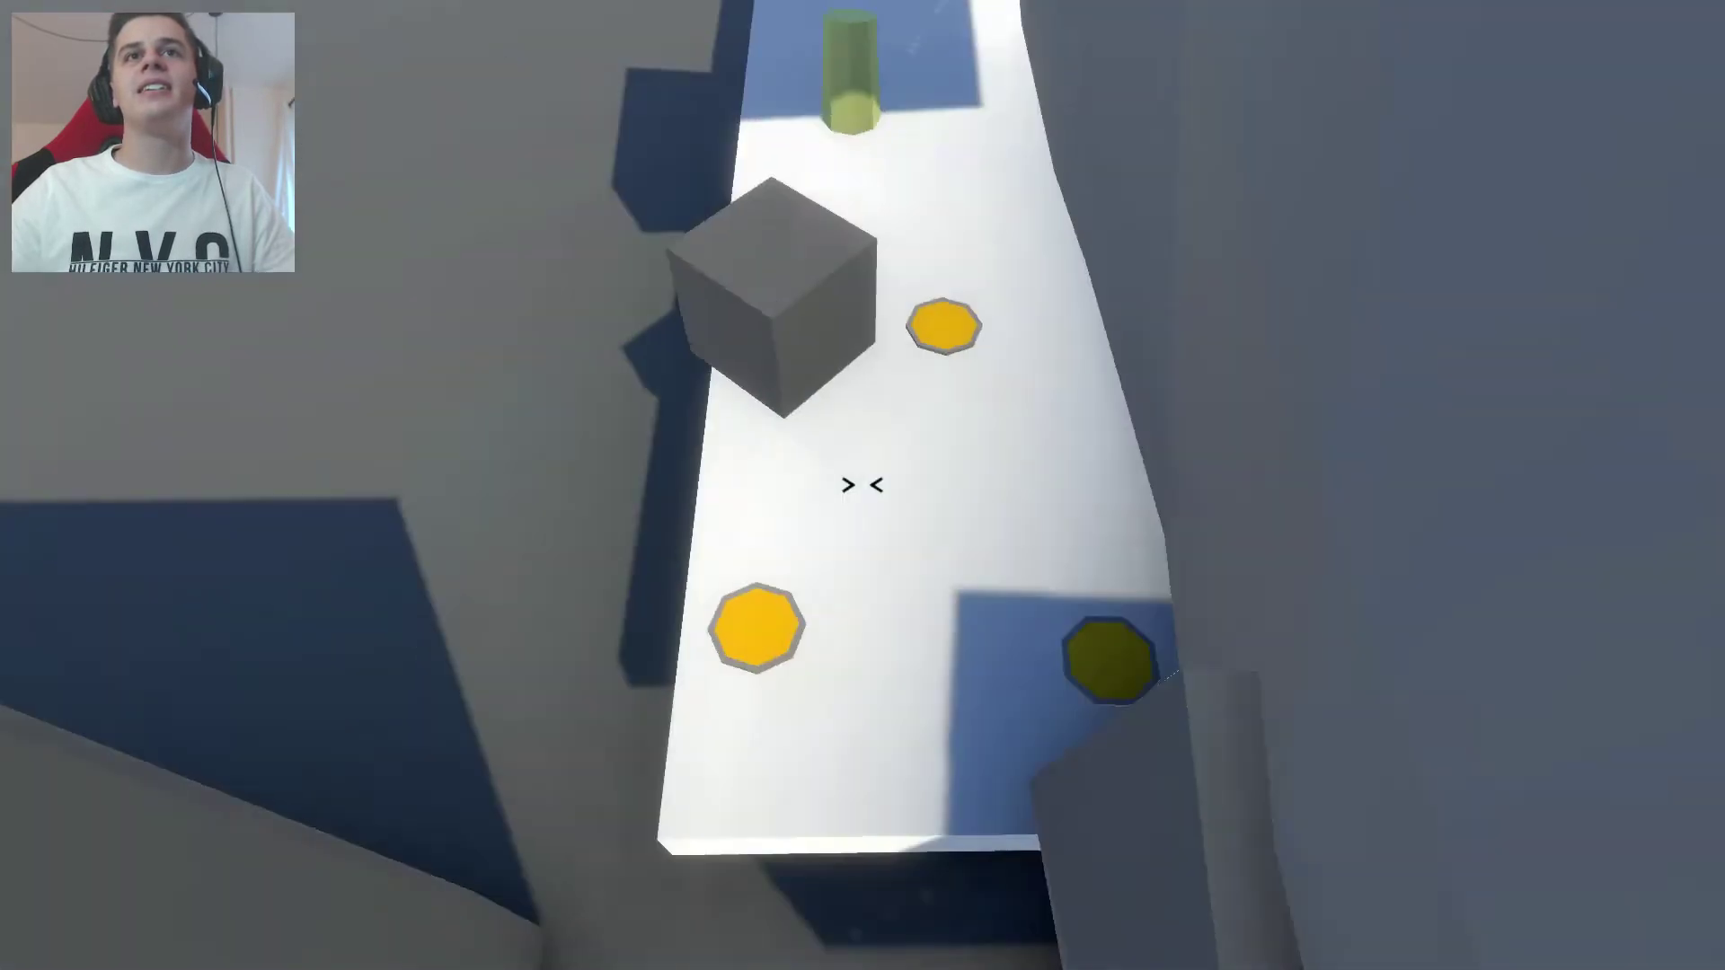
key(w)
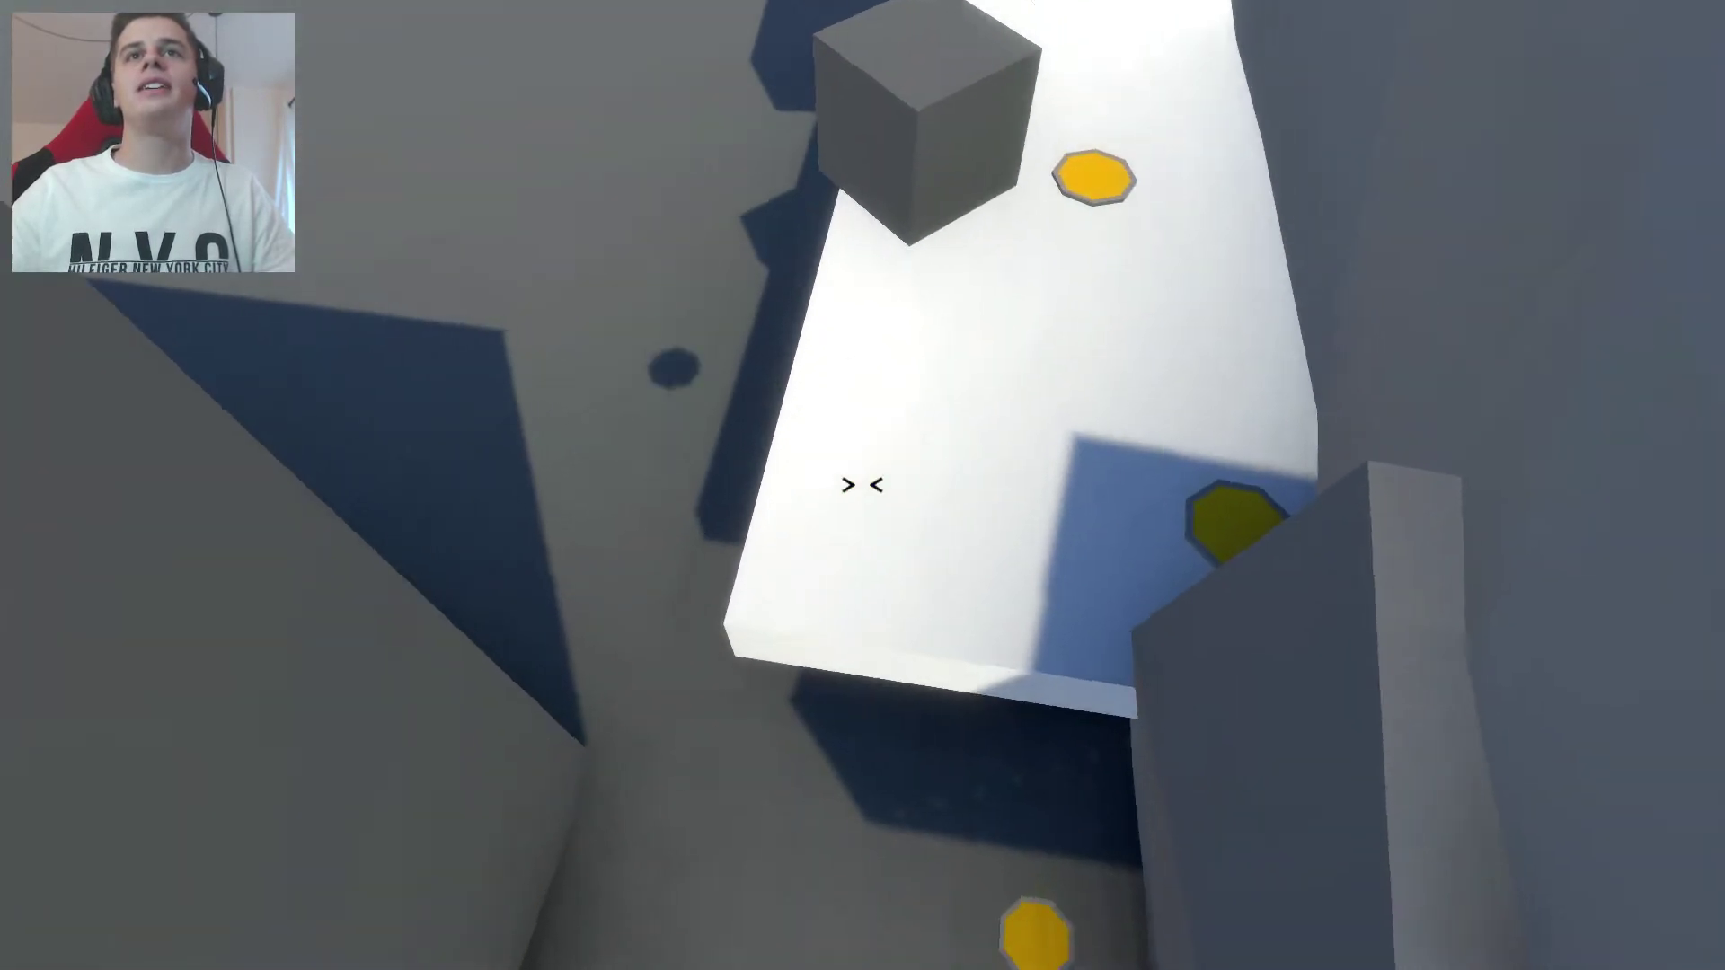
key(w)
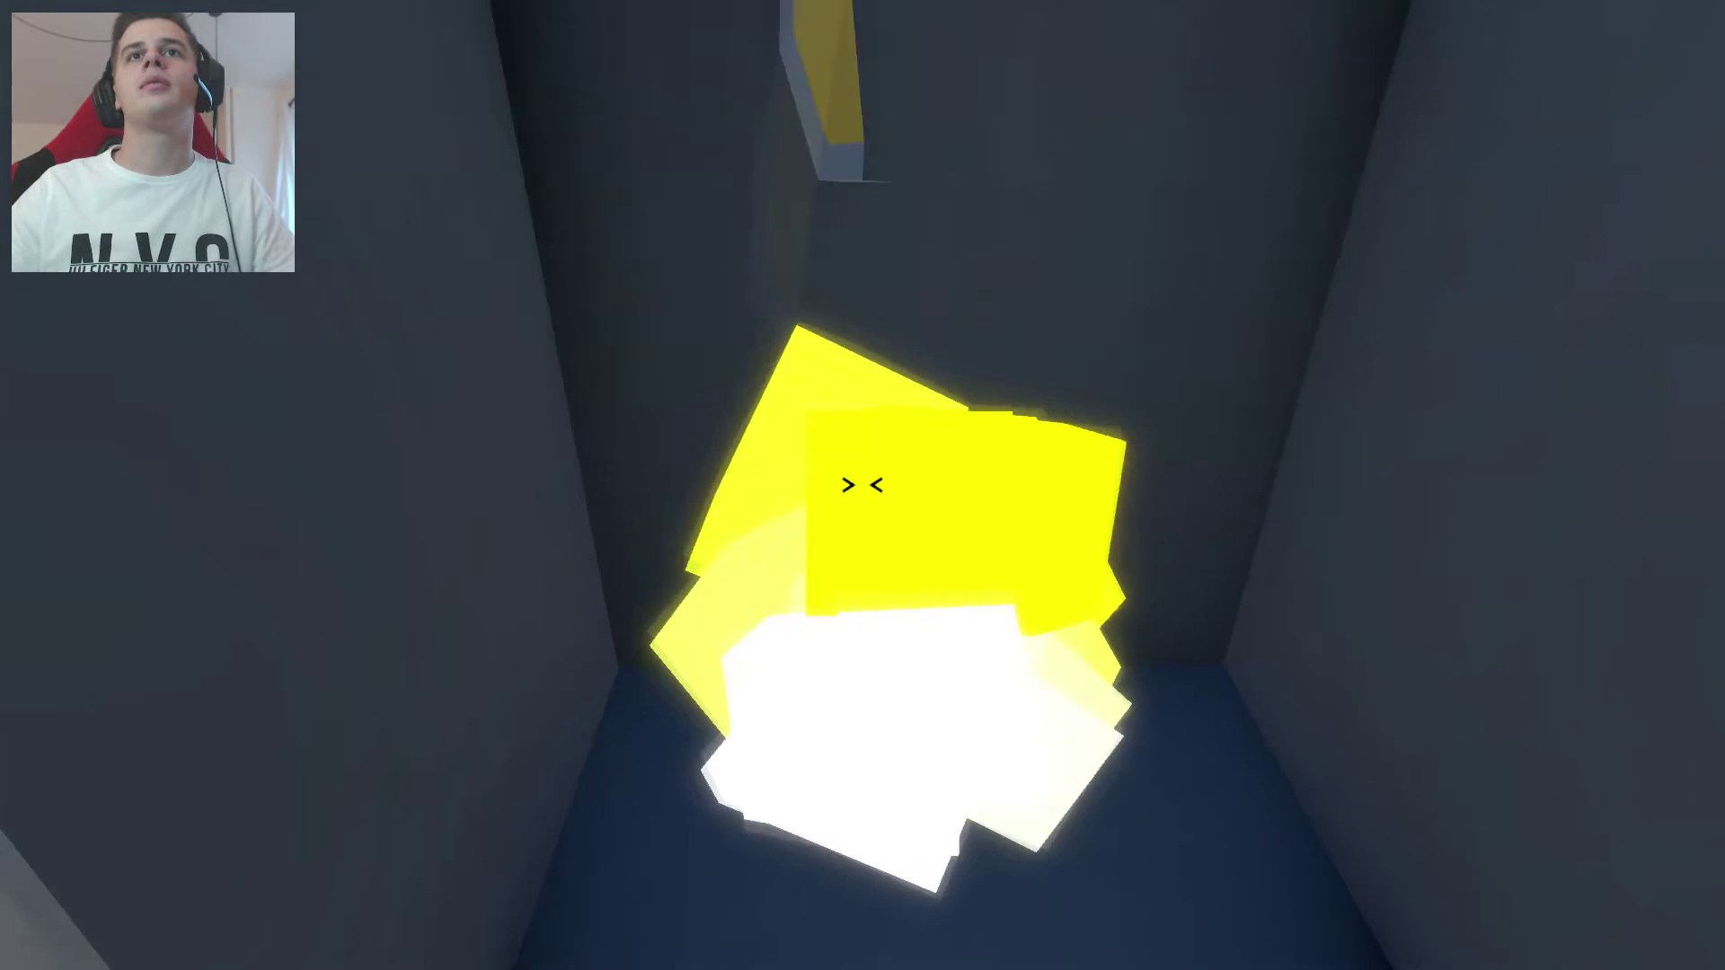
key(w)
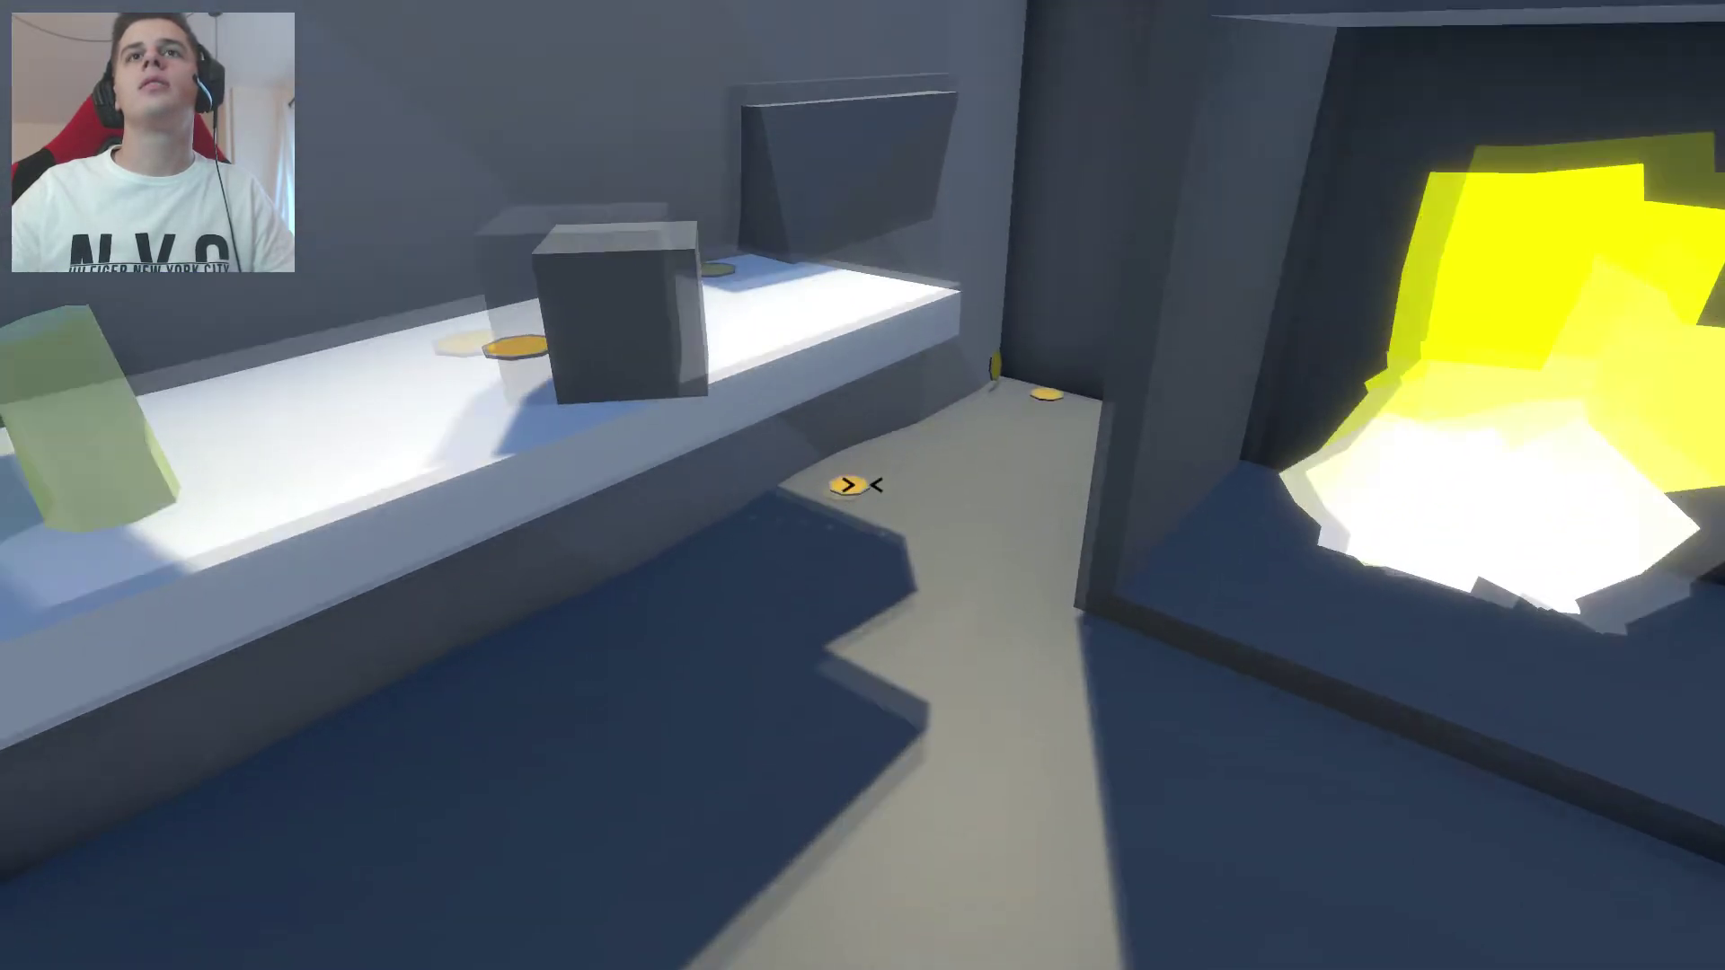
key(w)
key(w)
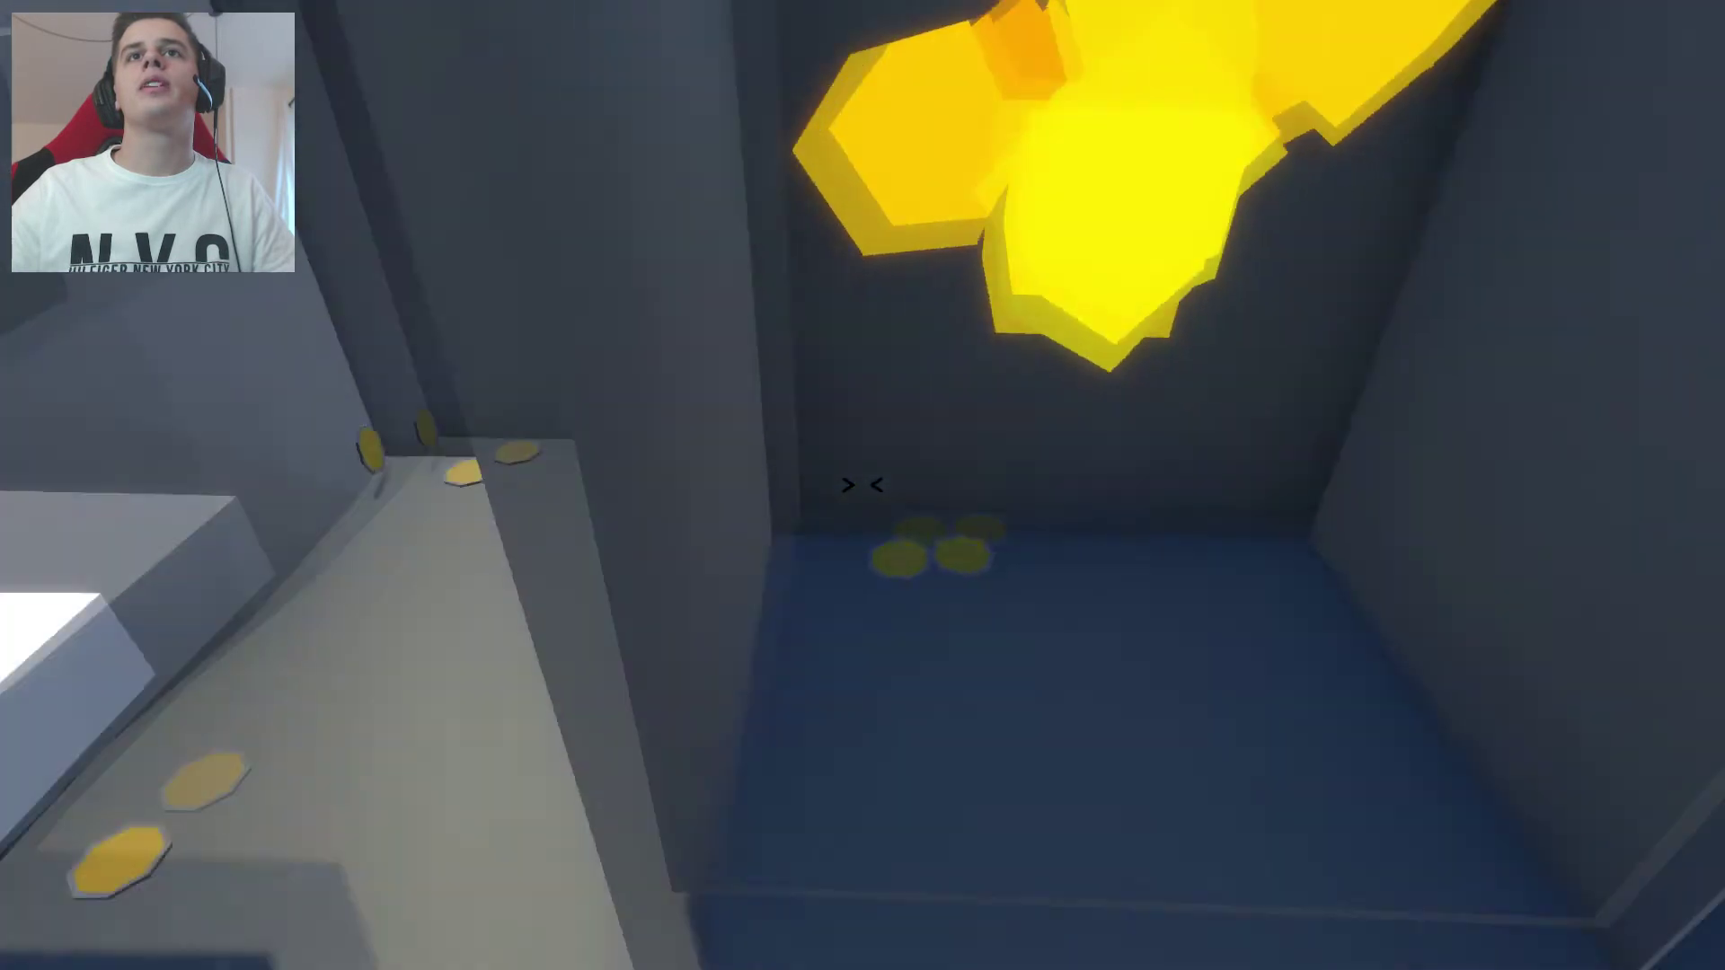
key(w)
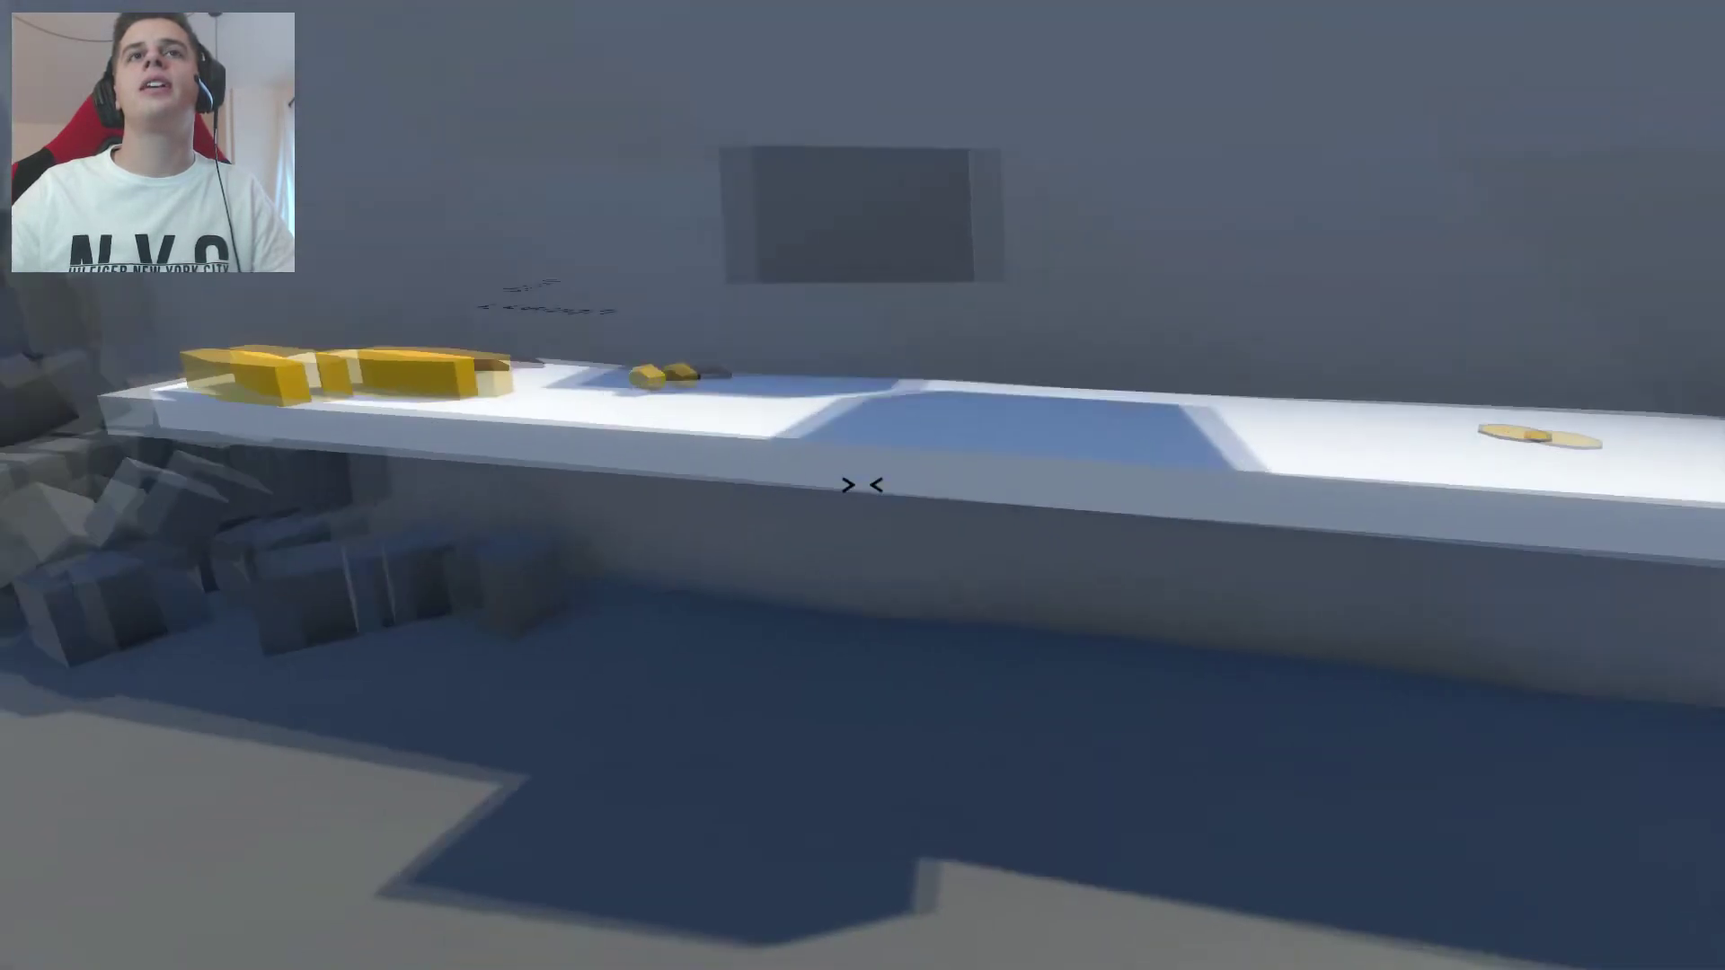
key(w)
key(w)
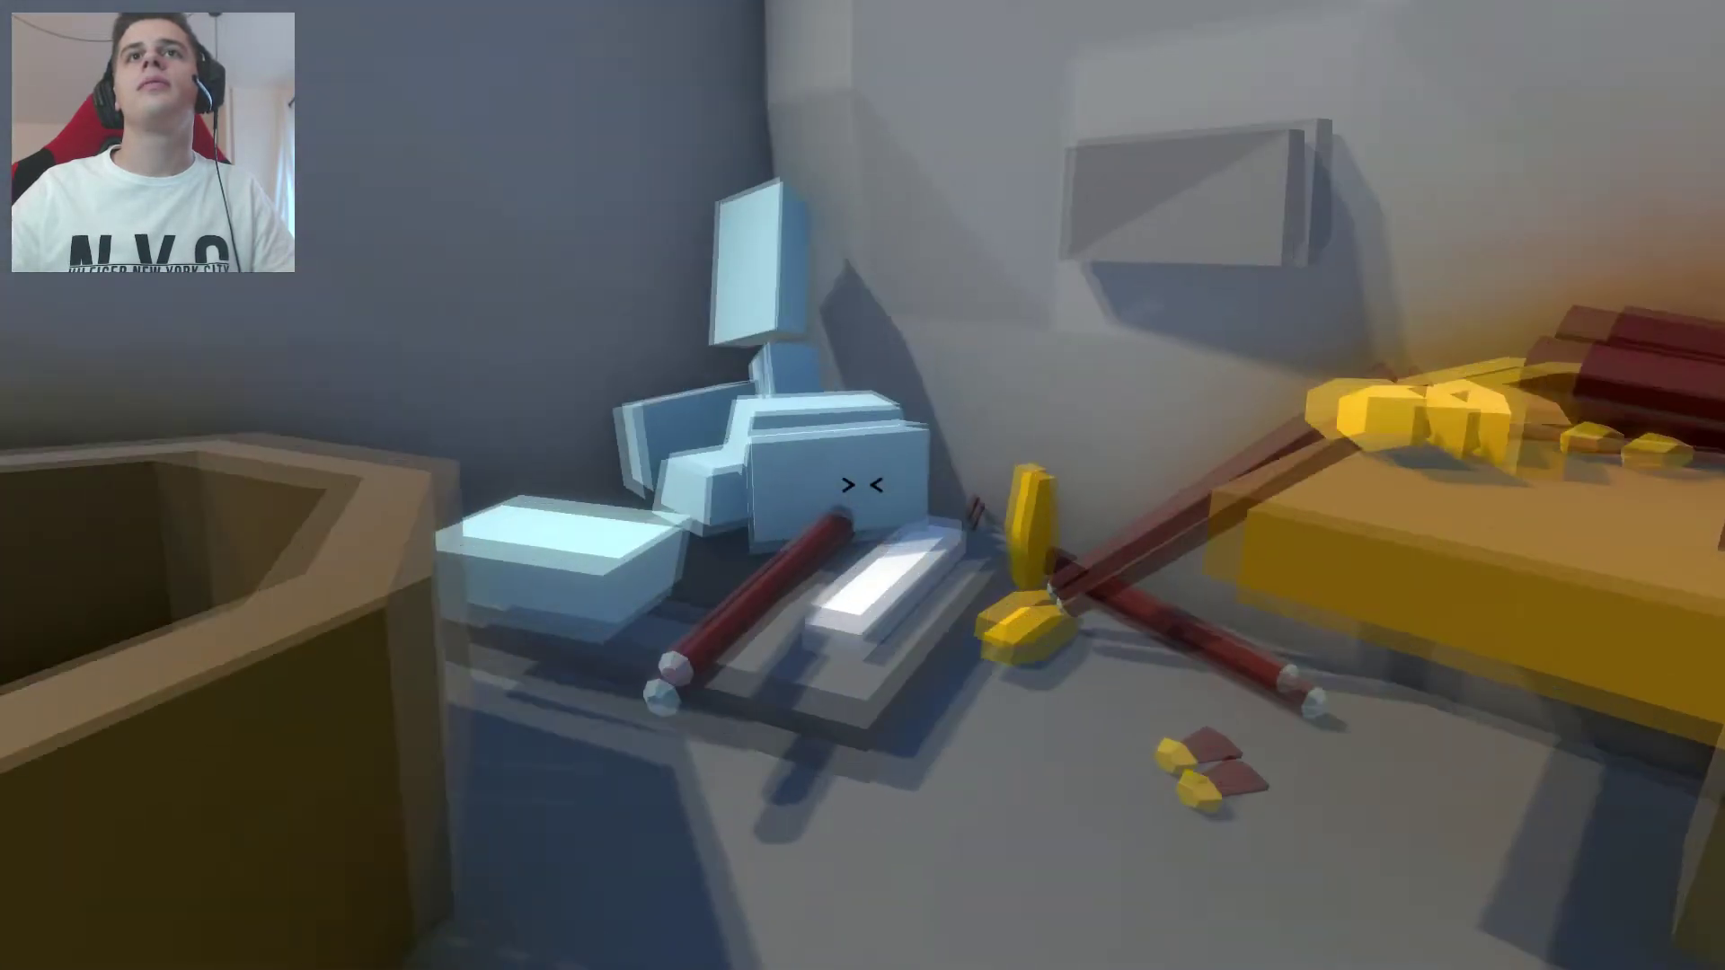
Drop the blue panel, a blue block and a red stick into the furnace.
click(862, 486)
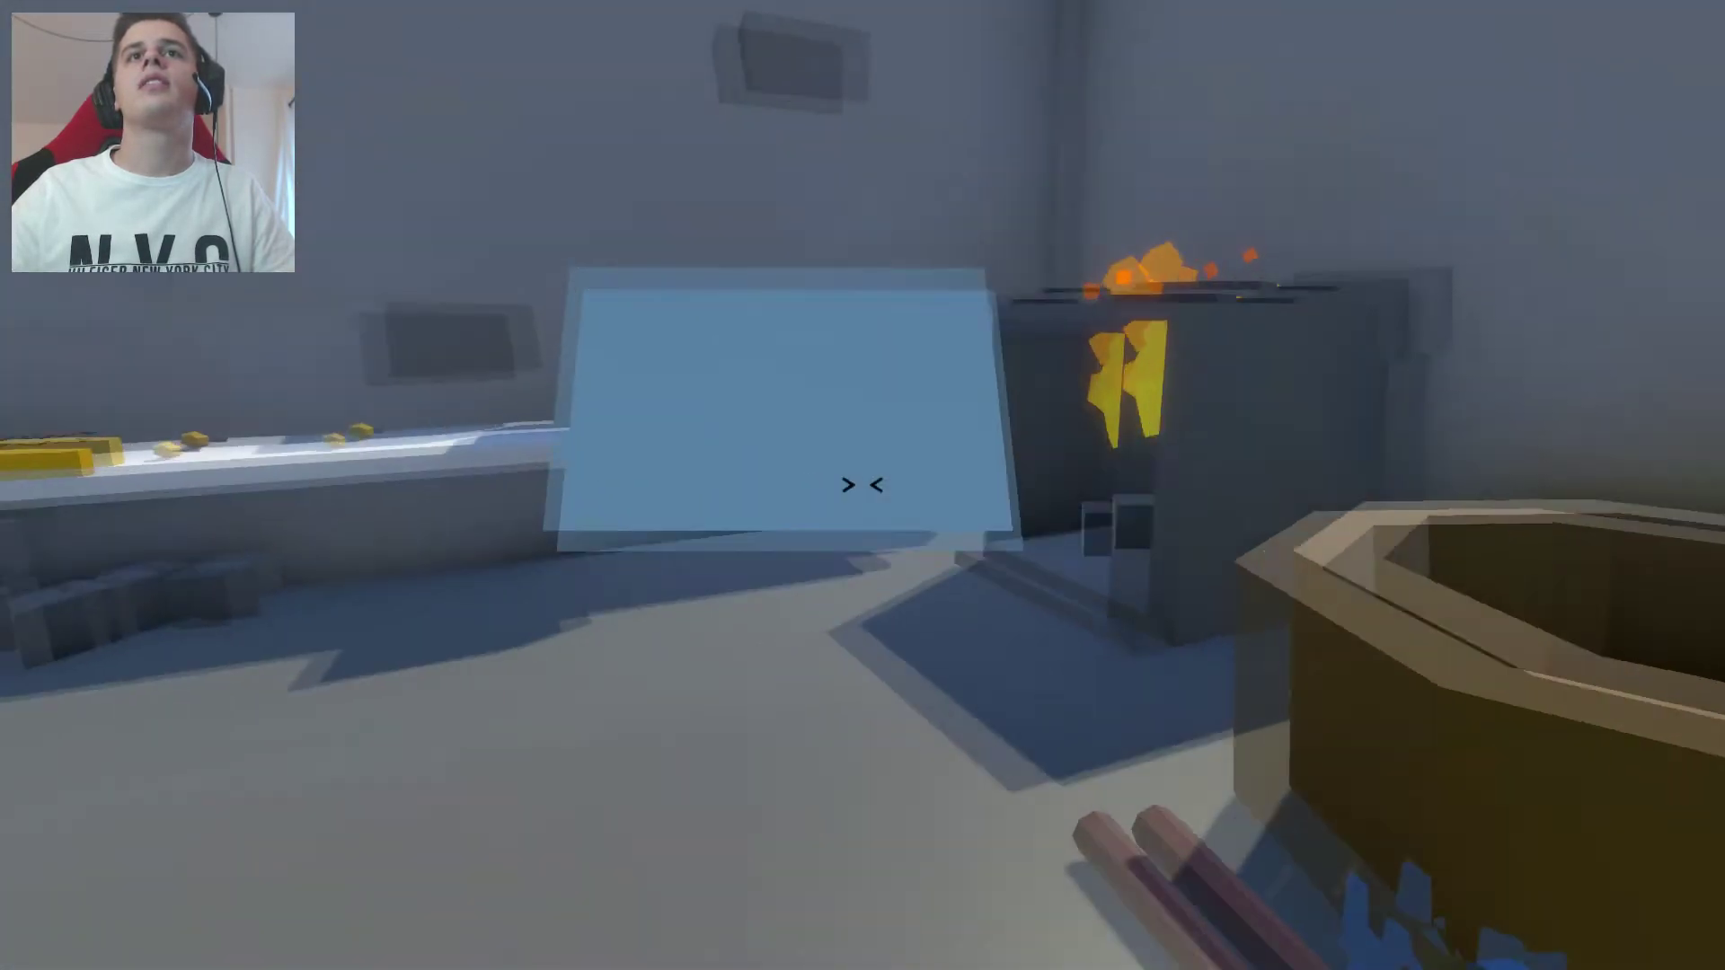
key(w)
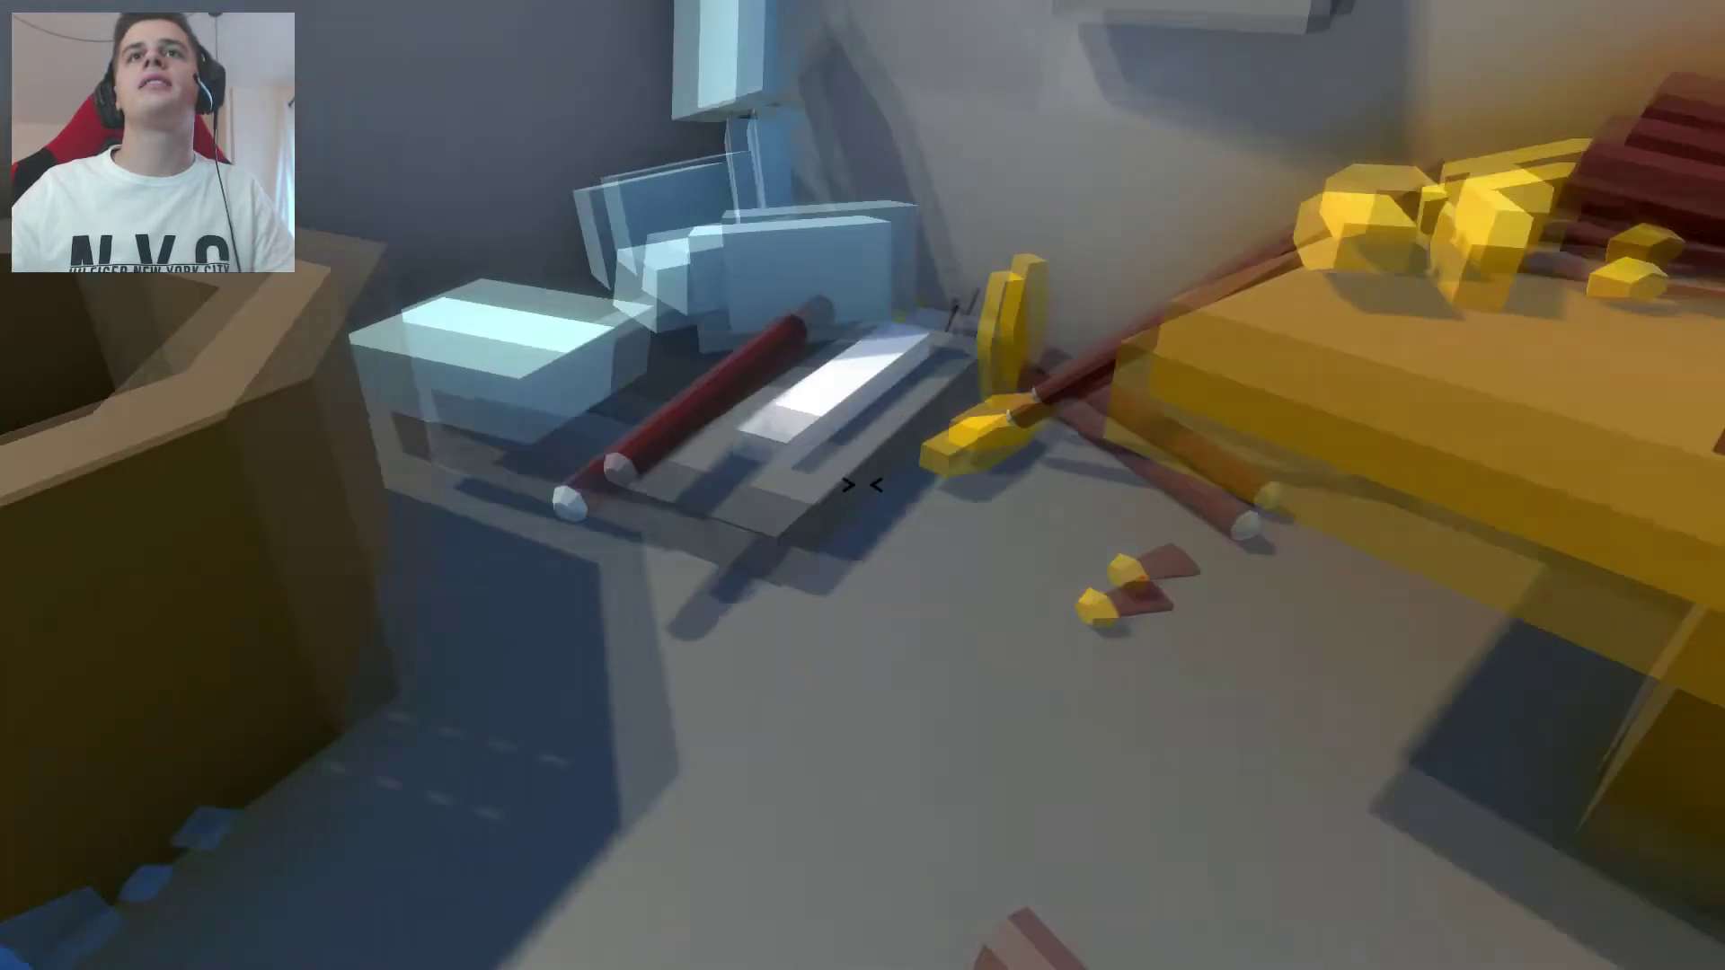
click(863, 486)
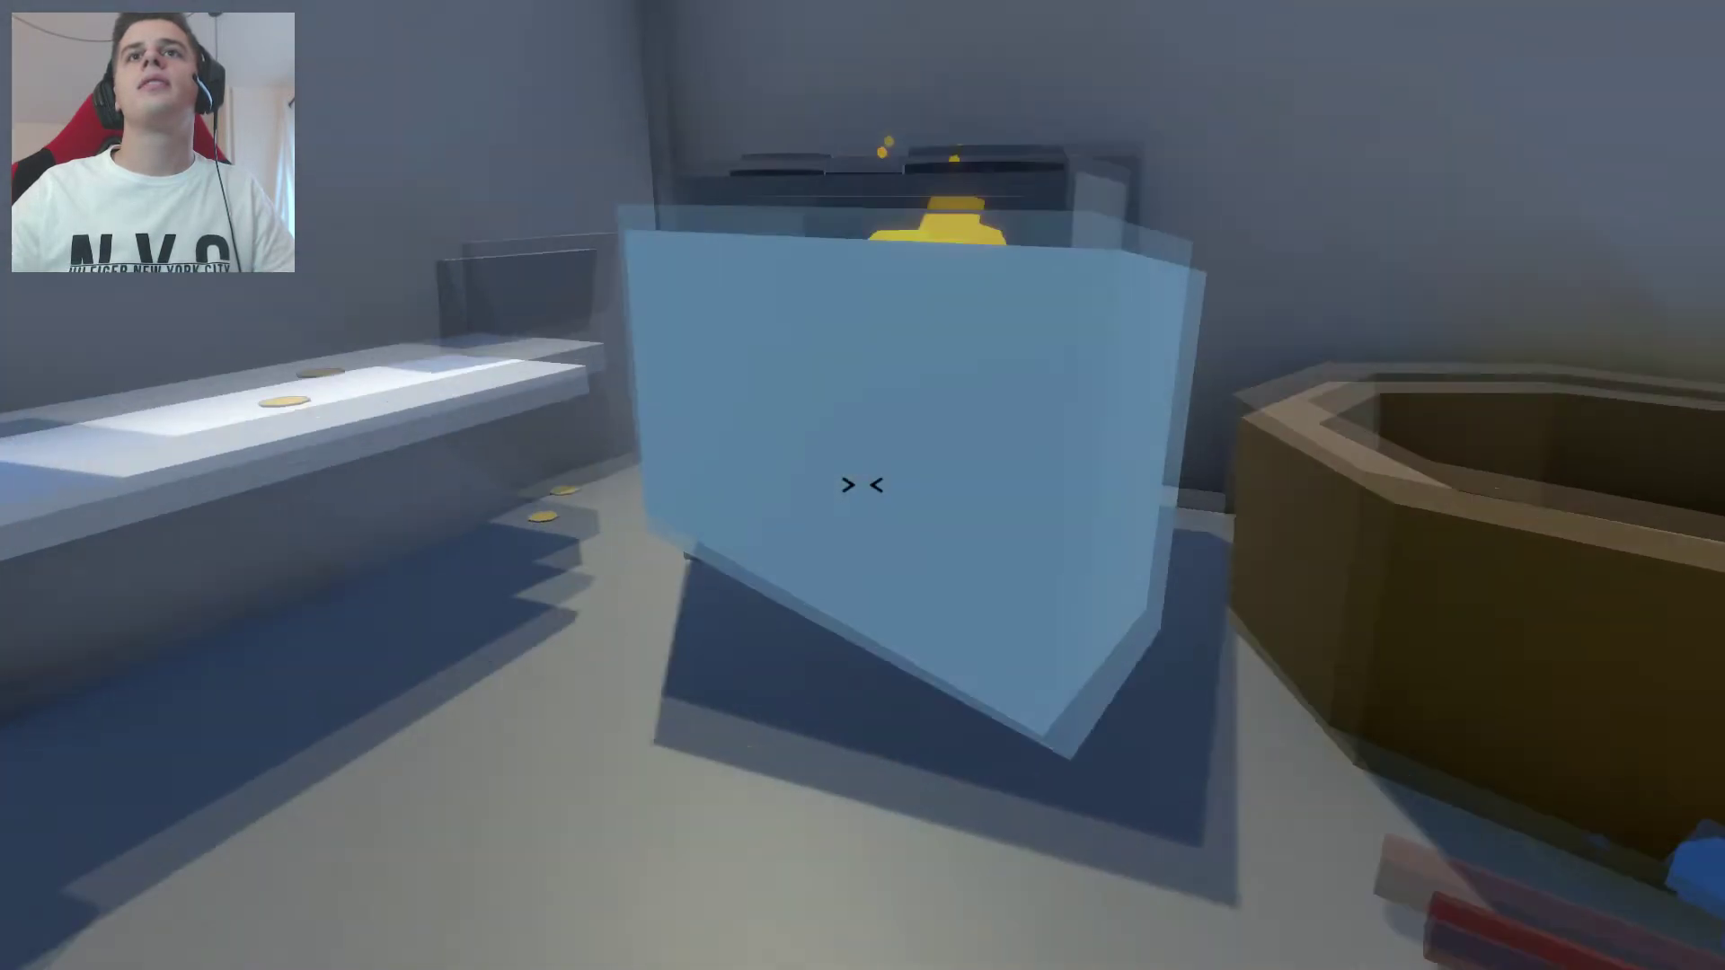
click(863, 485)
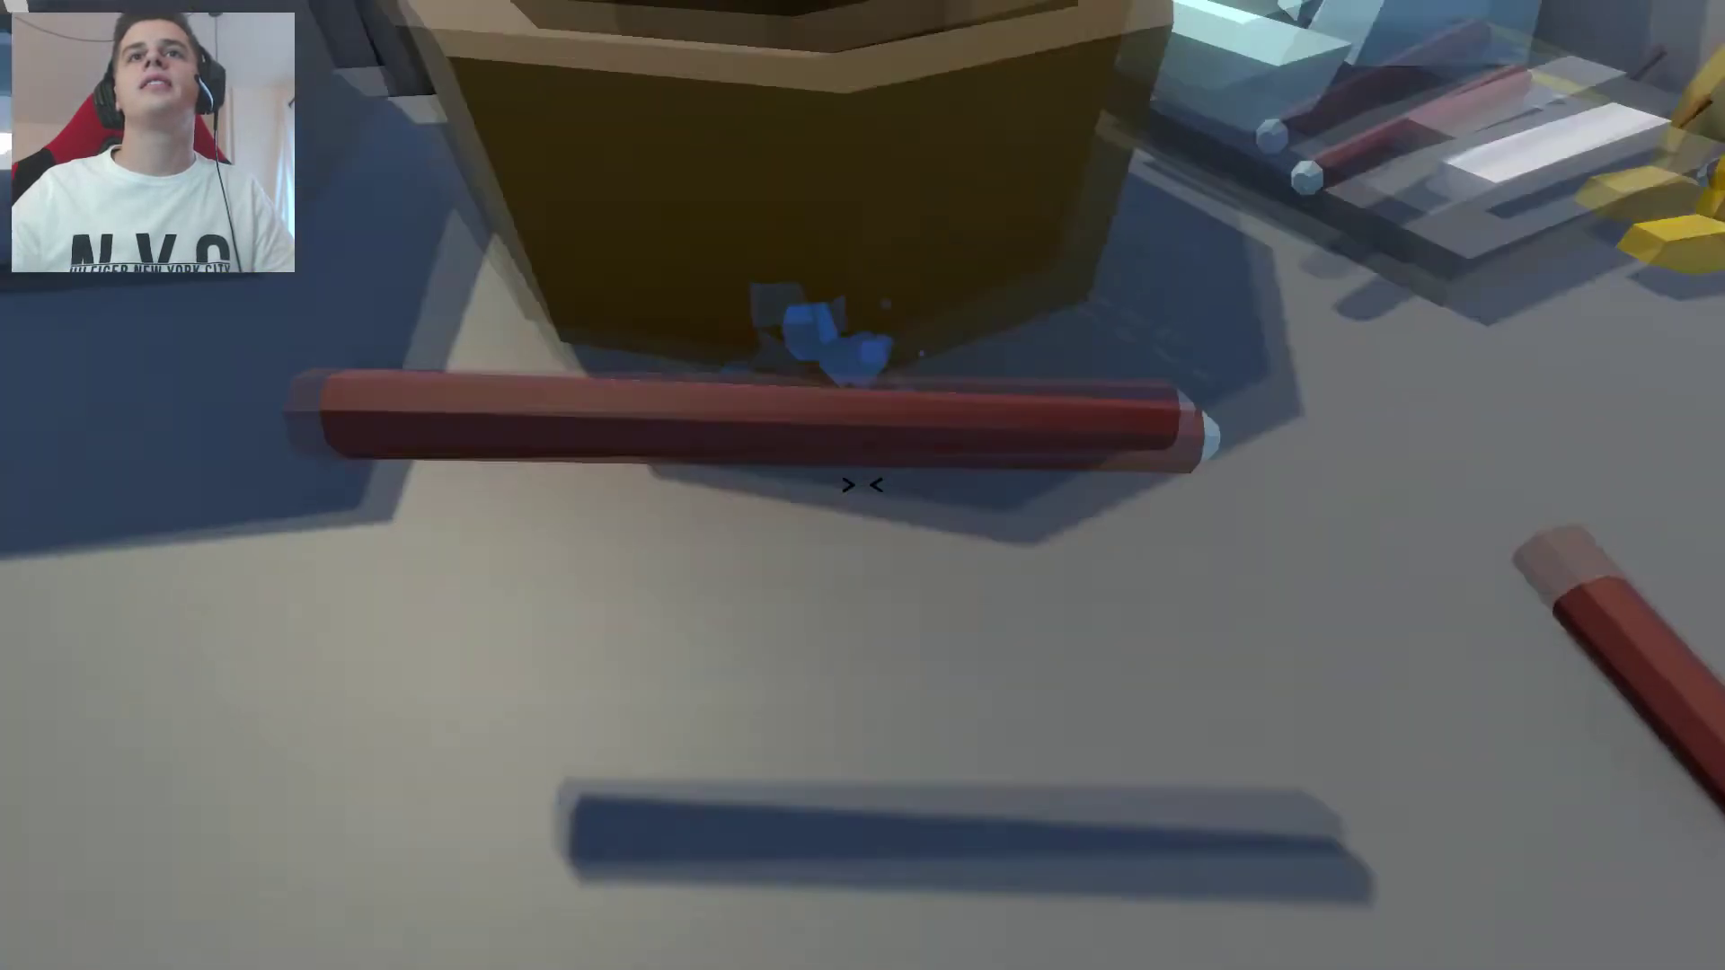
click(862, 486)
click(863, 487)
key(s)
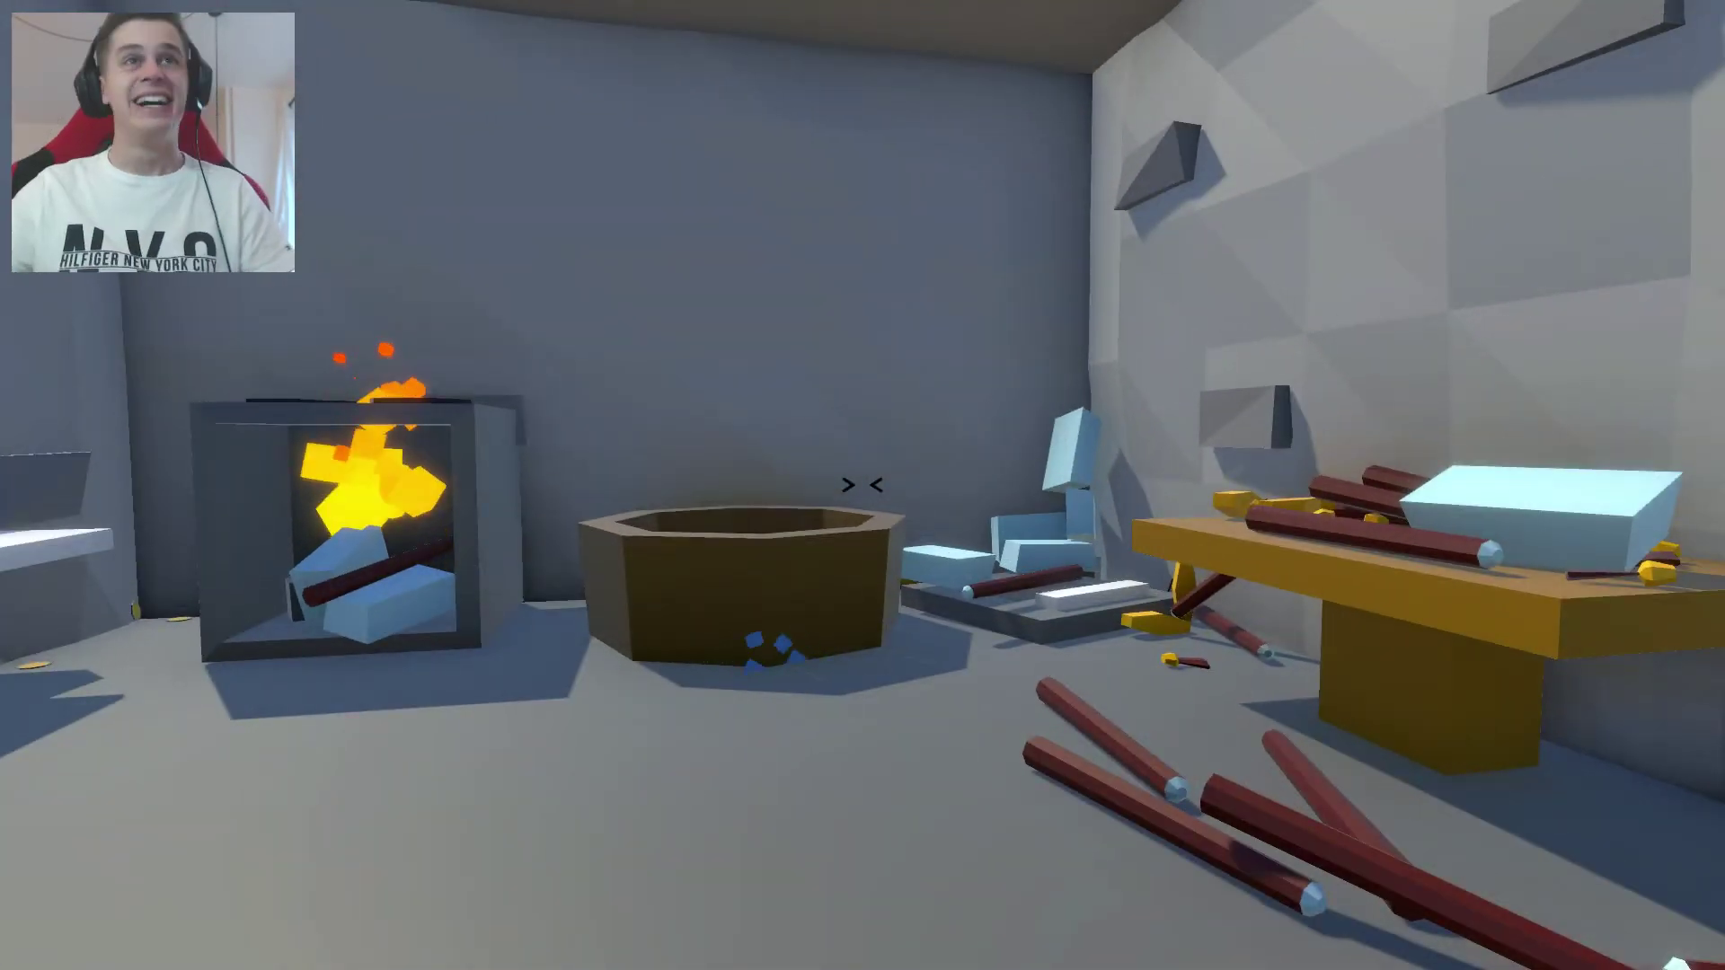
key(w)
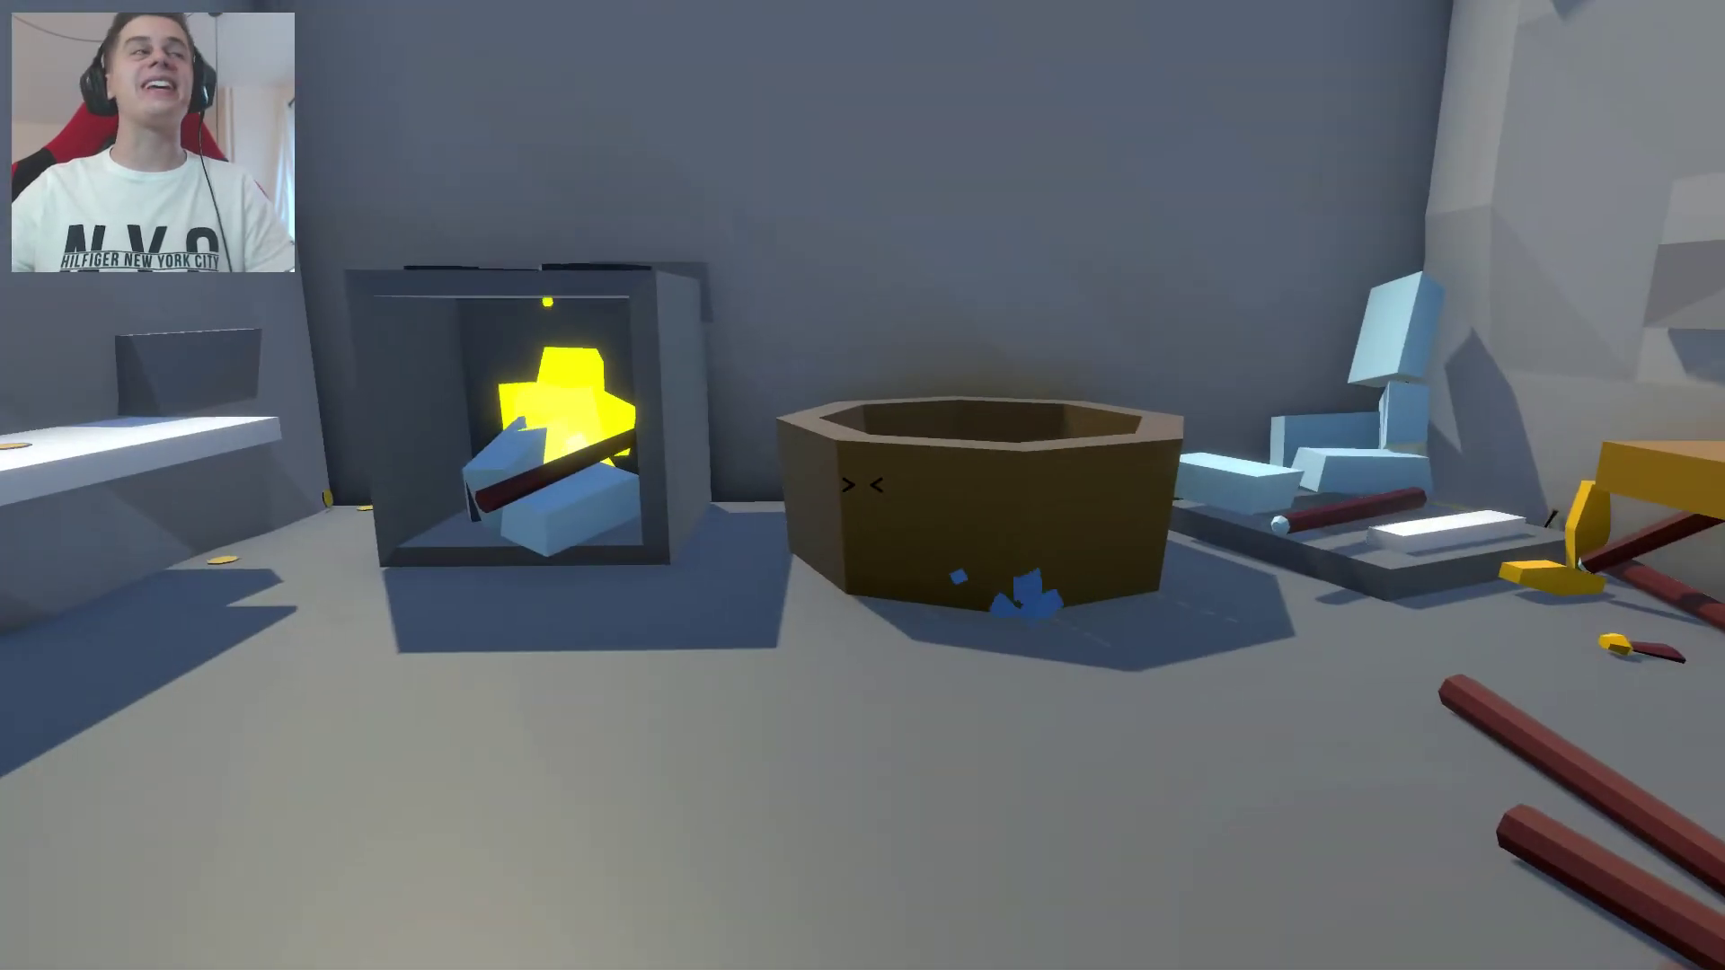